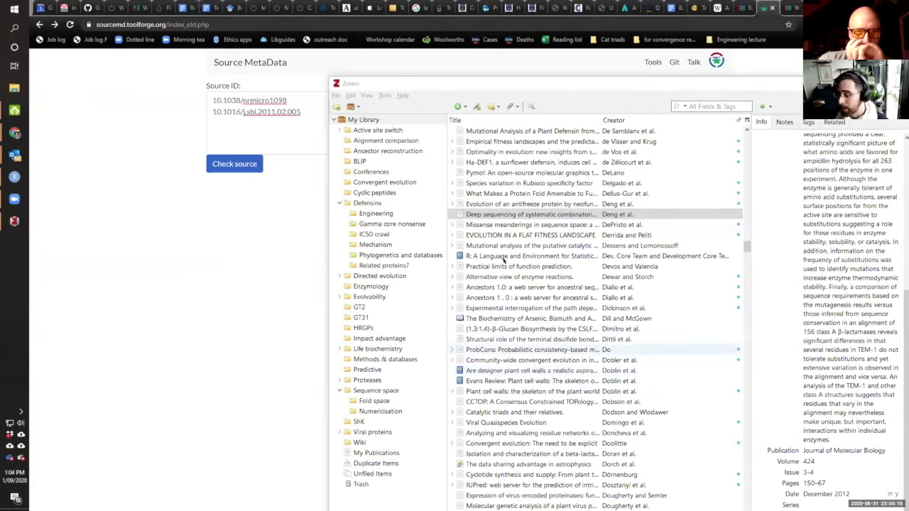
Step: Switch from Zotero to Chrome and bring up the Wikidata item "Eukaryotic and prokaryotic gene structure"
{"action": "left_click", "coordinate": [797, 20]}
{"action": "key", "text": "ctrl+Tab"}
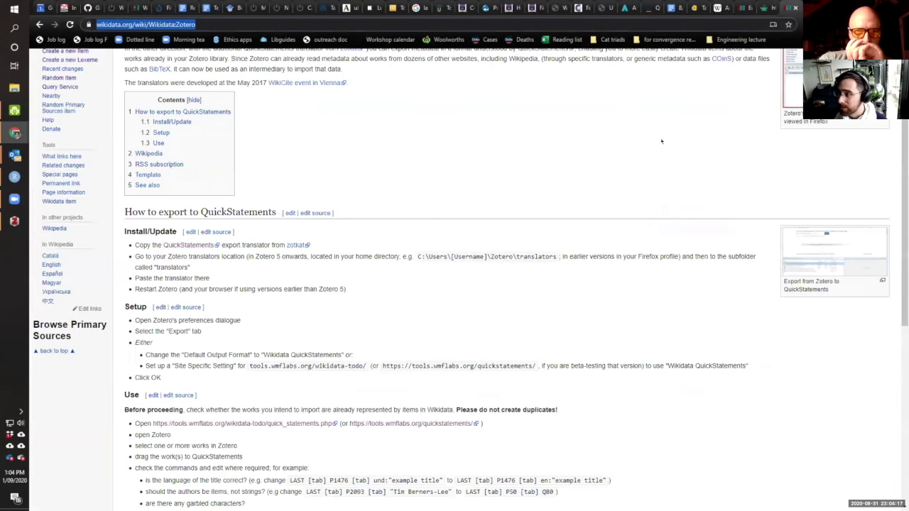
{"action": "key", "text": "ctrl+shift+Tab"}
{"action": "key", "text": "ctrl+shift+Tab"}
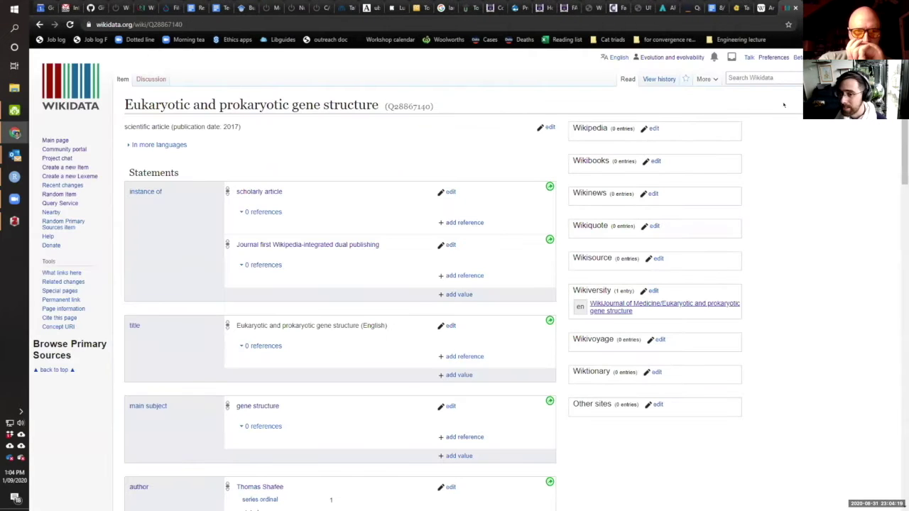
Step: Search Wikidata for "general behavior inven" and open the General Behavior Inventory item
{"action": "left_click", "coordinate": [767, 78]}
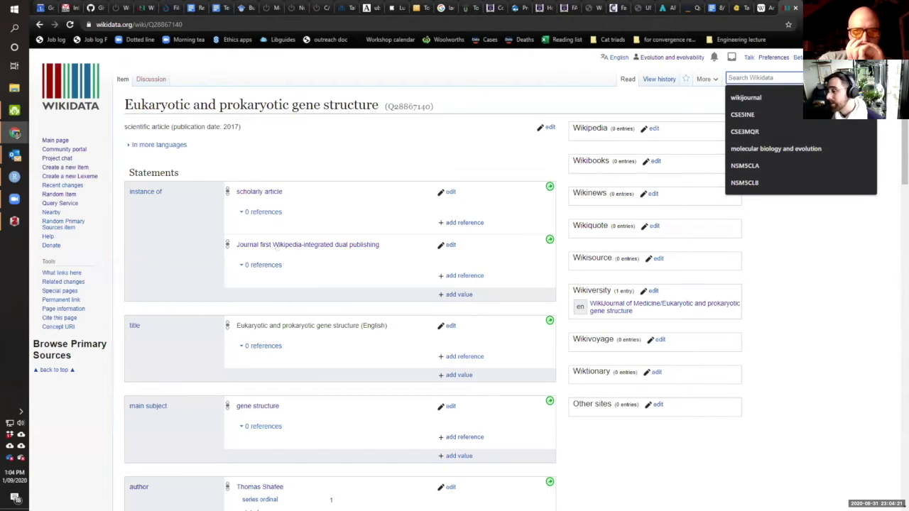
{"action": "key", "text": "Escape"}
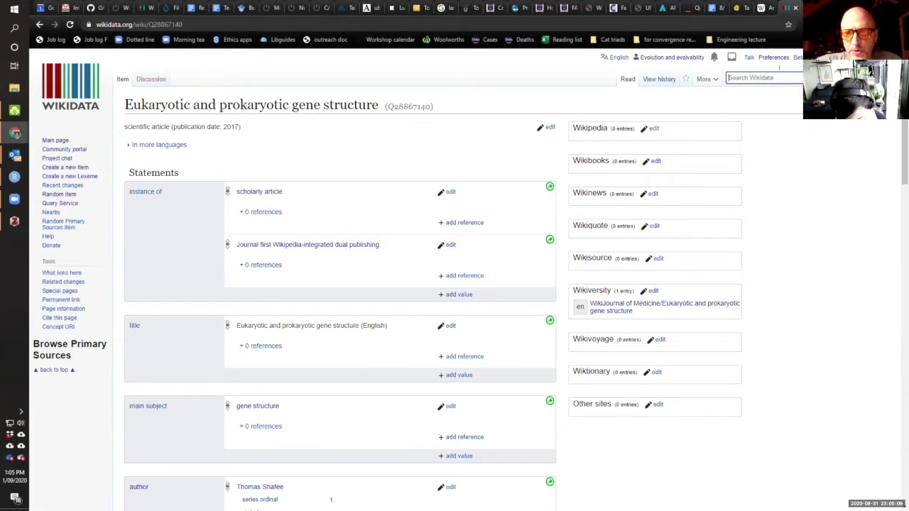
{"action": "type", "text": "gener"}
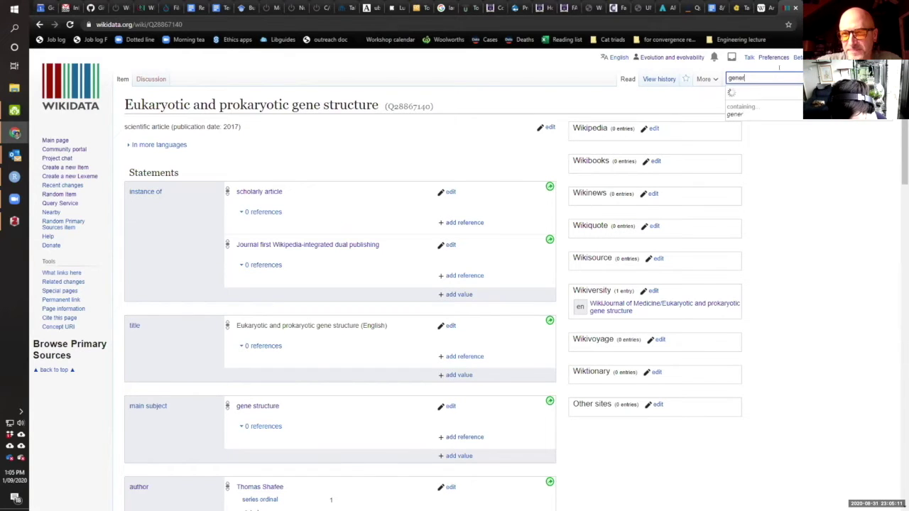
{"action": "type", "text": "al beha"}
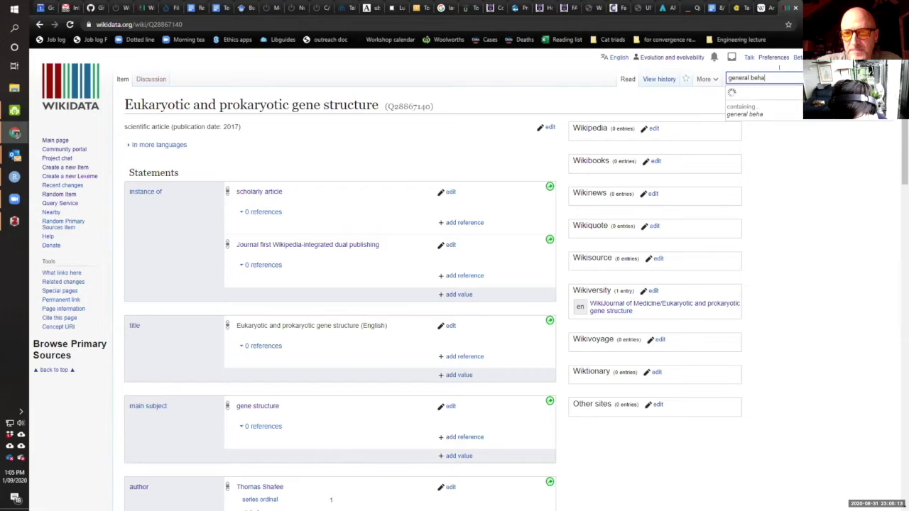
{"action": "type", "text": "hiour inven"}
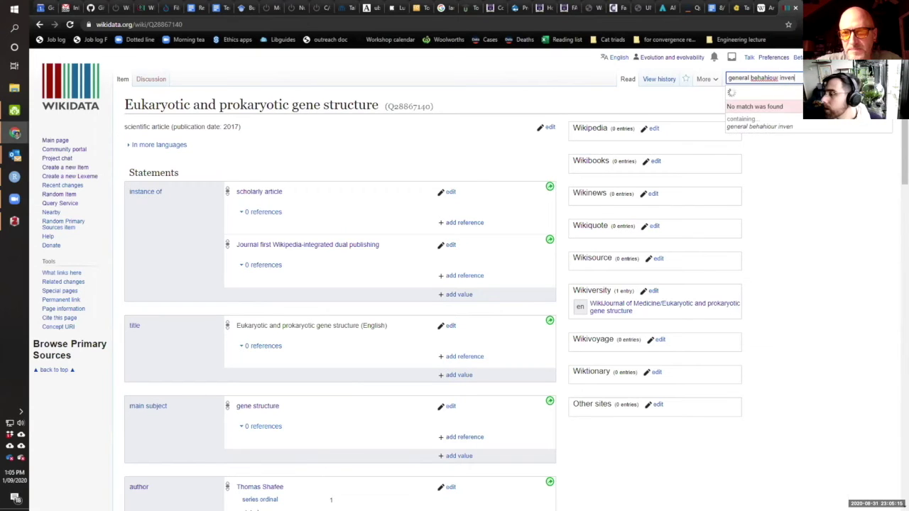
{"action": "double_click", "coordinate": [774, 81]}
{"action": "type", "text": "behaviour"}
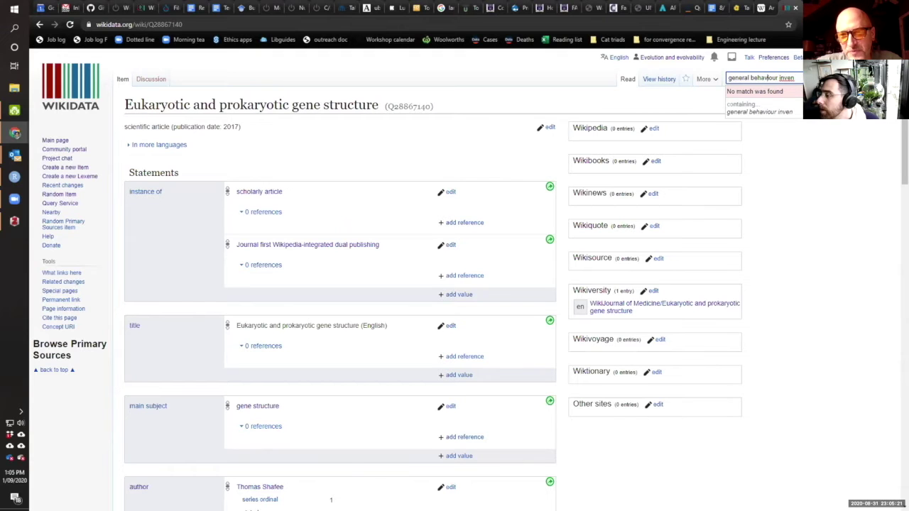
{"action": "key", "text": "BackSpace"}
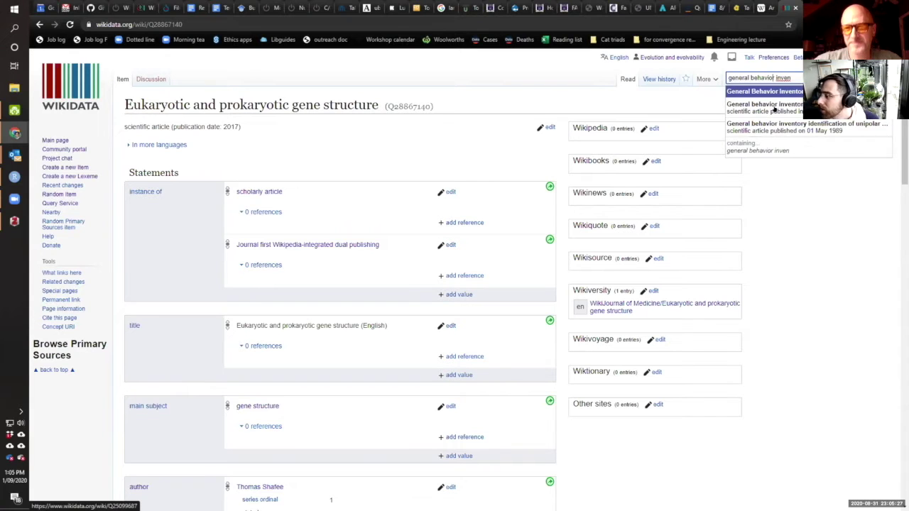
{"action": "left_click", "coordinate": [780, 91]}
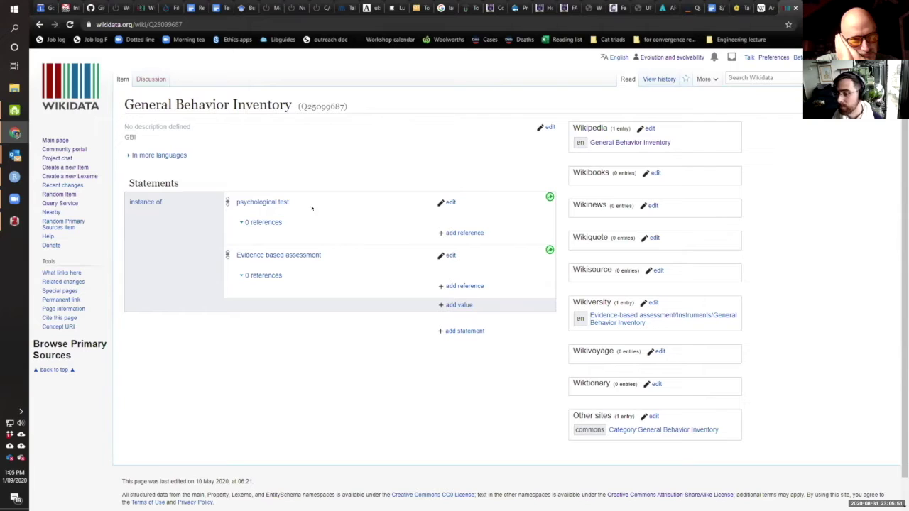
Step: Copy the instance-of value "psychological test" from the General Behavior Inventory item
{"action": "left_click_drag", "start_coordinate": [291, 202], "coordinate": [237, 202]}
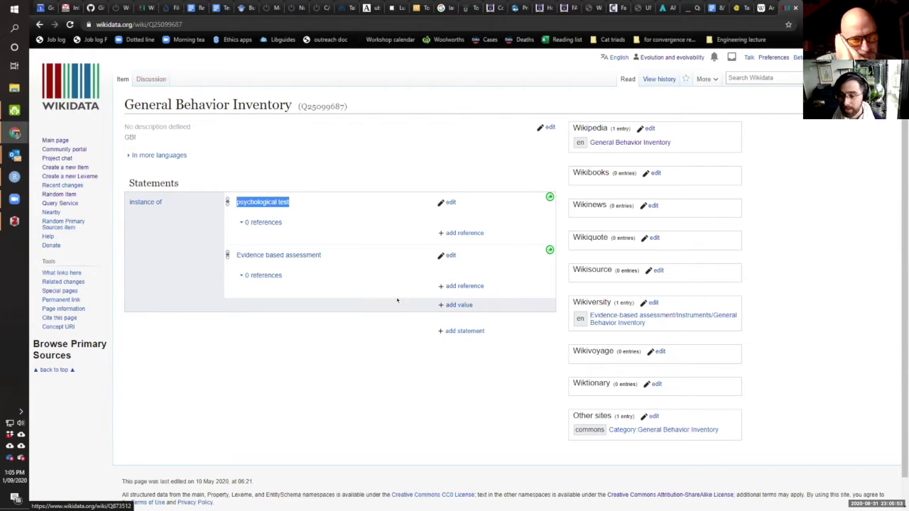
{"action": "left_click_drag", "start_coordinate": [323, 255], "coordinate": [236, 254]}
{"action": "left_click_drag", "start_coordinate": [290, 201], "coordinate": [235, 202]}
{"action": "key", "text": "ctrl+c"}
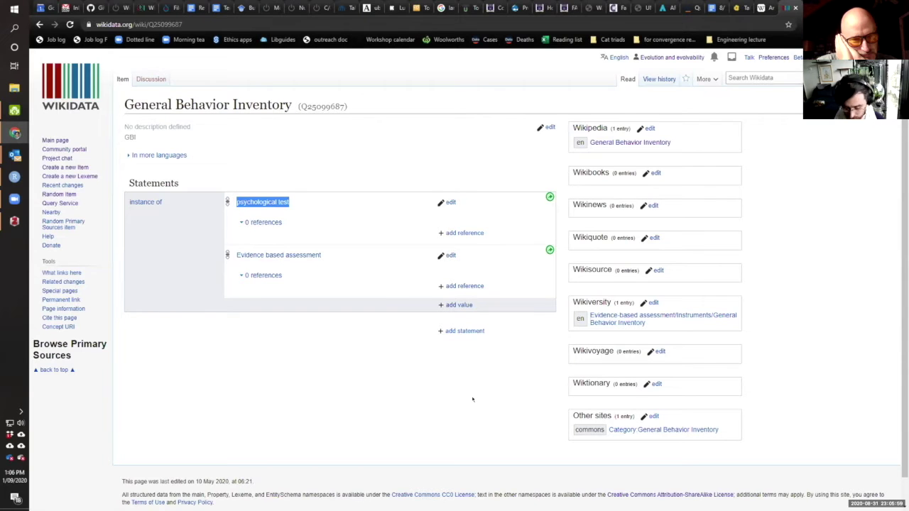
Step: Open the Wikidata Query Service at query.wikidata.org in a new browser tab
{"action": "key", "text": "ctrl+t"}
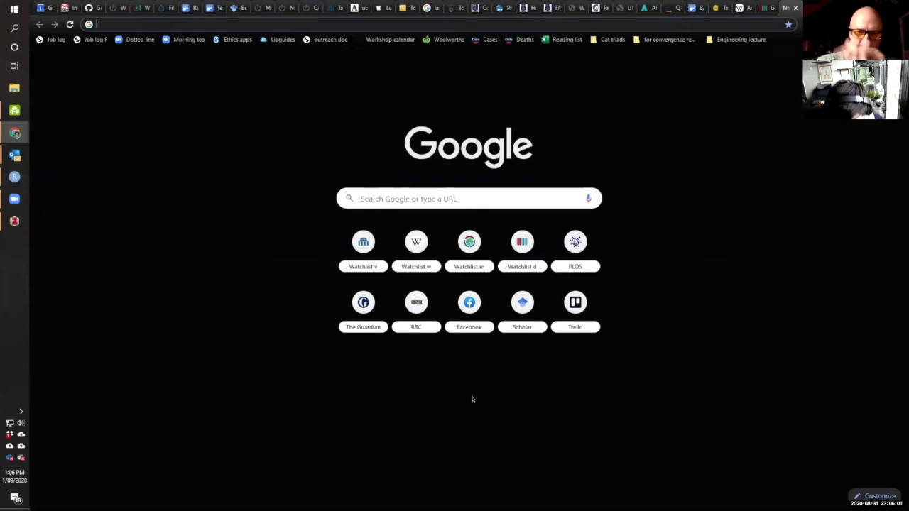
{"action": "type", "text": "sparq"}
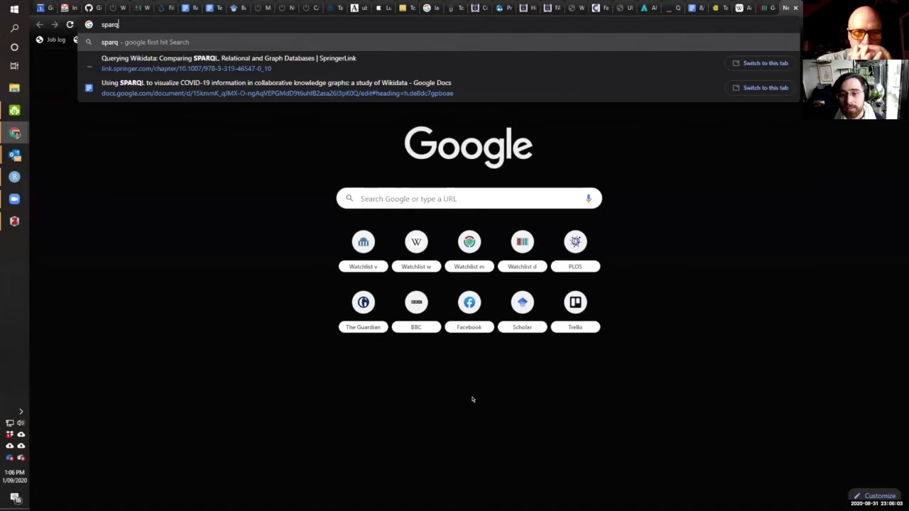
{"action": "key", "text": "Escape"}
{"action": "type", "text": "quer"}
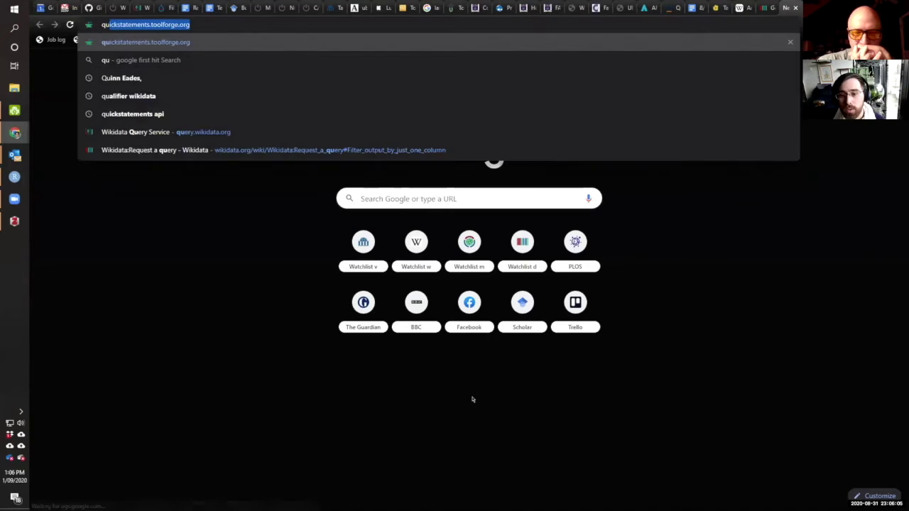
{"action": "type", "text": "y"}
{"action": "key", "text": "Return"}
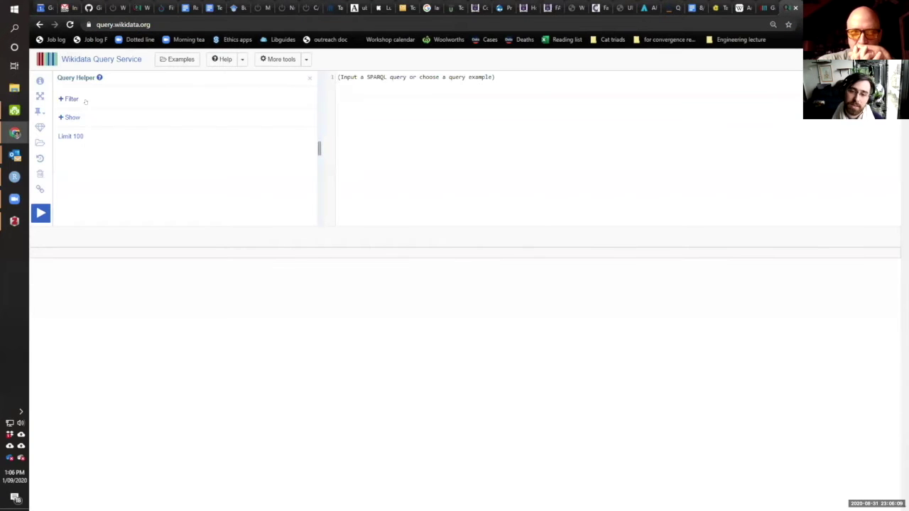
Step: Filter the query to items that are an instance of "psychological test" and run it
{"action": "left_click", "coordinate": [152, 120]}
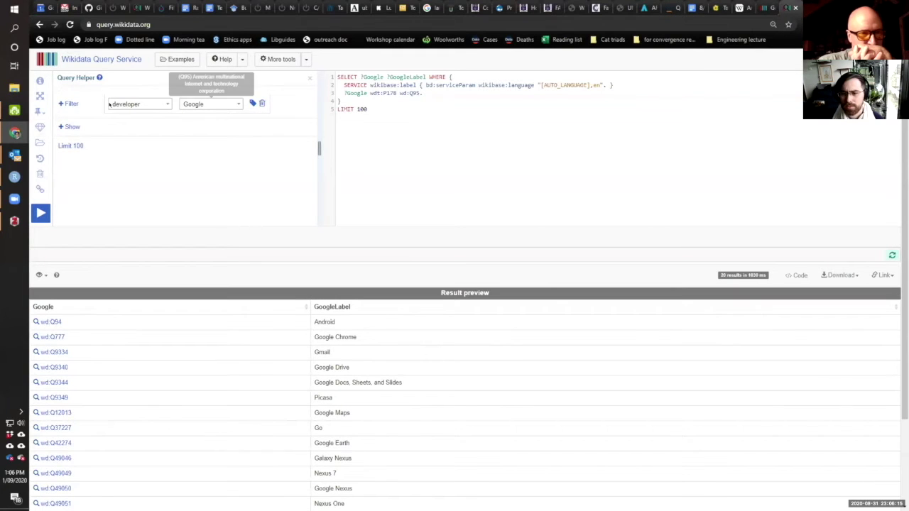
{"action": "left_click", "coordinate": [78, 102]}
{"action": "key", "text": "ctrl+v"}
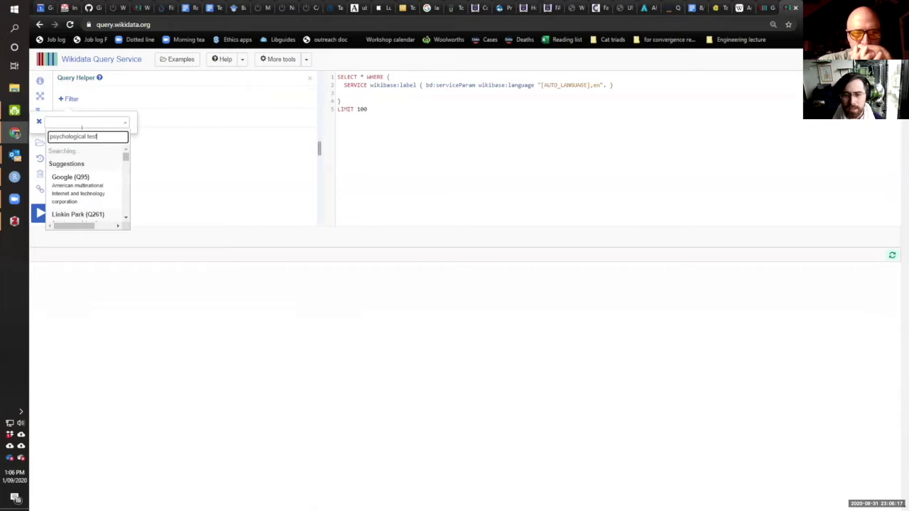
{"action": "left_click", "coordinate": [77, 152]}
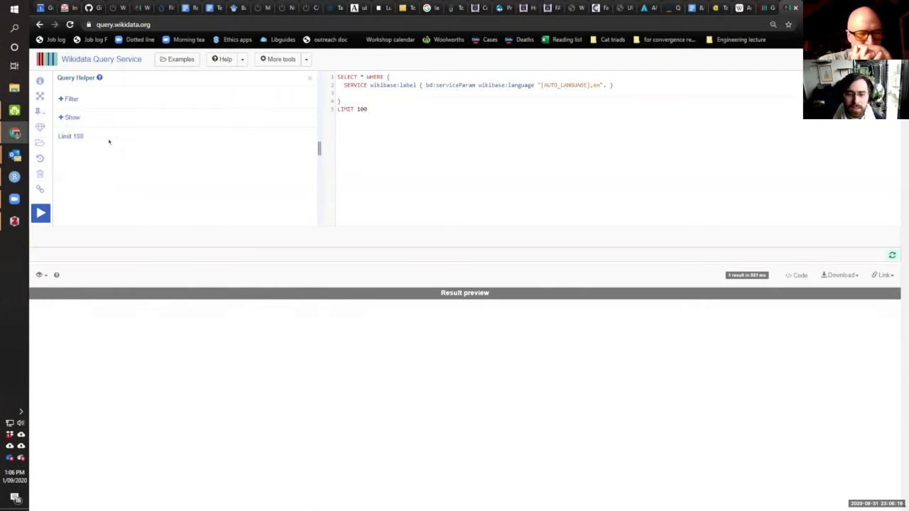
{"action": "left_click", "coordinate": [40, 212]}
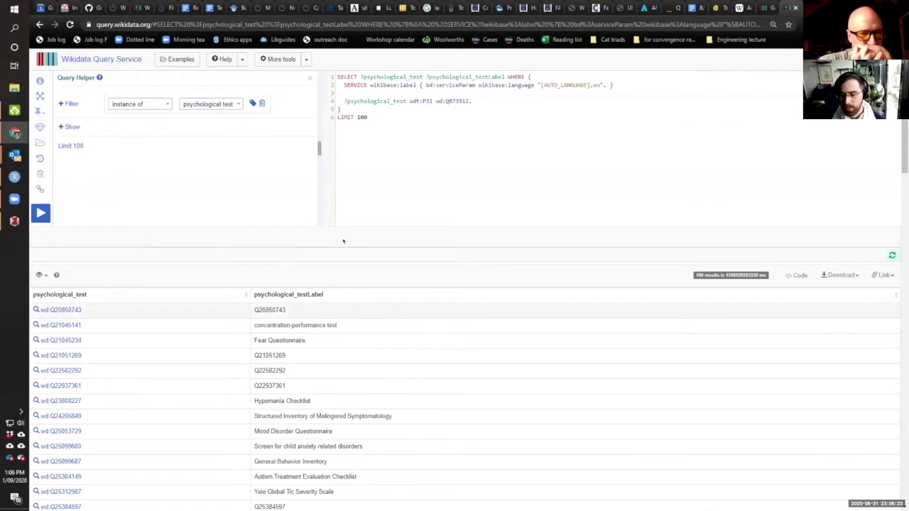
Step: Open the Mood Disorder Questionnaire, Fear Questionnaire and concentration-performance test items from the results in separate new tabs
{"action": "scroll", "coordinate": [341, 232], "scroll_direction": "down", "scroll_amount": 1}
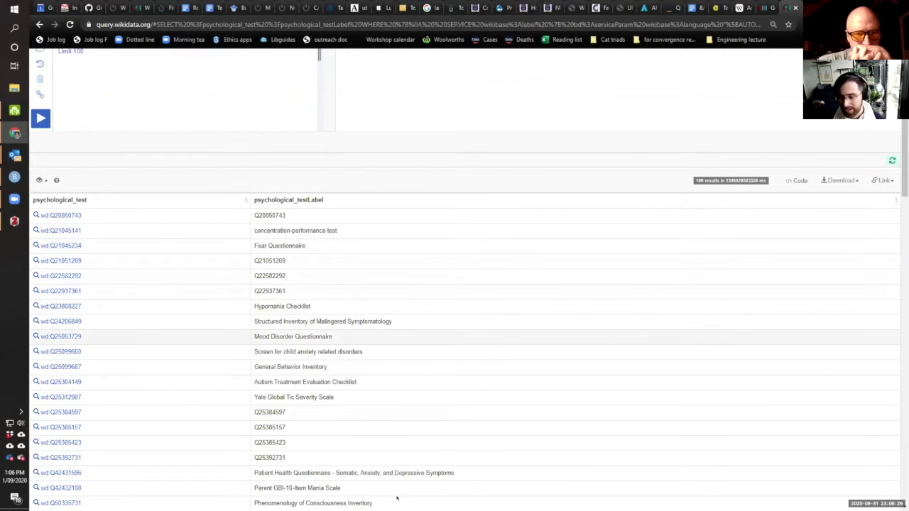
{"action": "middle_click", "coordinate": [61, 336]}
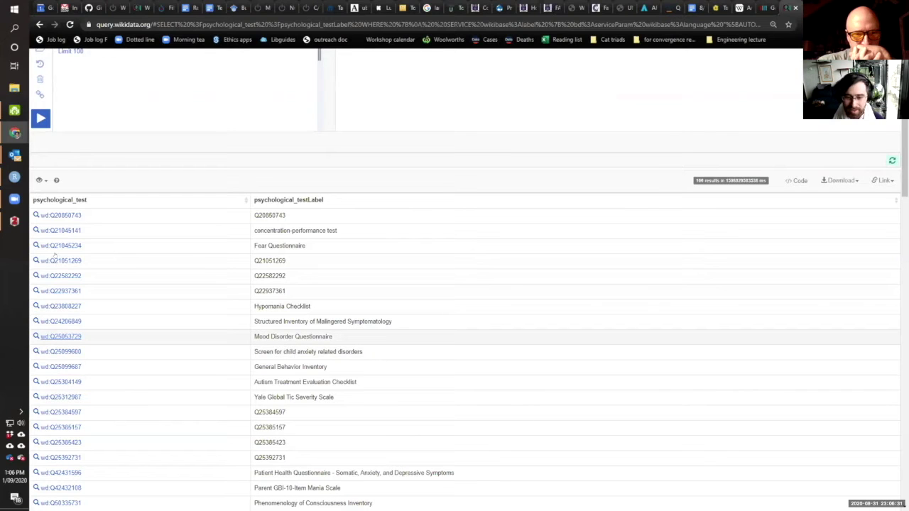
{"action": "middle_click", "coordinate": [57, 245]}
{"action": "middle_click", "coordinate": [60, 230]}
Step: Review the statements and identifiers recorded on the opened questionnaire items, starting with the Mood Disorder Questionnaire and Fear Questionnaire
{"action": "key", "text": "ctrl+Tab"}
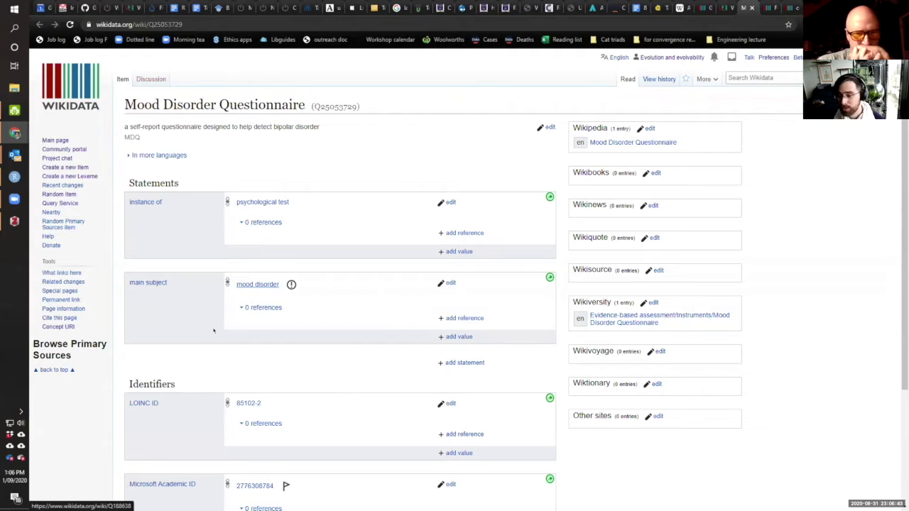
{"action": "scroll", "coordinate": [133, 263], "scroll_direction": "down", "scroll_amount": 2}
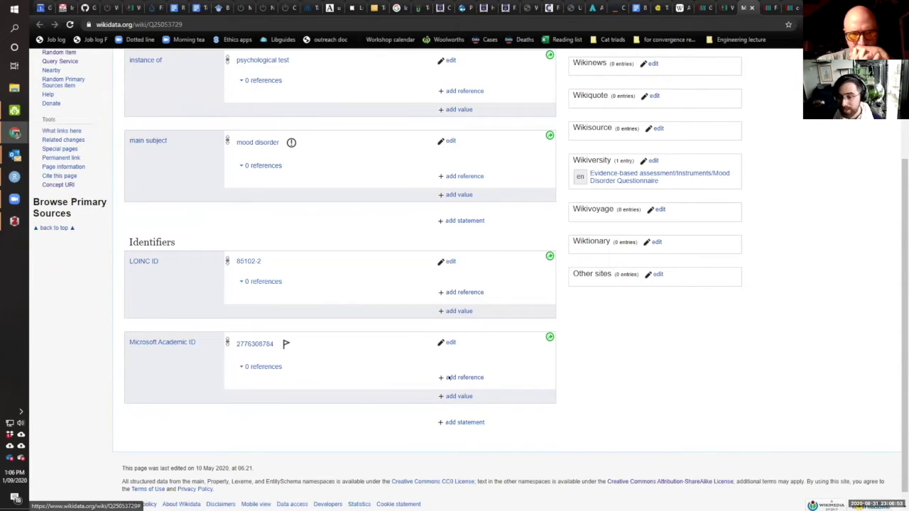
{"action": "key", "text": "ctrl+Tab"}
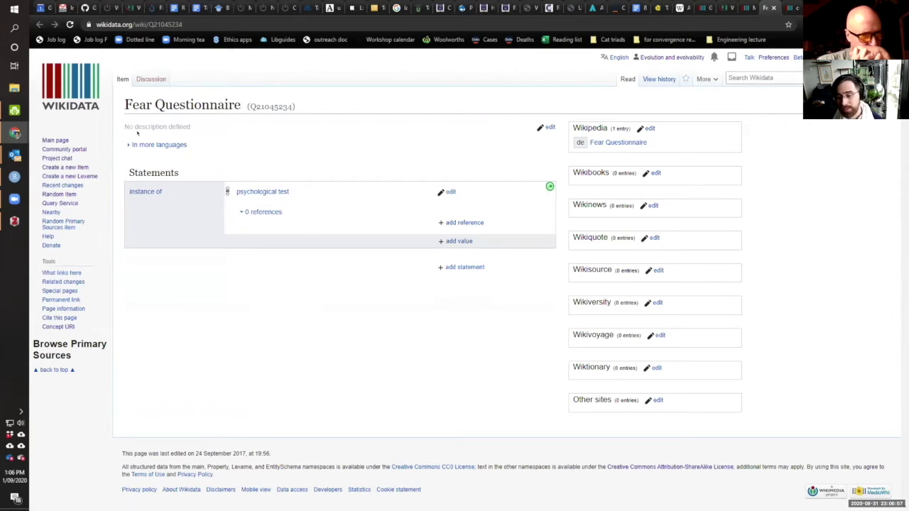
{"action": "key", "text": "ctrl+Tab"}
{"action": "key", "text": "ctrl+shift+Tab"}
{"action": "key", "text": "ctrl+shift+Tab"}
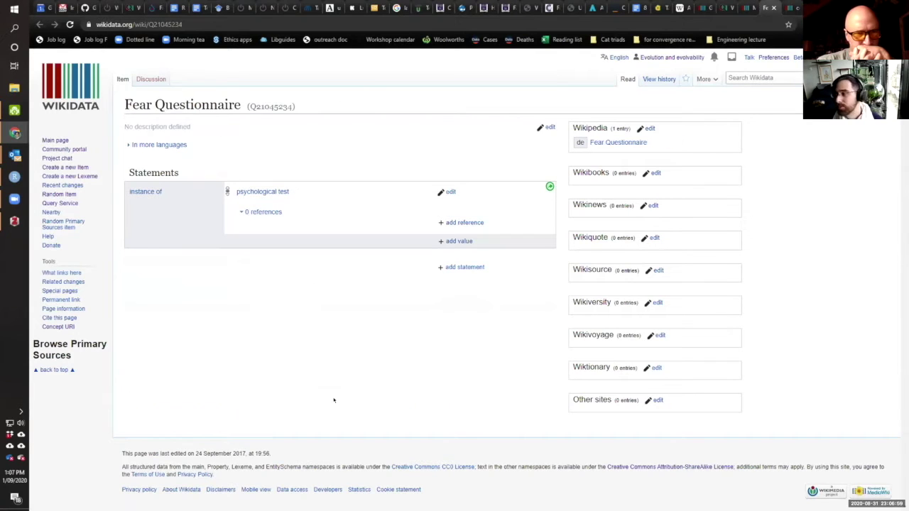
Step: Return to the query results, open the Myers-Briggs Type Indicator item in a new tab and switch to it
{"action": "key", "text": "ctrl+shift+Tab"}
{"action": "scroll", "coordinate": [367, 339], "scroll_direction": "down", "scroll_amount": 3}
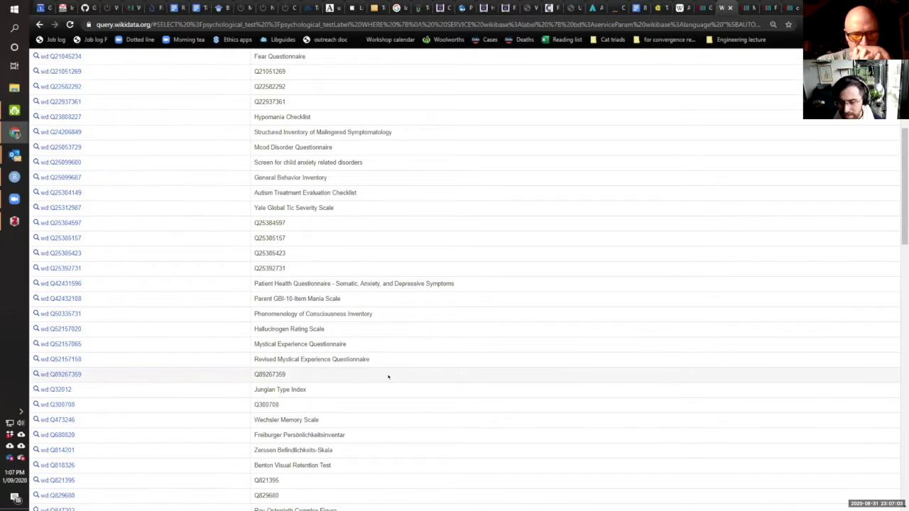
{"action": "scroll", "coordinate": [388, 377], "scroll_direction": "down", "scroll_amount": 3}
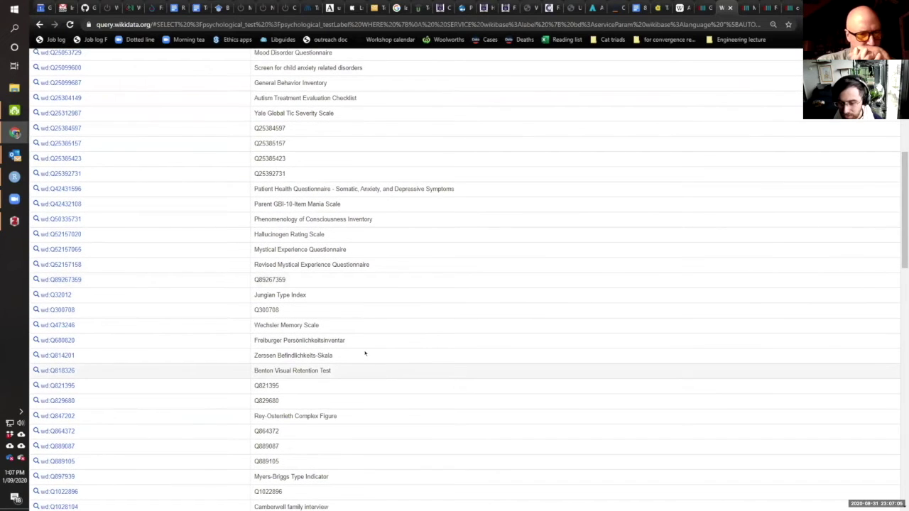
{"action": "scroll", "coordinate": [375, 361], "scroll_direction": "down", "scroll_amount": 3}
{"action": "middle_click", "coordinate": [48, 336]}
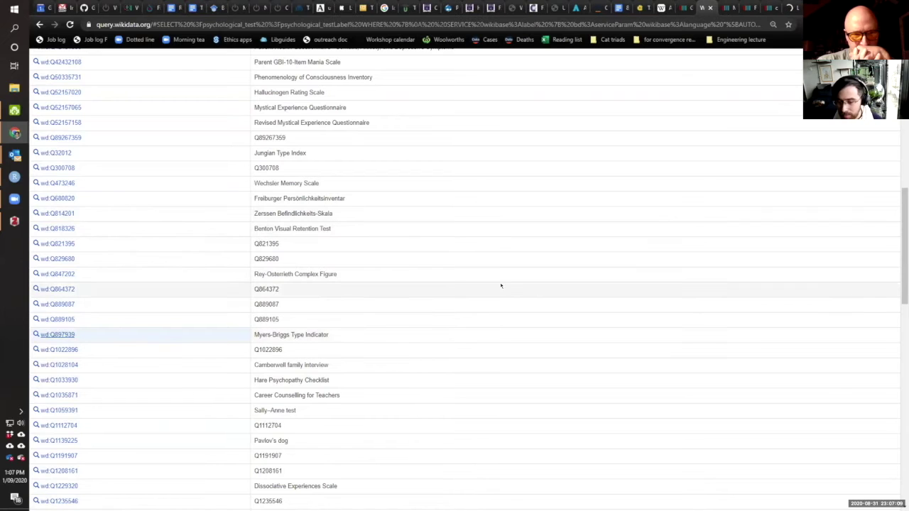
{"action": "key", "text": "ctrl+Tab"}
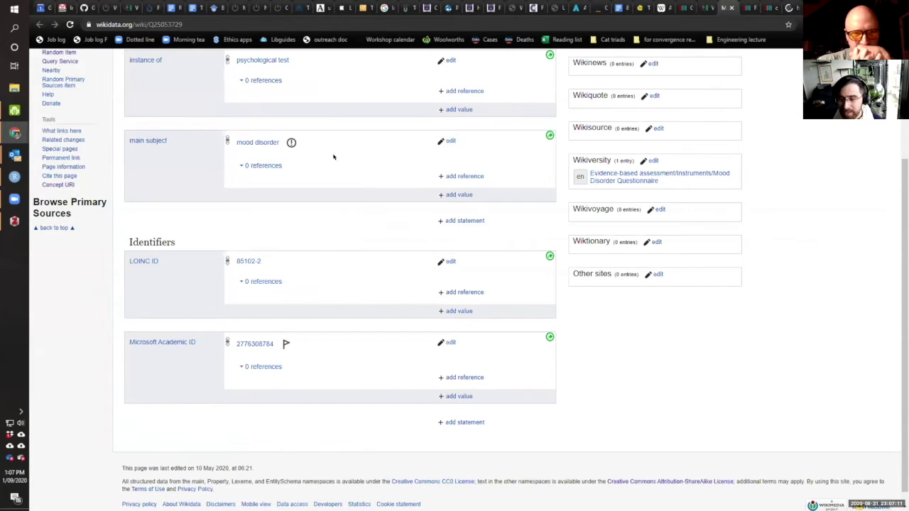
{"action": "scroll", "coordinate": [327, 149], "scroll_direction": "up", "scroll_amount": 3}
{"action": "key", "text": "ctrl+Tab"}
{"action": "key", "text": "ctrl+Tab"}
{"action": "key", "text": "ctrl+Tab"}
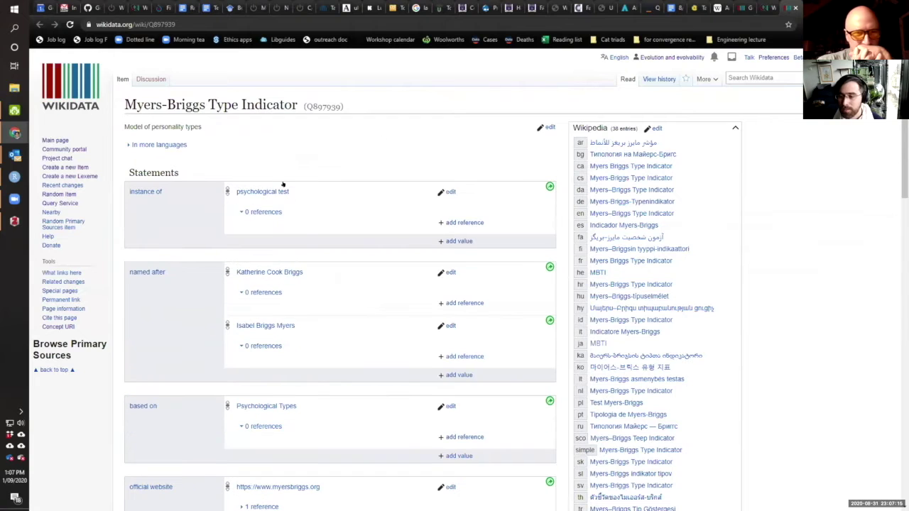
Step: Examine the Myers-Briggs Type Indicator item's statements, from instance of and named after through official website and main category
{"action": "scroll", "coordinate": [213, 185], "scroll_direction": "down", "scroll_amount": 3}
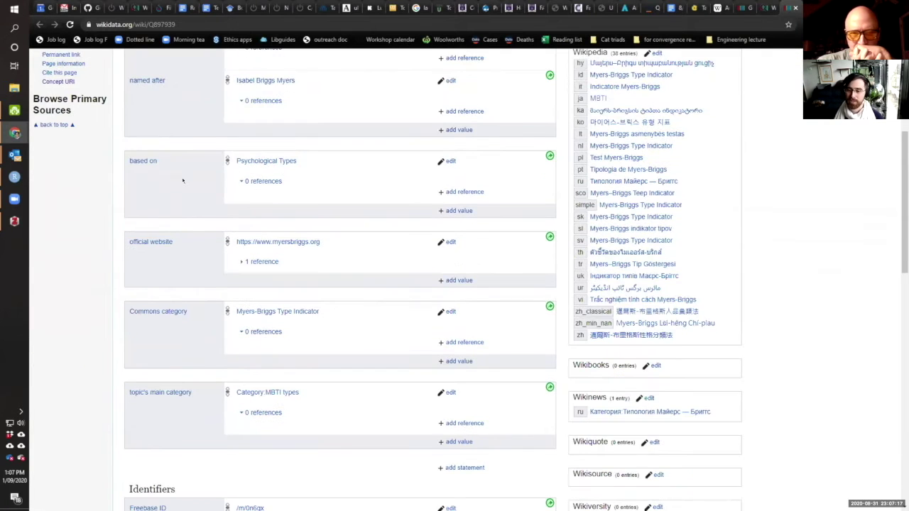
{"action": "scroll", "coordinate": [205, 185], "scroll_direction": "up", "scroll_amount": 3}
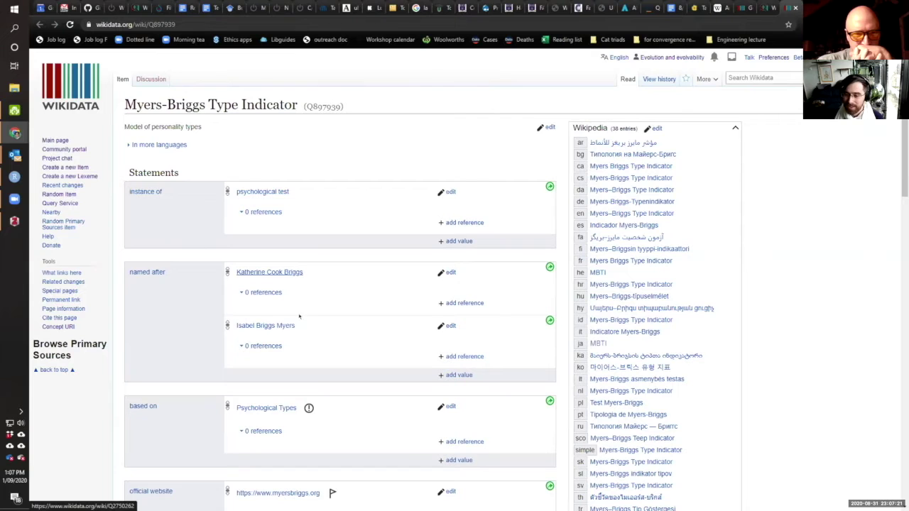
{"action": "scroll", "coordinate": [175, 355], "scroll_direction": "down", "scroll_amount": 1}
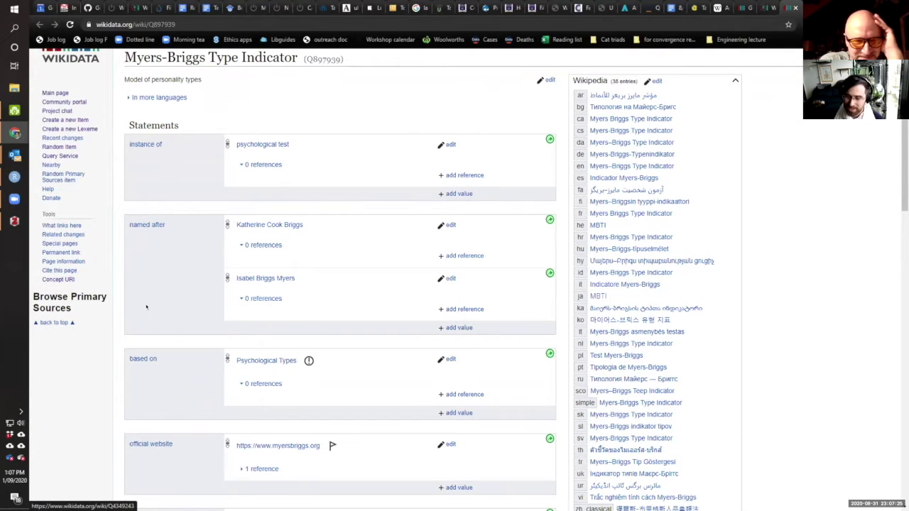
{"action": "scroll", "coordinate": [139, 308], "scroll_direction": "down", "scroll_amount": 3}
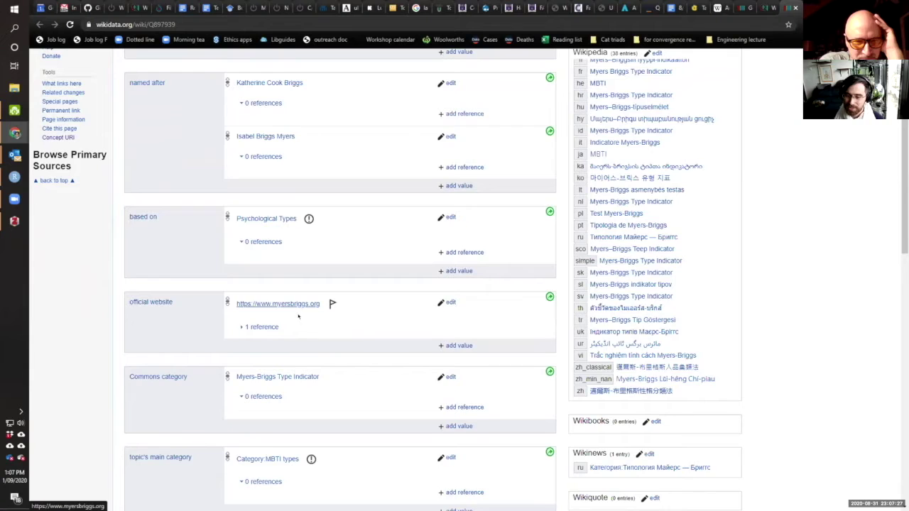
Step: Examine the remaining Myers-Briggs Type Indicator statements and its identifiers, from Freebase ID through subreddit to KBpedia ID
{"action": "scroll", "coordinate": [191, 305], "scroll_direction": "down", "scroll_amount": 2}
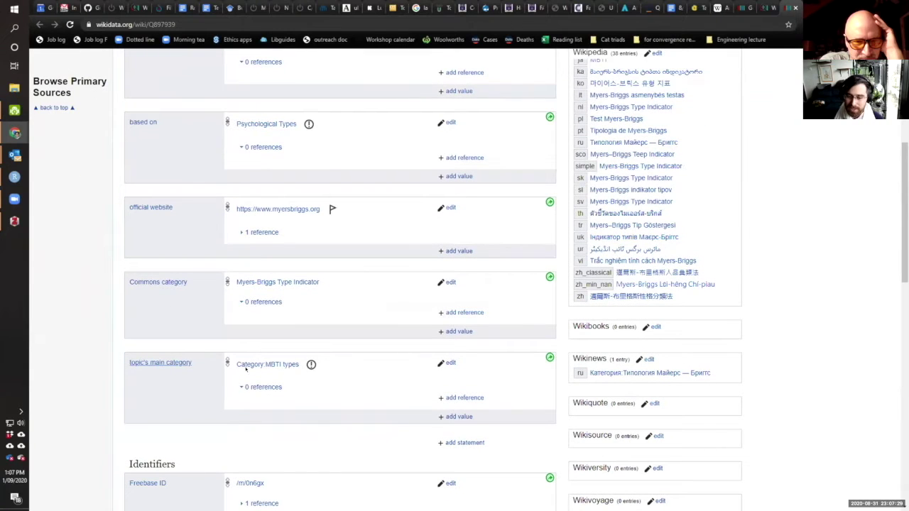
{"action": "scroll", "coordinate": [152, 159], "scroll_direction": "down", "scroll_amount": 5}
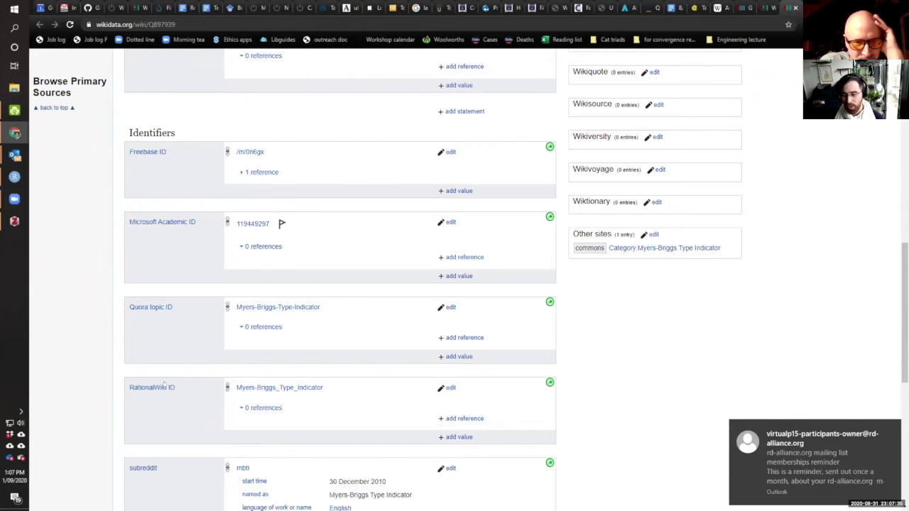
{"action": "scroll", "coordinate": [139, 324], "scroll_direction": "down", "scroll_amount": 1}
{"action": "scroll", "coordinate": [139, 324], "scroll_direction": "down", "scroll_amount": 2}
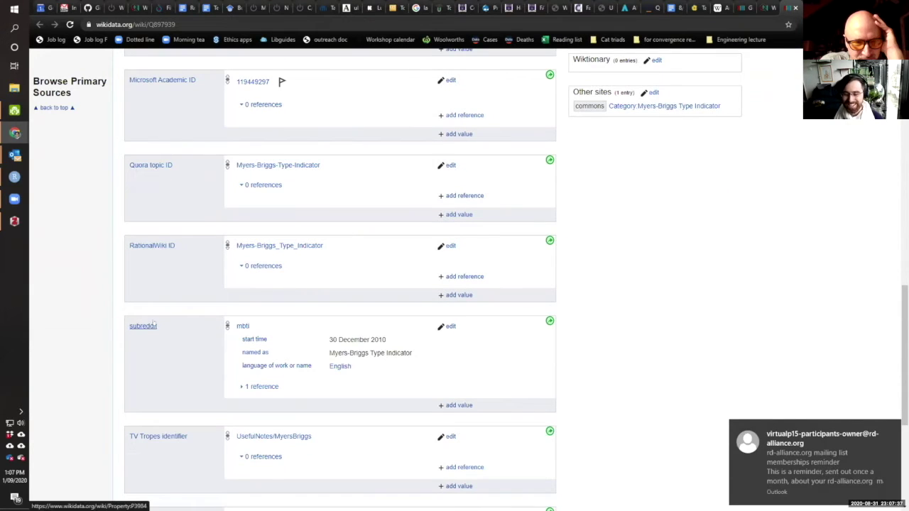
{"action": "scroll", "coordinate": [162, 262], "scroll_direction": "down", "scroll_amount": 3}
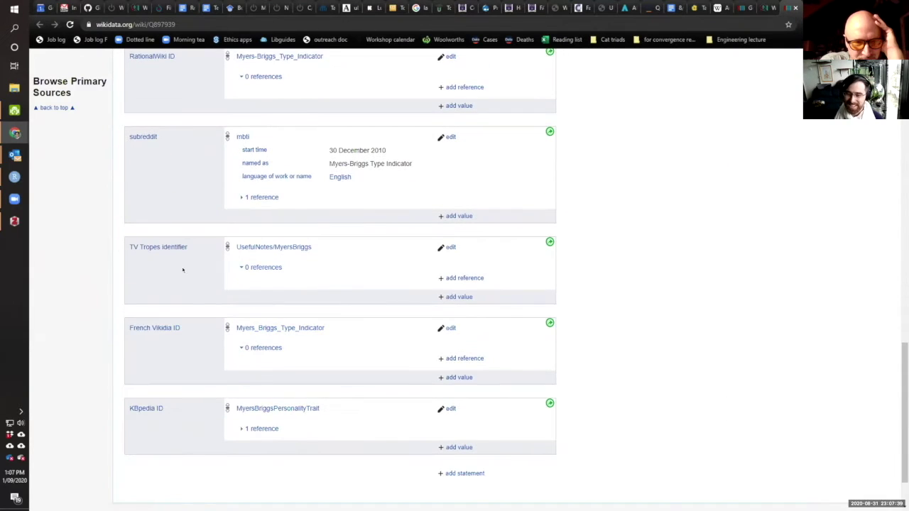
{"action": "scroll", "coordinate": [148, 368], "scroll_direction": "down", "scroll_amount": 1}
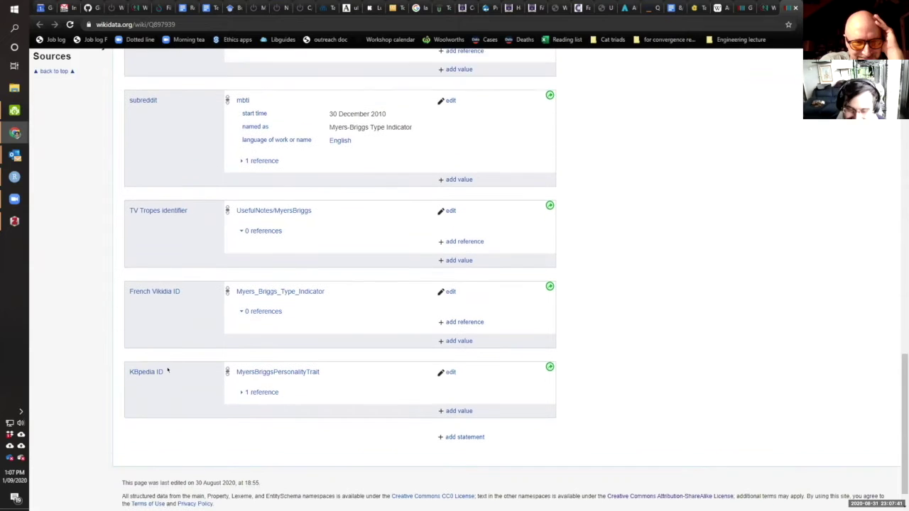
Step: Go back over the Myers-Briggs item's main statements, comparing instance of, named after, based on, official website and topic's main category
{"action": "scroll", "coordinate": [266, 240], "scroll_direction": "up", "scroll_amount": 12}
{"action": "scroll", "coordinate": [327, 164], "scroll_direction": "up", "scroll_amount": 1}
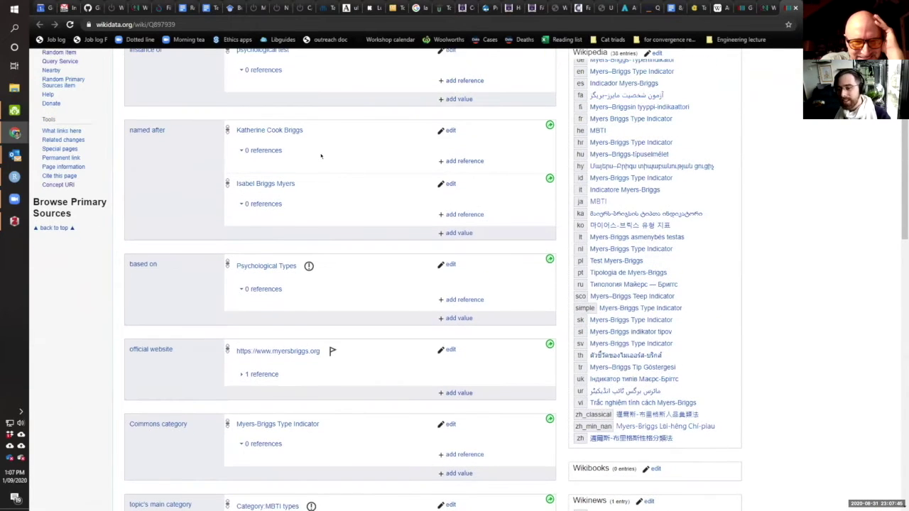
{"action": "scroll", "coordinate": [327, 165], "scroll_direction": "up", "scroll_amount": 1}
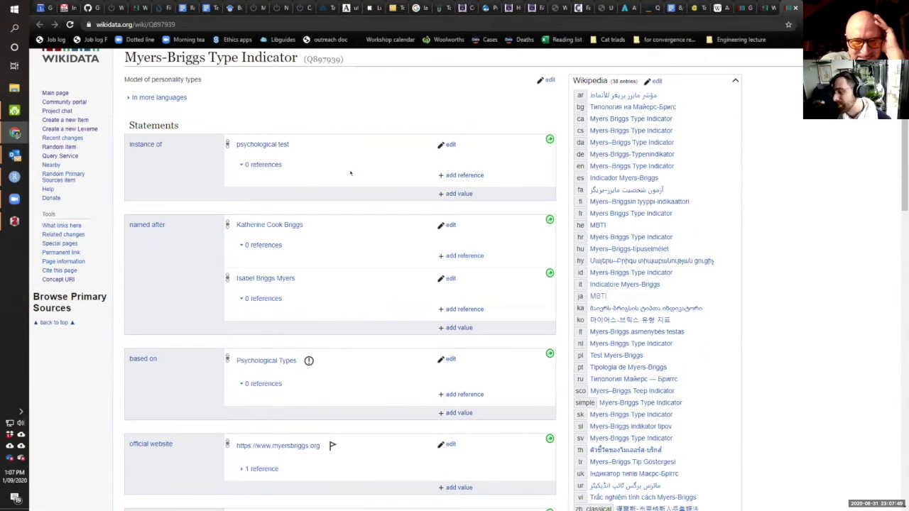
{"action": "scroll", "coordinate": [380, 188], "scroll_direction": "down", "scroll_amount": 1}
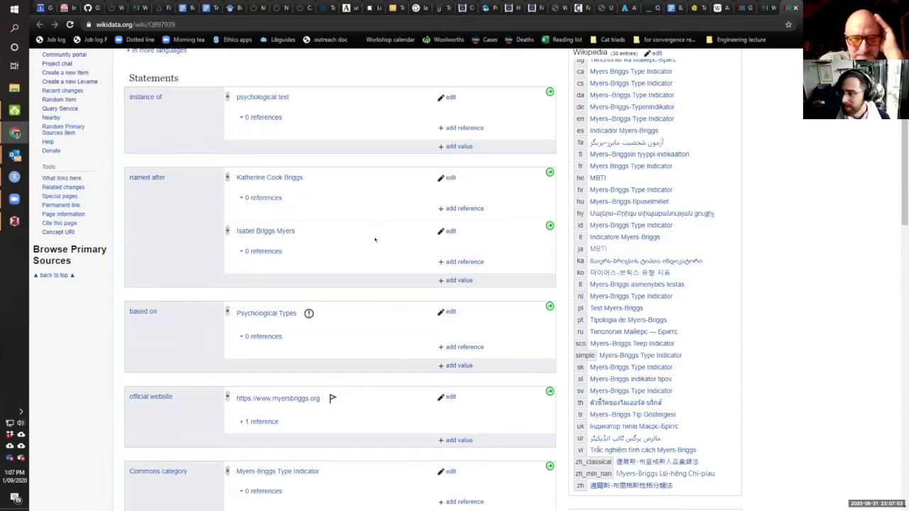
{"action": "scroll", "coordinate": [366, 228], "scroll_direction": "down", "scroll_amount": 2}
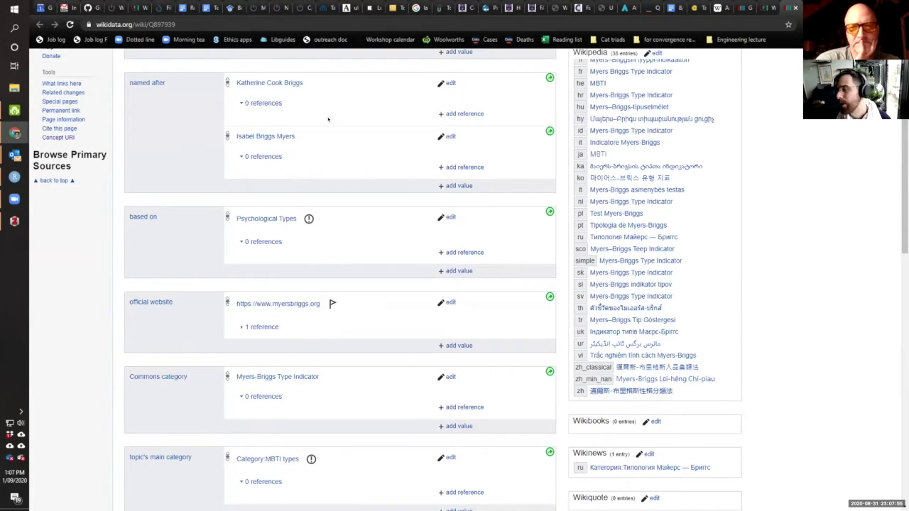
{"action": "scroll", "coordinate": [334, 135], "scroll_direction": "down", "scroll_amount": 1}
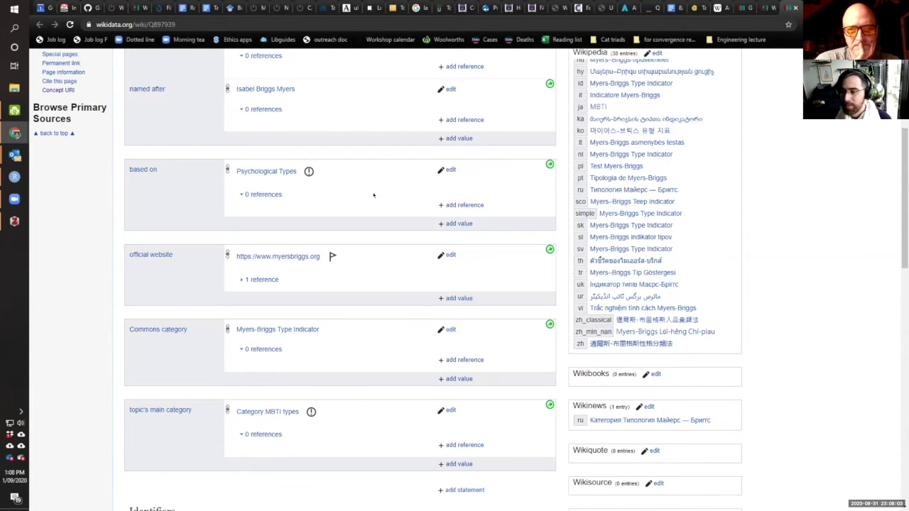
{"action": "scroll", "coordinate": [373, 195], "scroll_direction": "up", "scroll_amount": 3}
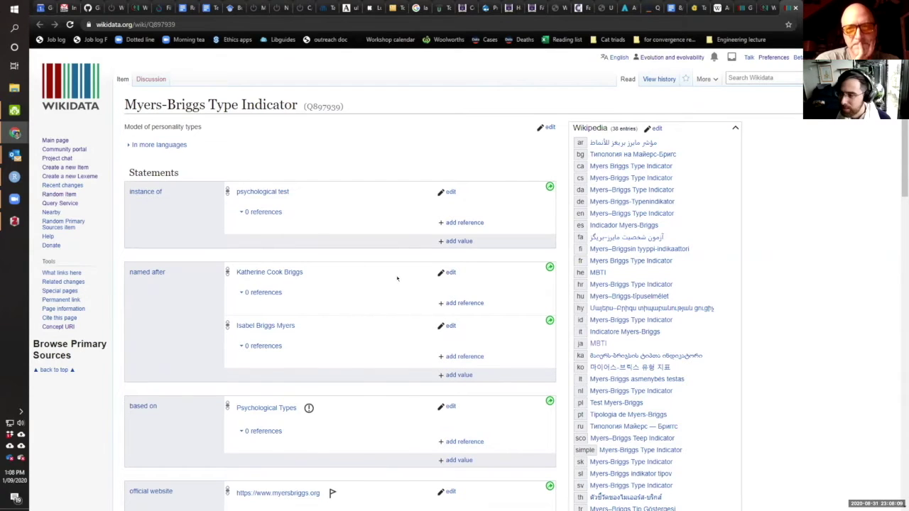
Step: Start a new statement on the Myers-Briggs Type Indicator item with the property "uses"
{"action": "scroll", "coordinate": [465, 351], "scroll_direction": "down", "scroll_amount": 7}
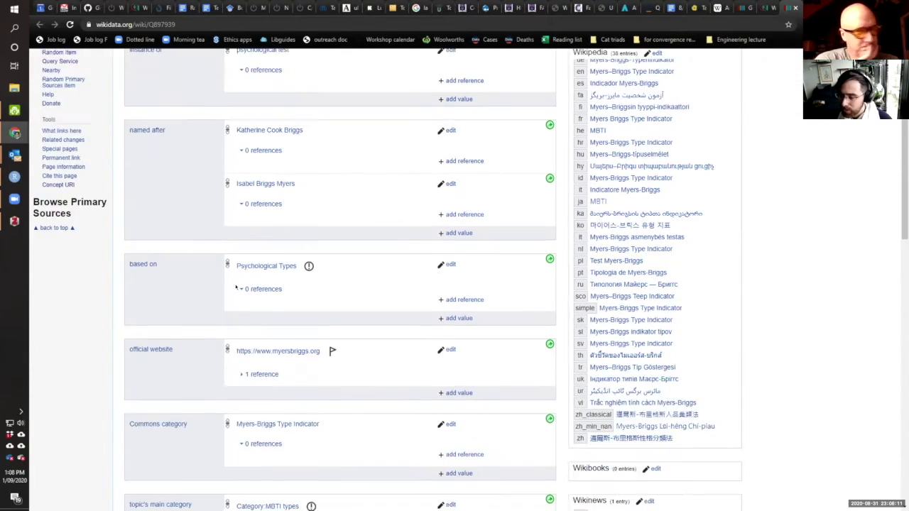
{"action": "left_click", "coordinate": [463, 274]}
{"action": "type", "text": "uses"}
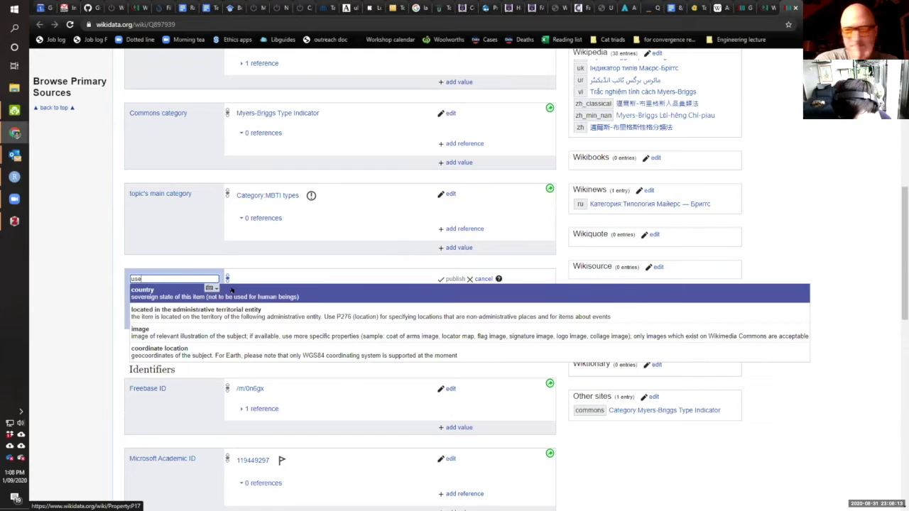
{"action": "key", "text": "Down"}
{"action": "key", "text": "Down"}
{"action": "key", "text": "Return"}
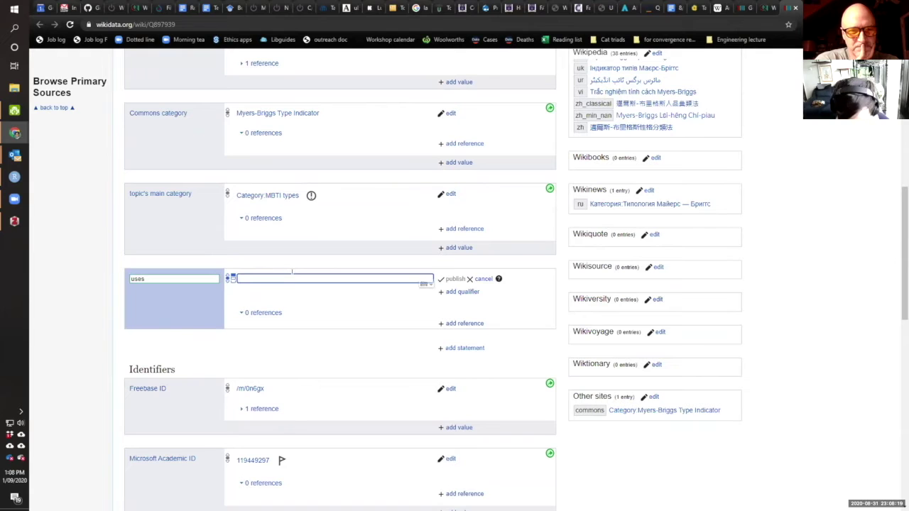
Step: Look up the t-test as the value of the uses statement and choose the Student's t-test item
{"action": "type", "text": "student t tst"}
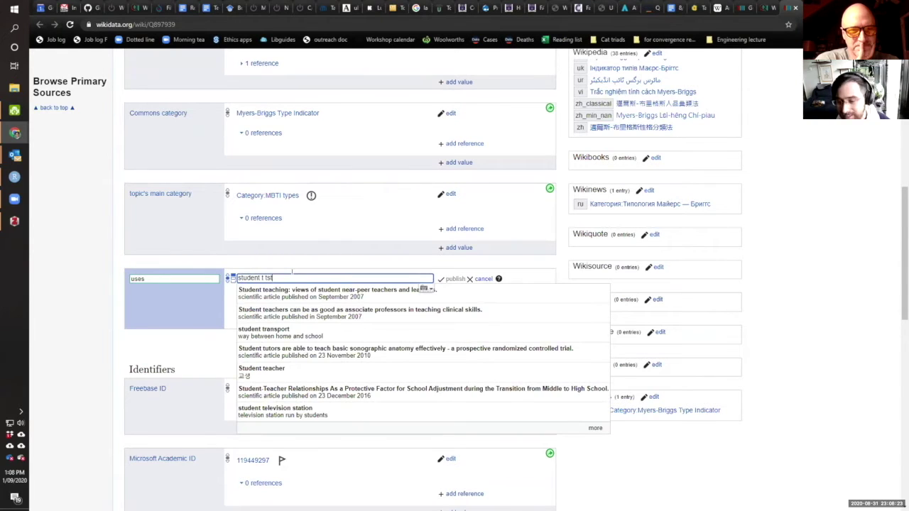
{"action": "key", "text": "Left"}
{"action": "key", "text": "Left"}
{"action": "type", "text": "e"}
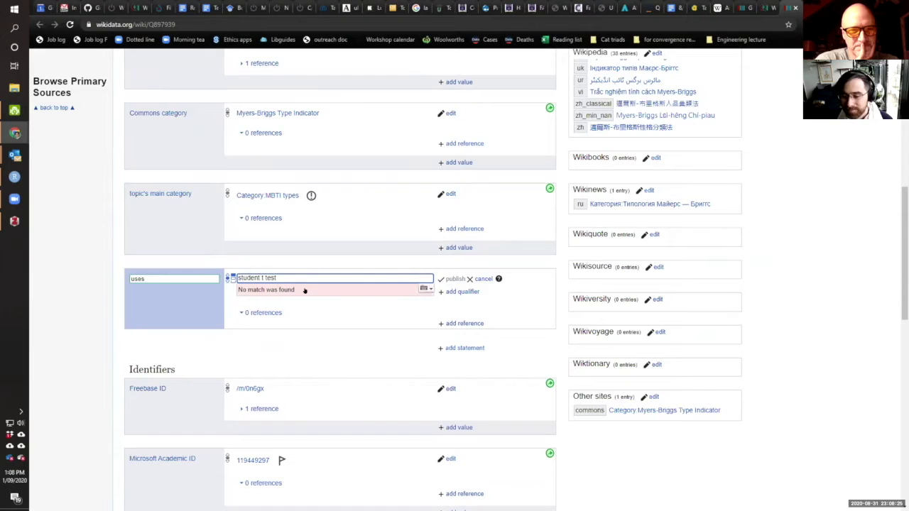
{"action": "left_click", "coordinate": [304, 290]}
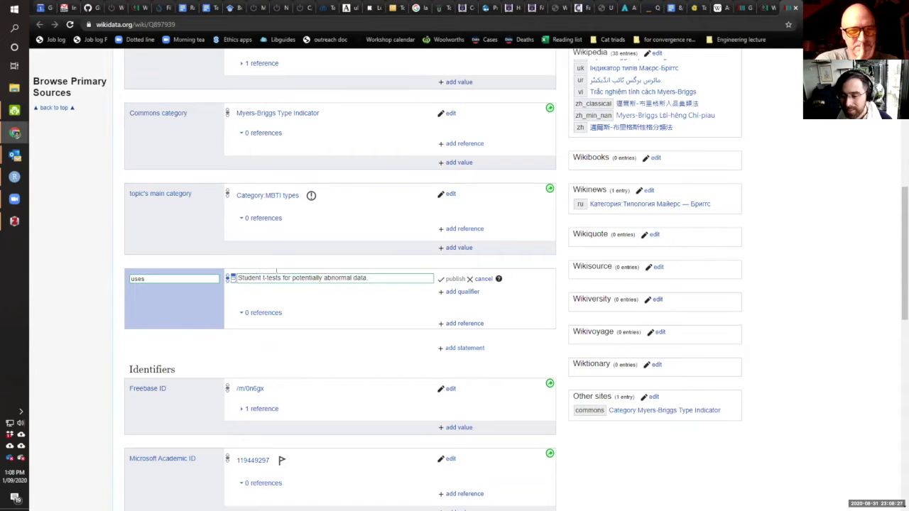
{"action": "double_click", "coordinate": [249, 278]}
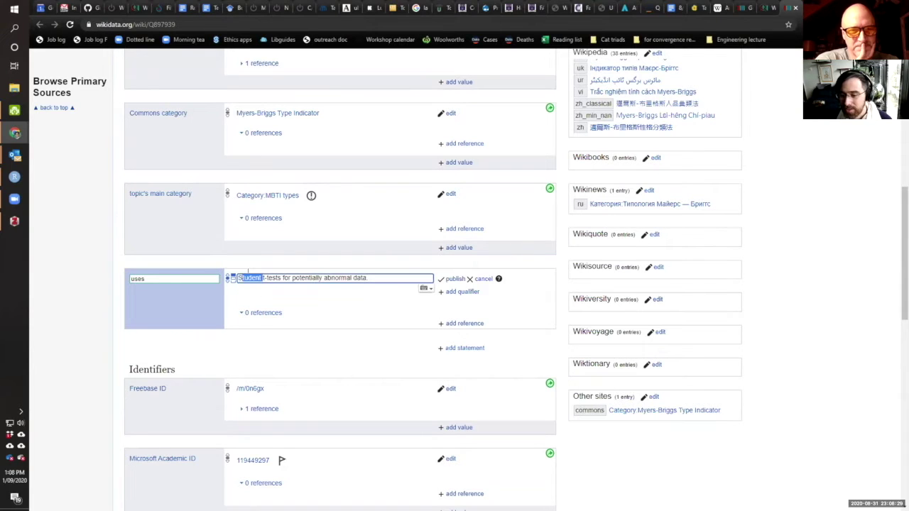
{"action": "key", "text": "Delete"}
{"action": "key", "text": "shift+End"}
{"action": "key", "text": "Delete"}
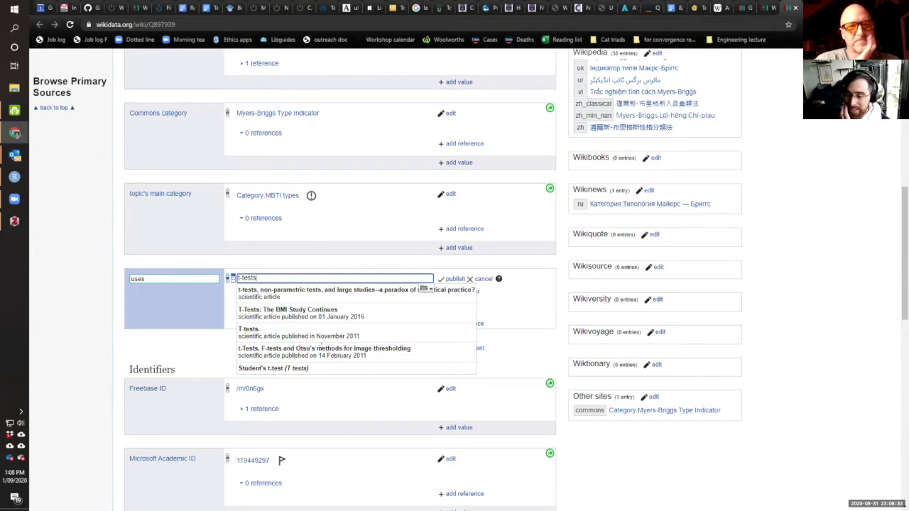
{"action": "left_click", "coordinate": [298, 368]}
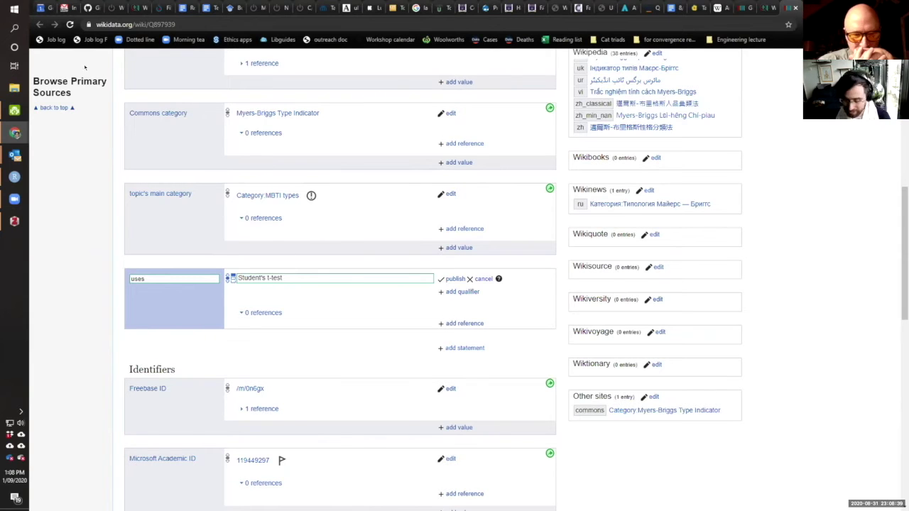
Step: Revisit the query and its list of psychological tests, and return to the Myers-Briggs Type Indicator item
{"action": "key", "text": "ctrl+shift+Tab"}
{"action": "key", "text": "ctrl+shift+Tab"}
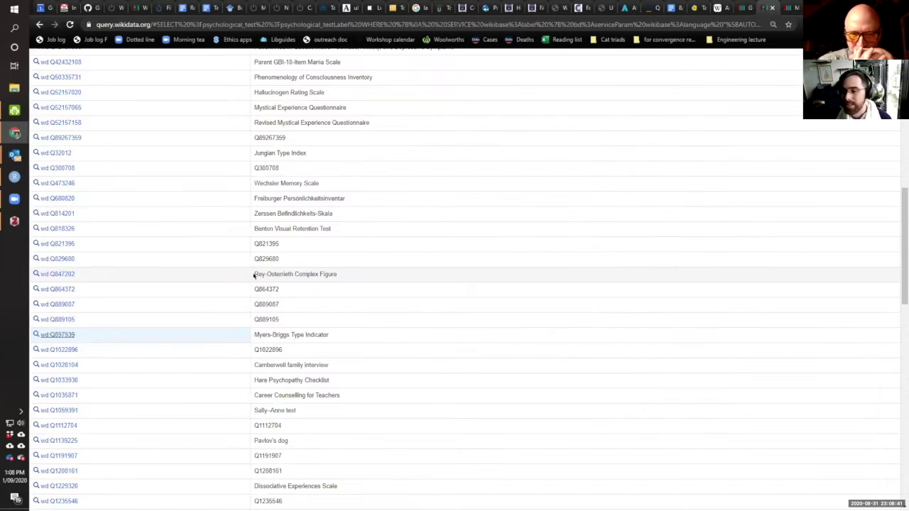
{"action": "key", "text": "ctrl+Tab"}
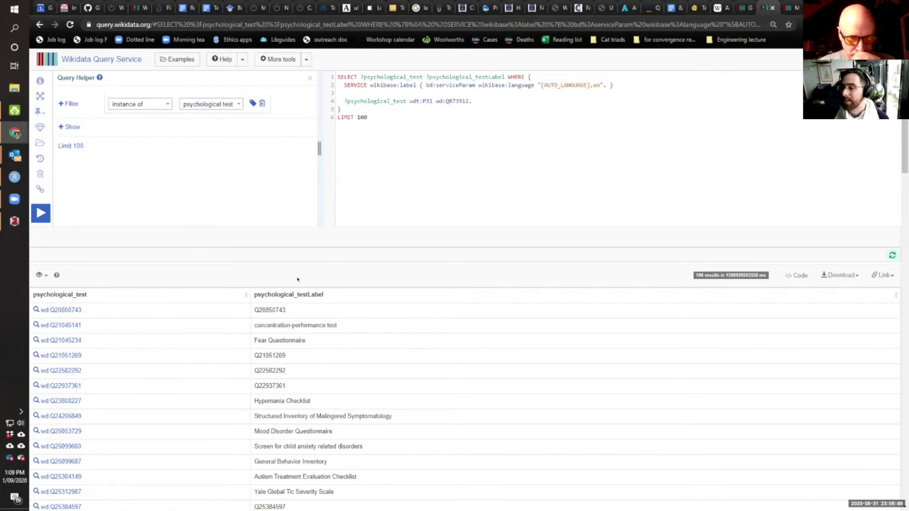
{"action": "key", "text": "ctrl+Tab"}
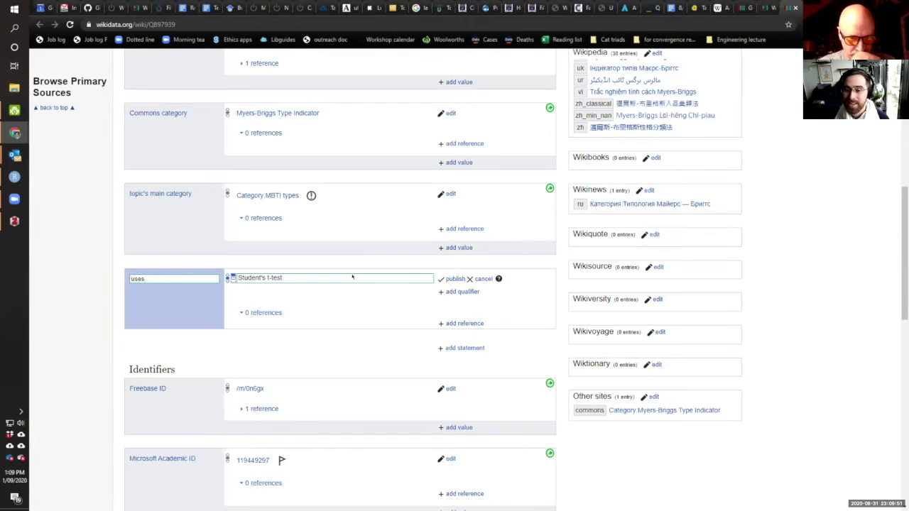
Step: Review the Myers-Briggs item's title, description and first statements, including instance of and named after
{"action": "scroll", "coordinate": [353, 276], "scroll_direction": "up", "scroll_amount": 9}
{"action": "scroll", "coordinate": [286, 171], "scroll_direction": "down", "scroll_amount": 1}
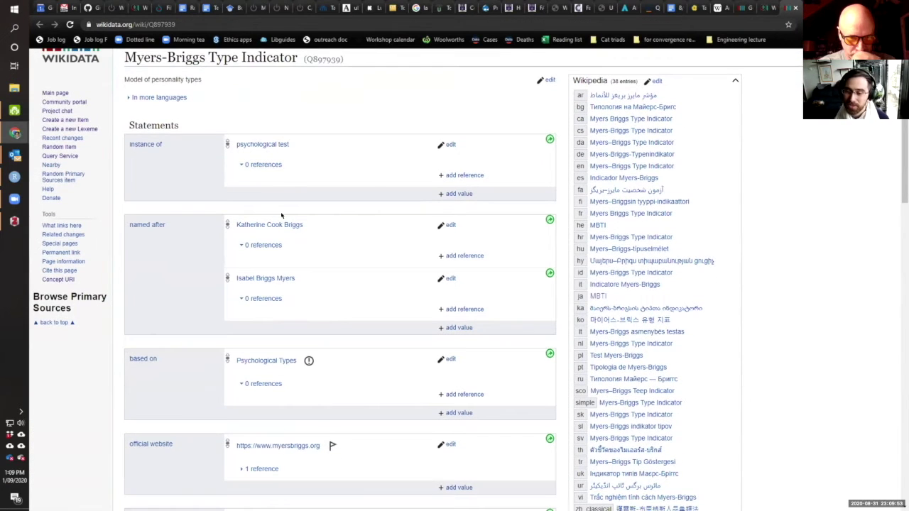
{"action": "scroll", "coordinate": [261, 219], "scroll_direction": "down", "scroll_amount": 1}
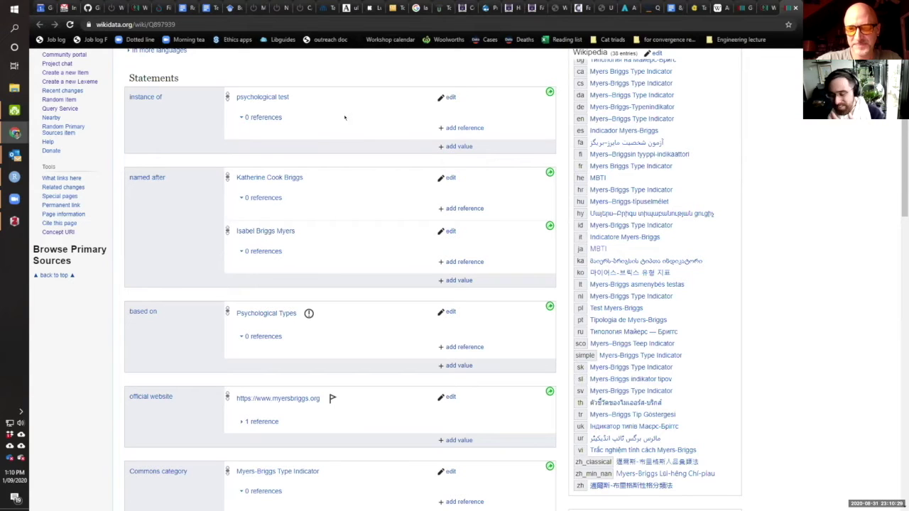
{"action": "scroll", "coordinate": [337, 165], "scroll_direction": "up", "scroll_amount": 3}
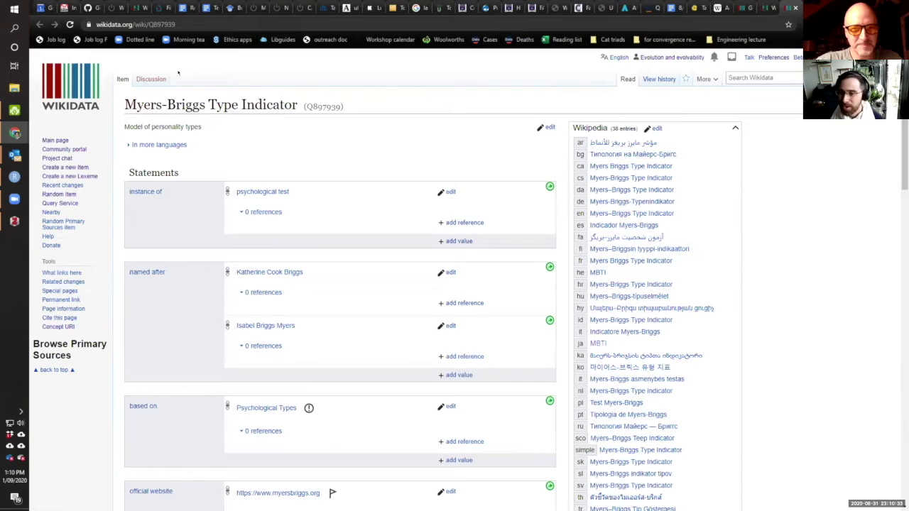
{"action": "left_click_drag", "start_coordinate": [125, 99], "coordinate": [312, 129]}
{"action": "left_click", "coordinate": [342, 98]}
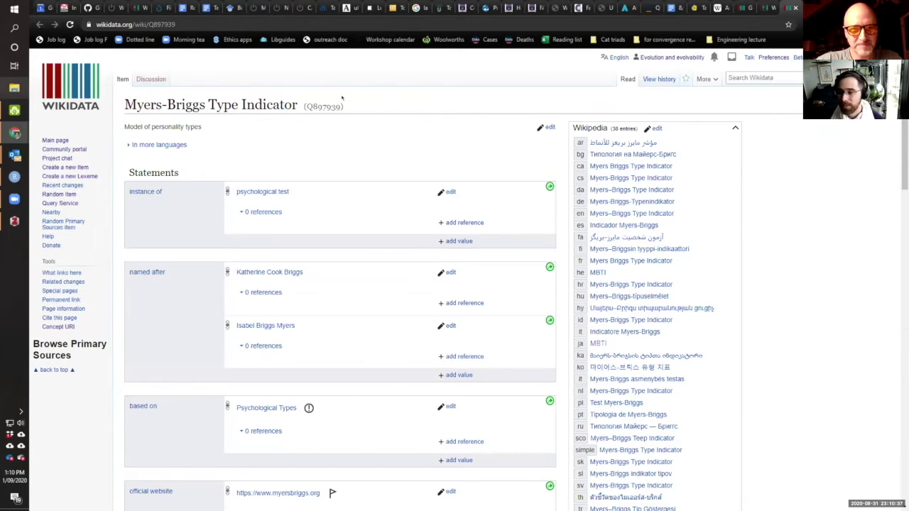
Step: Search Wikidata for "Myers-Briggs Type Indicator", dismiss the suggestions and inspect the two people listed under named after
{"action": "left_click_drag", "start_coordinate": [301, 105], "coordinate": [125, 105]}
{"action": "left_click", "coordinate": [795, 79]}
{"action": "type", "text": "Myers-Briggs Type Indicator"}
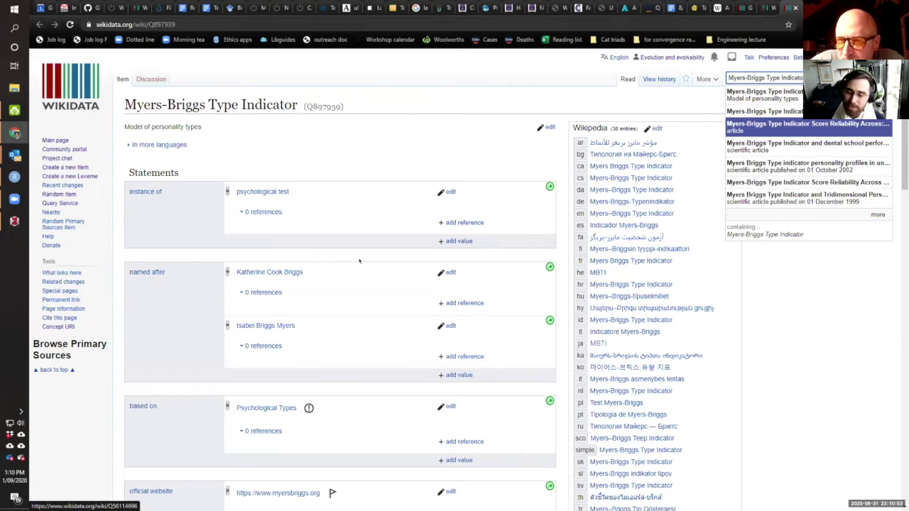
{"action": "left_click", "coordinate": [312, 271]}
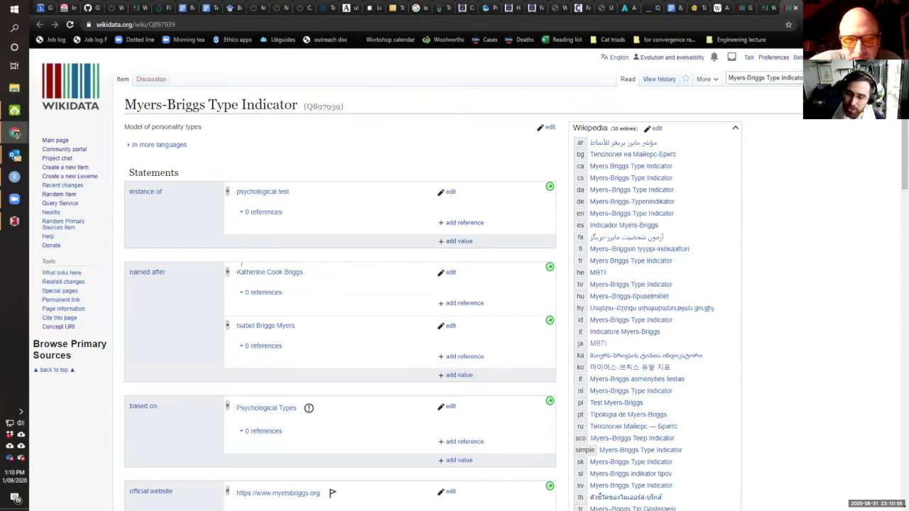
{"action": "left_click_drag", "start_coordinate": [311, 272], "coordinate": [240, 272]}
{"action": "left_click_drag", "start_coordinate": [305, 324], "coordinate": [251, 324]}
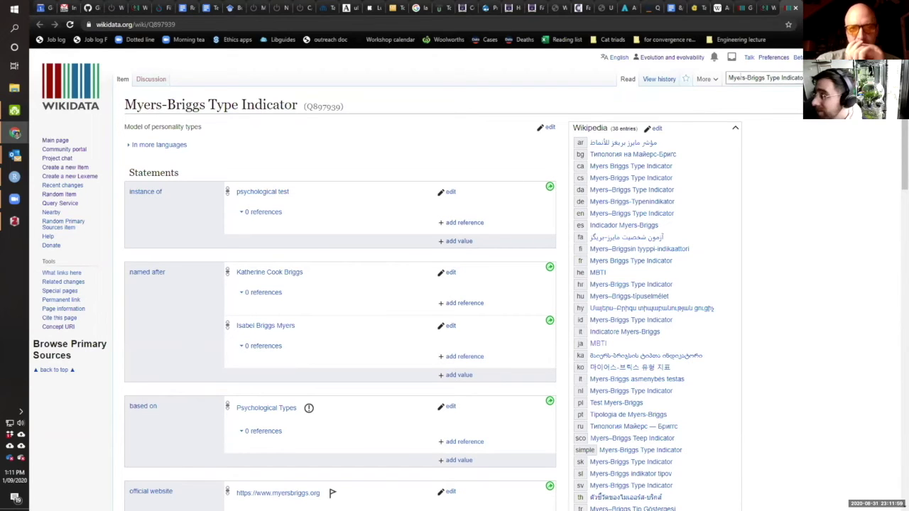
Step: Search Wikidata for "paracetamol" and open the matching drug item
{"action": "triple_click", "coordinate": [738, 78]}
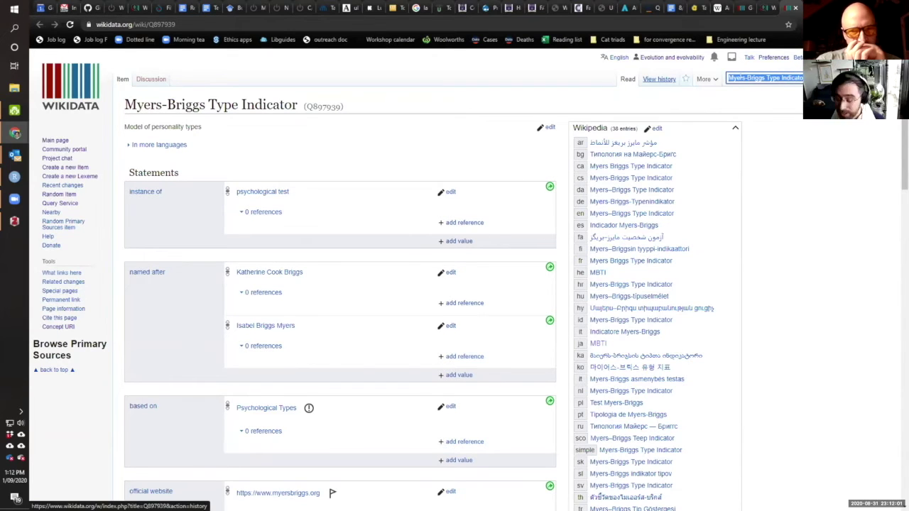
{"action": "type", "text": "par"}
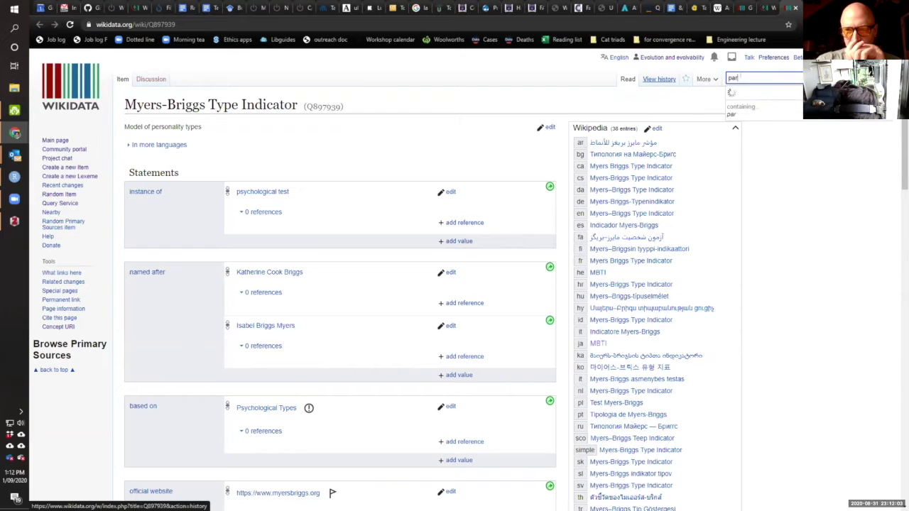
{"action": "type", "text": "acetemol"}
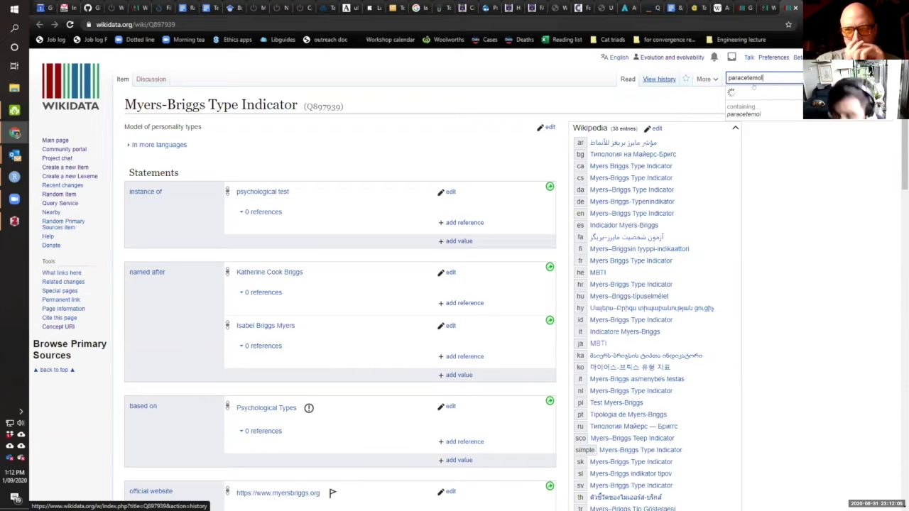
{"action": "double_click", "coordinate": [761, 78]}
{"action": "type", "text": "parace"}
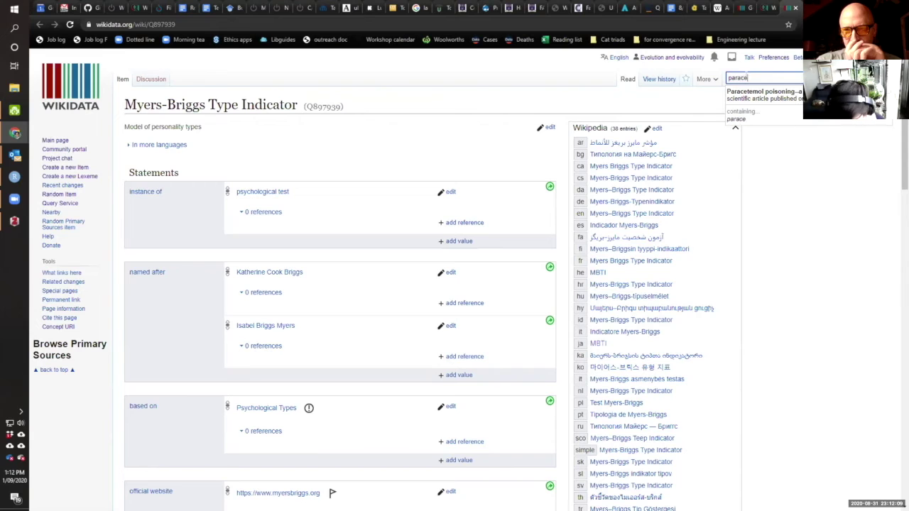
{"action": "type", "text": "tamol"}
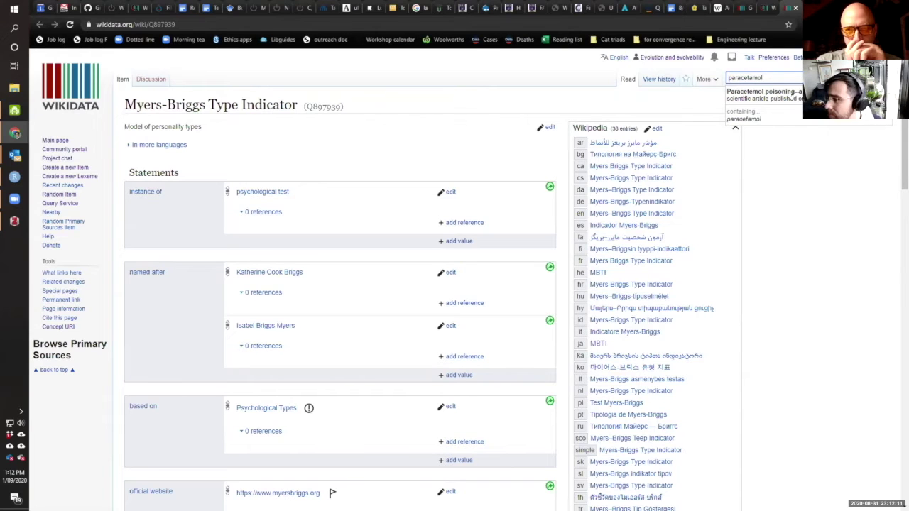
{"action": "left_click", "coordinate": [791, 96]}
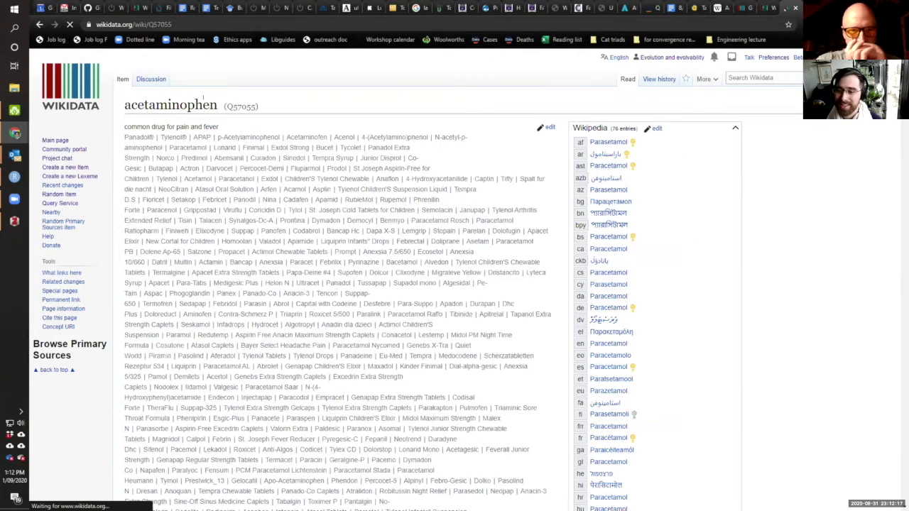
Step: Review the acetaminophen item's title, description and full list of aliases
{"action": "left_click_drag", "start_coordinate": [210, 105], "coordinate": [127, 108]}
{"action": "left_click_drag", "start_coordinate": [212, 126], "coordinate": [338, 311]}
{"action": "left_click", "coordinate": [120, 132]}
{"action": "scroll", "coordinate": [338, 309], "scroll_direction": "down", "scroll_amount": 3}
{"action": "left_click_drag", "start_coordinate": [419, 368], "coordinate": [425, 352]}
{"action": "scroll", "coordinate": [424, 356], "scroll_direction": "down", "scroll_amount": 5}
{"action": "left_click", "coordinate": [424, 353]}
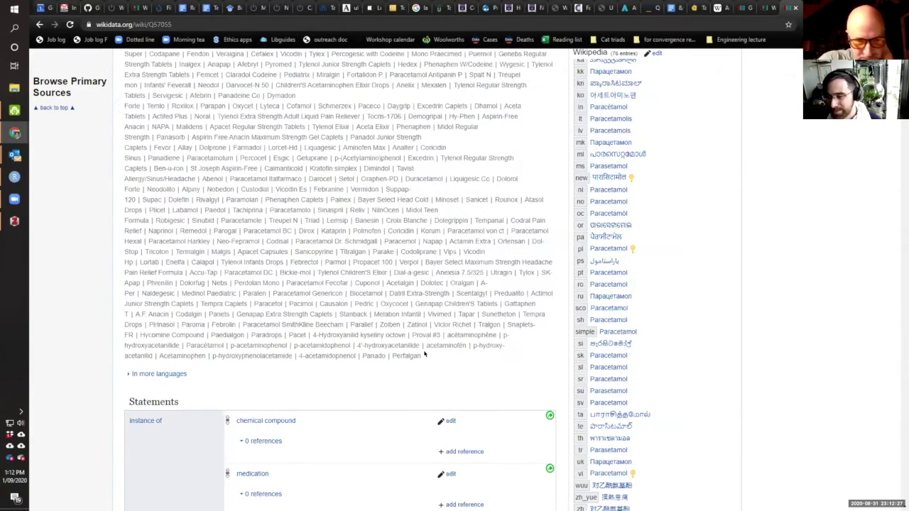
Step: Review the item's classification, part of and chemical structure statements, and the image's English media legend
{"action": "scroll", "coordinate": [238, 222], "scroll_direction": "down", "scroll_amount": 3}
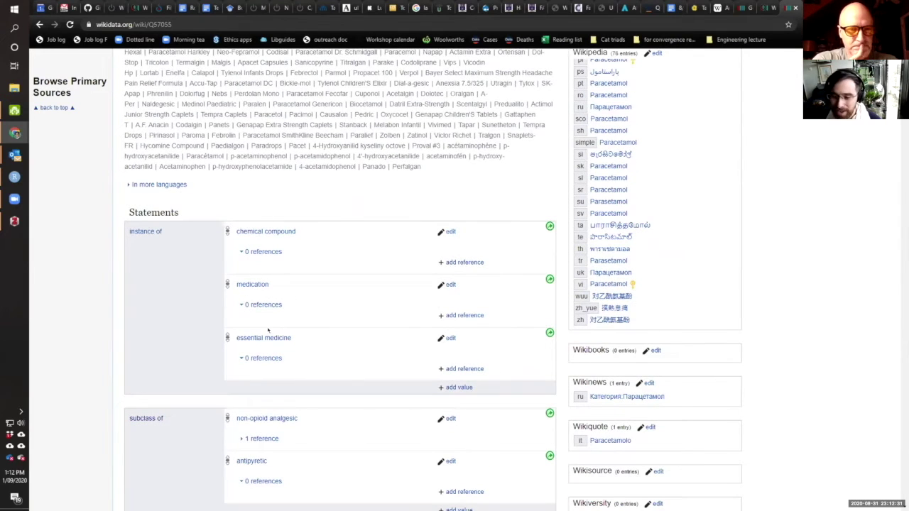
{"action": "scroll", "coordinate": [312, 255], "scroll_direction": "down", "scroll_amount": 3}
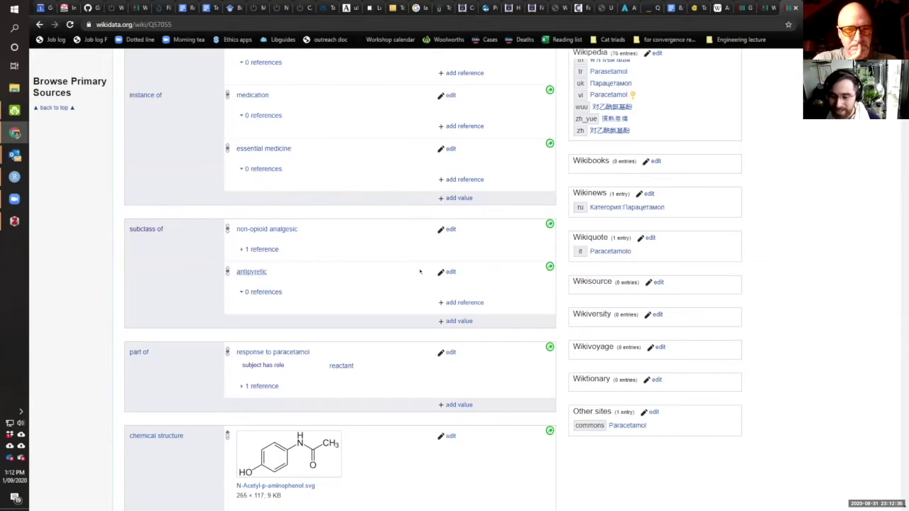
{"action": "scroll", "coordinate": [231, 204], "scroll_direction": "down", "scroll_amount": 2}
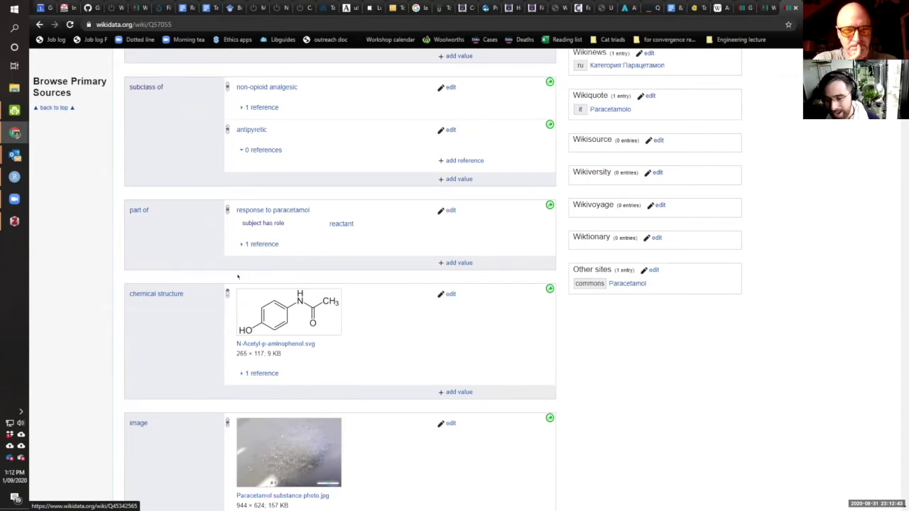
{"action": "scroll", "coordinate": [301, 263], "scroll_direction": "down", "scroll_amount": 3}
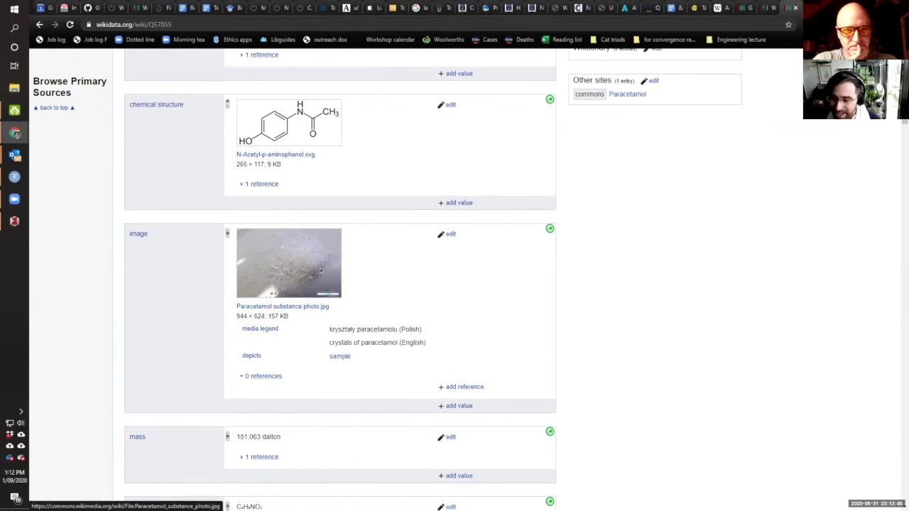
{"action": "scroll", "coordinate": [341, 277], "scroll_direction": "down", "scroll_amount": 2}
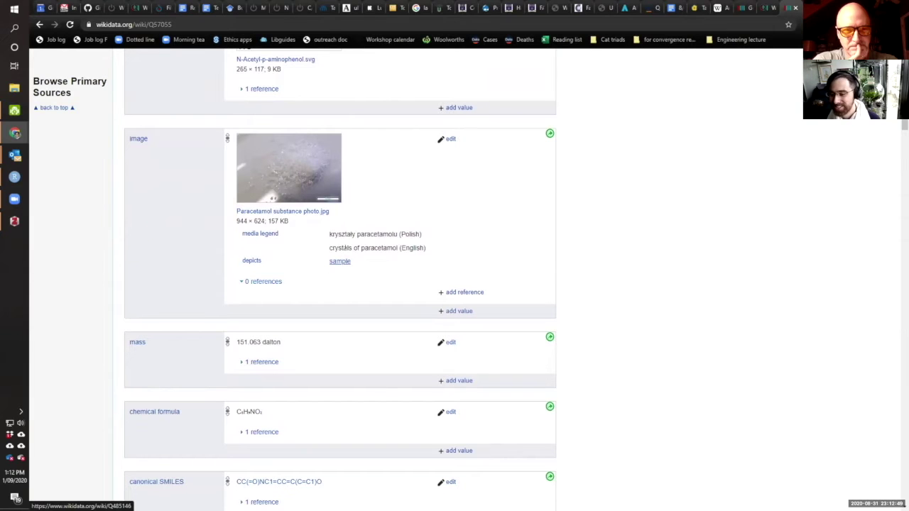
{"action": "left_click_drag", "start_coordinate": [343, 248], "coordinate": [395, 248]}
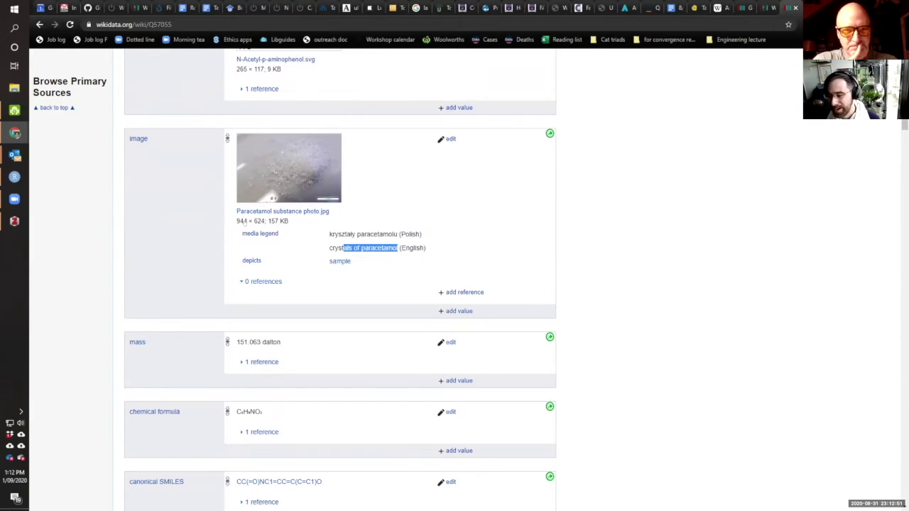
{"action": "scroll", "coordinate": [242, 221], "scroll_direction": "down", "scroll_amount": 2}
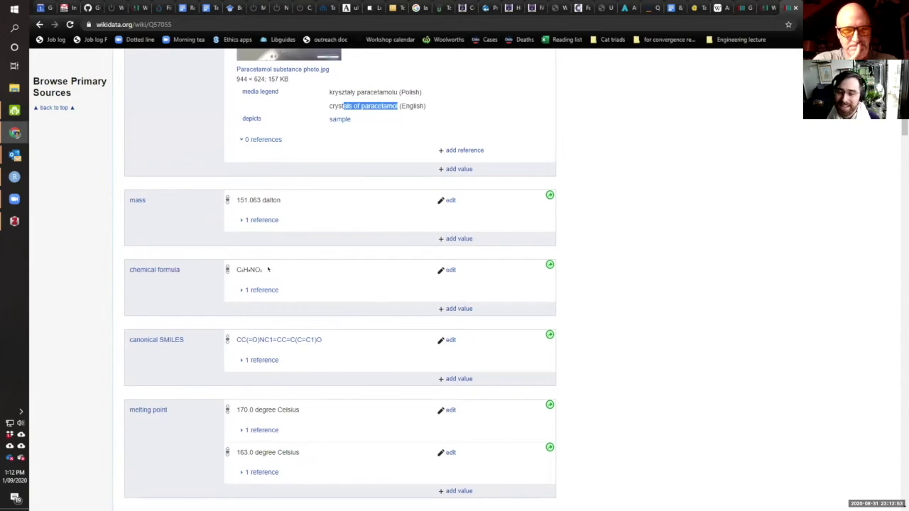
Step: Examine the item's mass, chemical formula and canonical SMILES statements
{"action": "left_click_drag", "start_coordinate": [237, 200], "coordinate": [280, 220]}
{"action": "left_click", "coordinate": [229, 290]}
{"action": "double_click", "coordinate": [249, 269]}
{"action": "scroll", "coordinate": [270, 200], "scroll_direction": "down", "scroll_amount": 2}
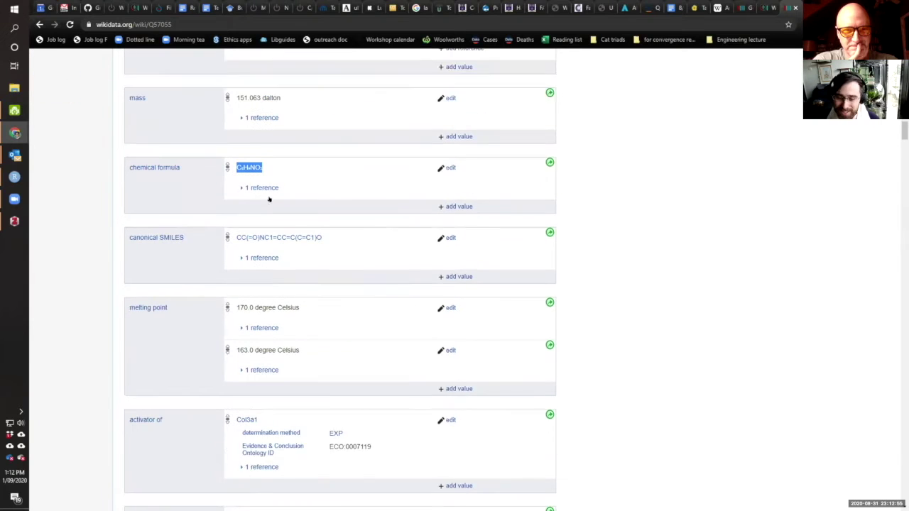
{"action": "scroll", "coordinate": [269, 200], "scroll_direction": "down", "scroll_amount": 1}
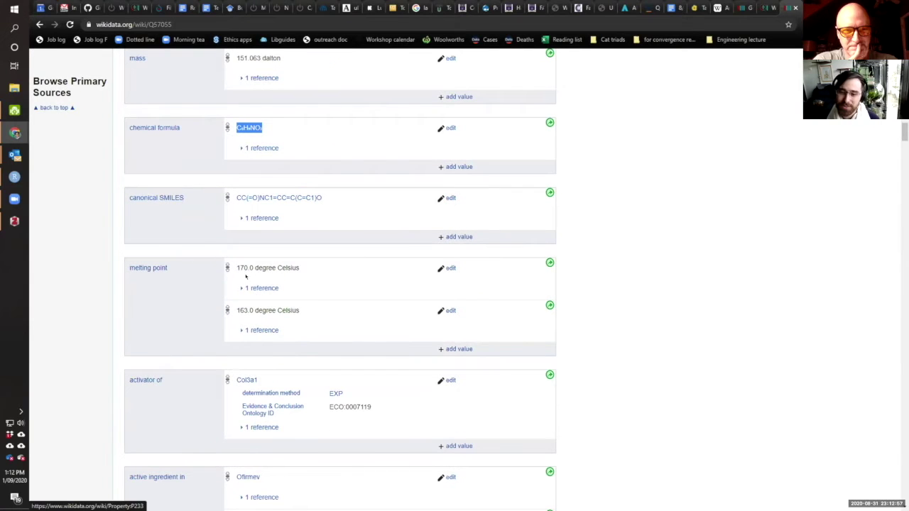
{"action": "scroll", "coordinate": [248, 270], "scroll_direction": "down", "scroll_amount": 2}
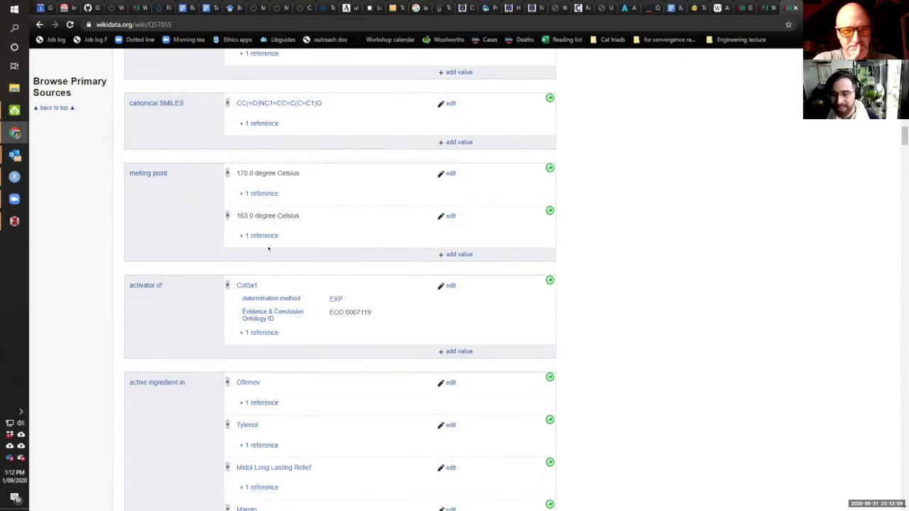
Step: Inspect the melting point statement and expand the references of both its values
{"action": "left_click_drag", "start_coordinate": [239, 173], "coordinate": [267, 173]}
{"action": "left_click", "coordinate": [234, 172]}
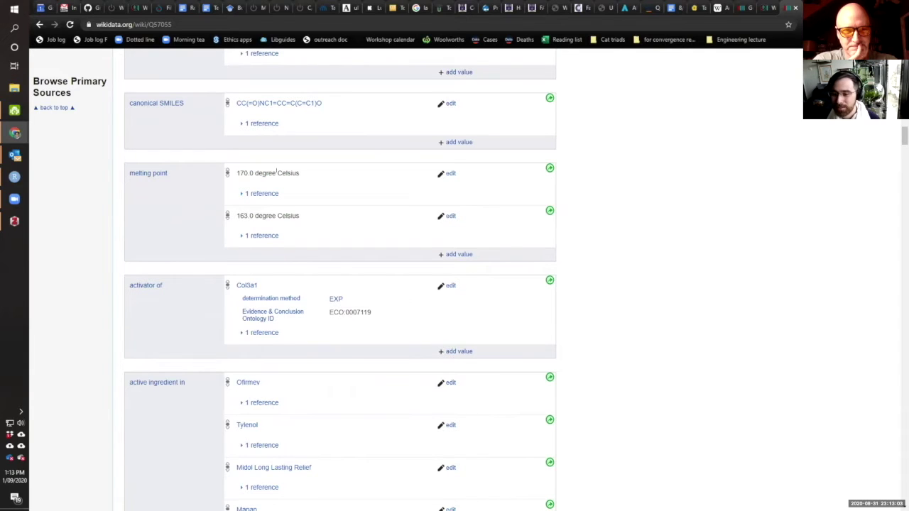
{"action": "left_click", "coordinate": [262, 194]}
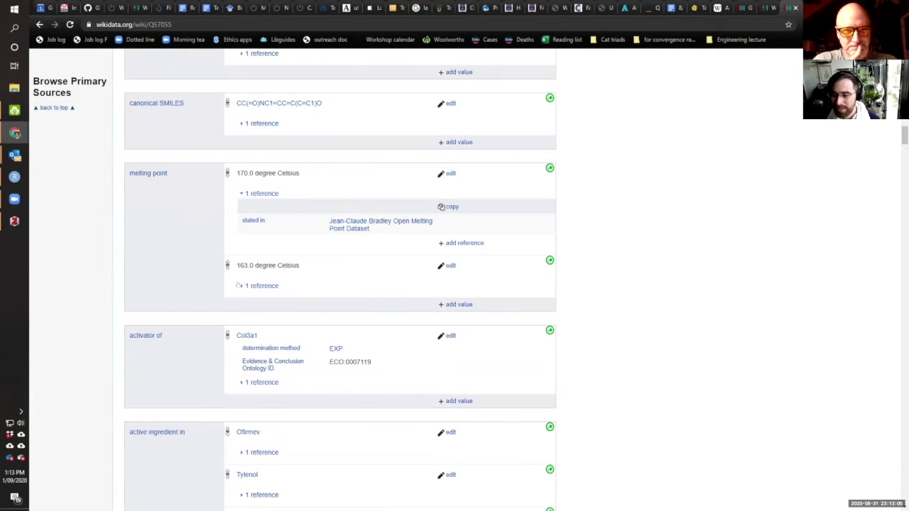
{"action": "left_click", "coordinate": [262, 286]}
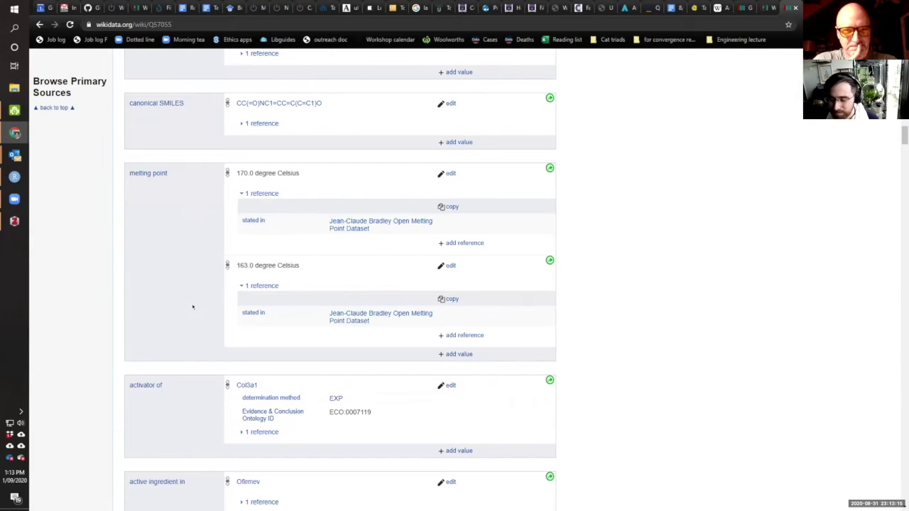
Step: Open the Col3a1 item listed under activator of, and return to the acetaminophen item
{"action": "scroll", "coordinate": [153, 293], "scroll_direction": "down", "scroll_amount": 2}
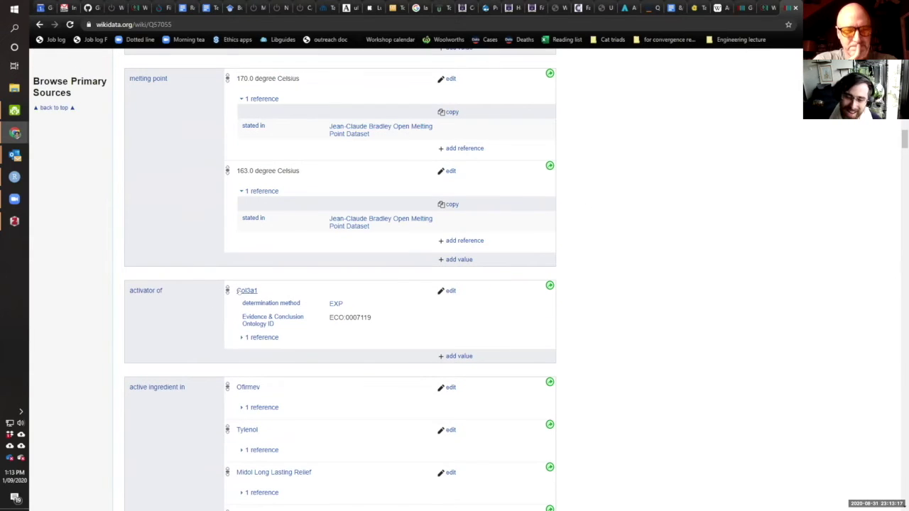
{"action": "left_click", "coordinate": [247, 291]}
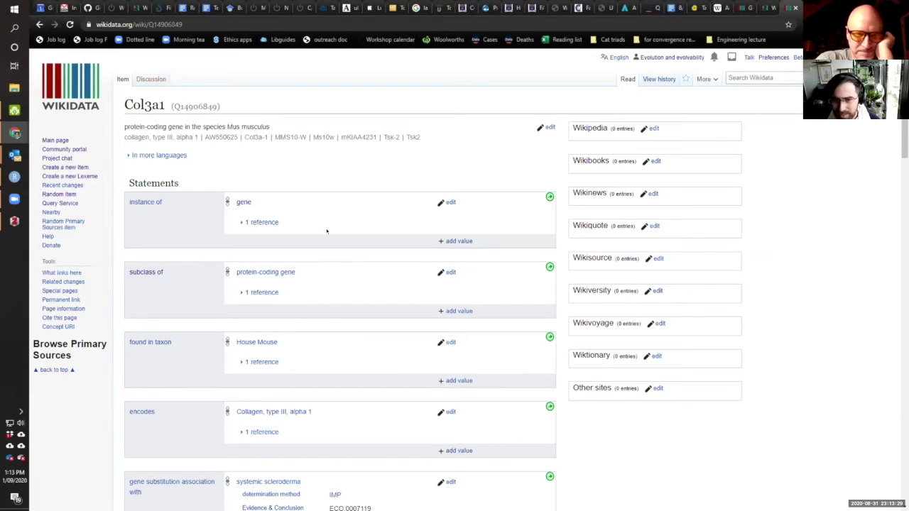
{"action": "key", "text": "alt+Left"}
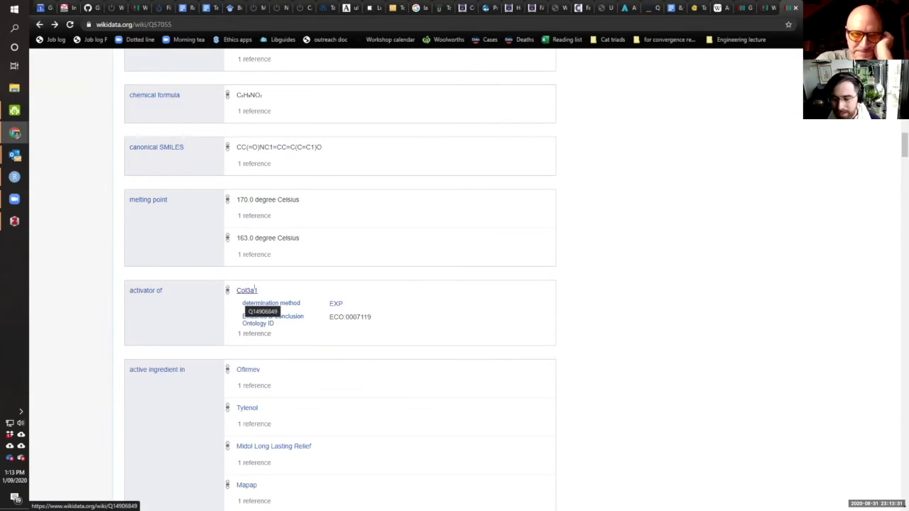
Step: Review the active ingredient in, medical condition treated and significant drug interaction statements
{"action": "scroll", "coordinate": [252, 299], "scroll_direction": "down", "scroll_amount": 1}
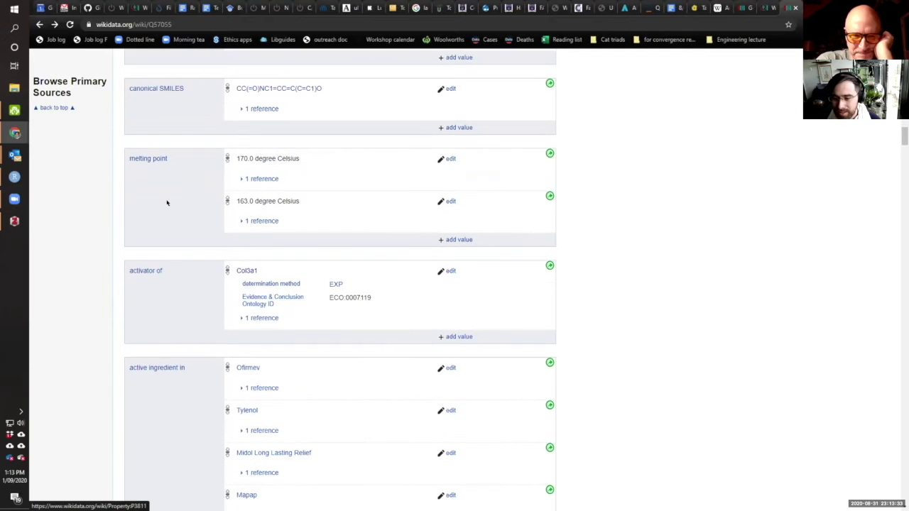
{"action": "scroll", "coordinate": [166, 201], "scroll_direction": "down", "scroll_amount": 2}
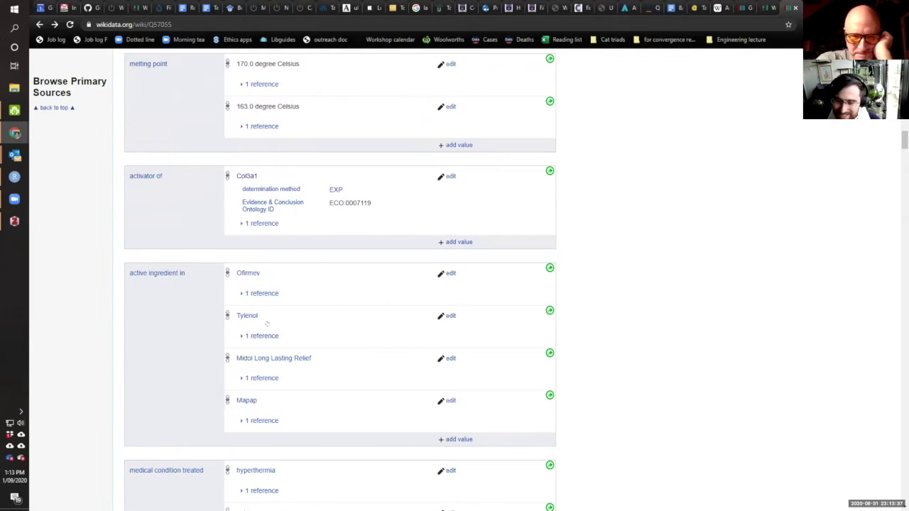
{"action": "scroll", "coordinate": [182, 292], "scroll_direction": "down", "scroll_amount": 3}
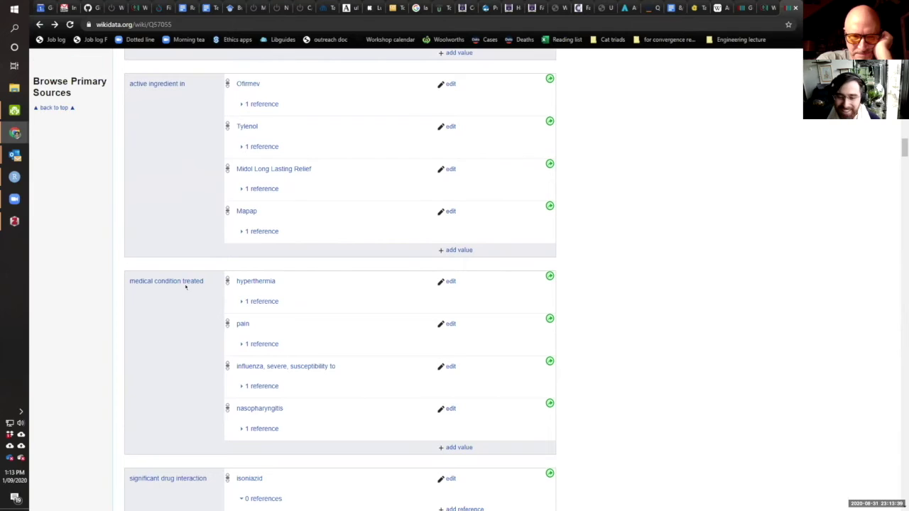
{"action": "scroll", "coordinate": [317, 320], "scroll_direction": "down", "scroll_amount": 1}
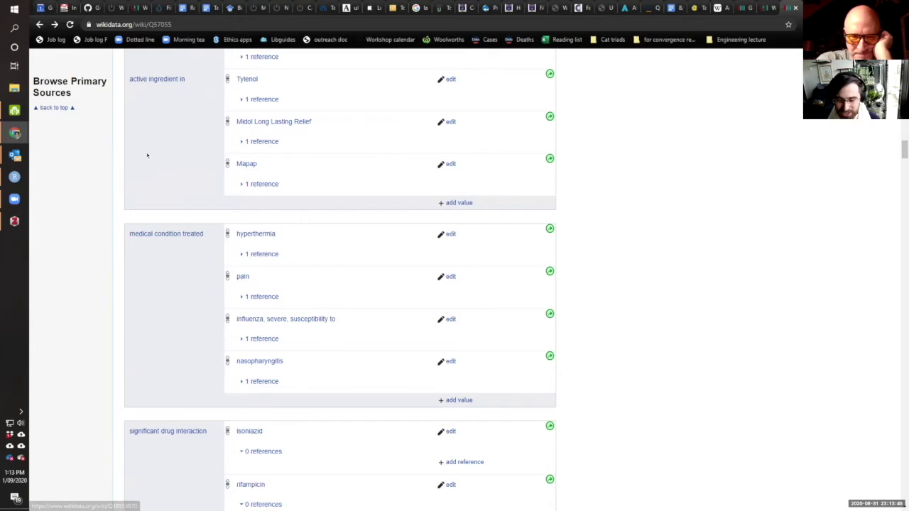
{"action": "scroll", "coordinate": [201, 140], "scroll_direction": "down", "scroll_amount": 4}
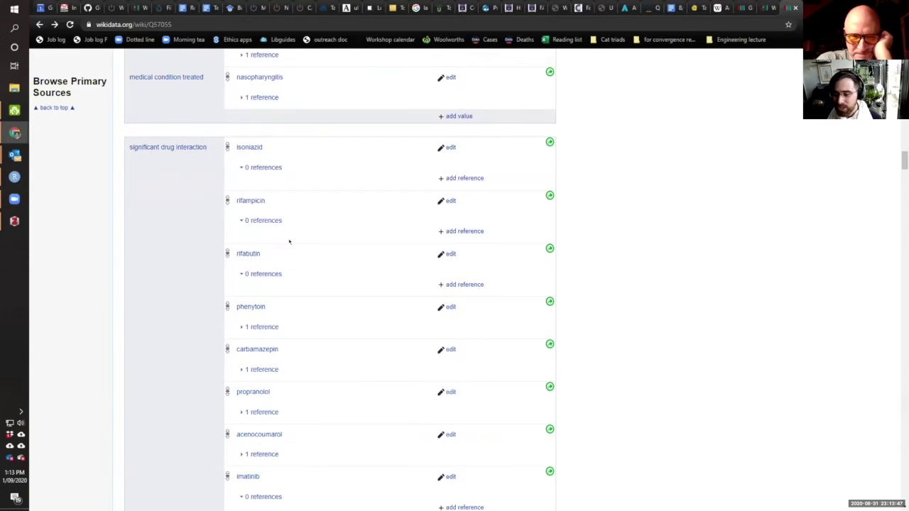
{"action": "scroll", "coordinate": [197, 168], "scroll_direction": "down", "scroll_amount": 1}
{"action": "scroll", "coordinate": [169, 95], "scroll_direction": "up", "scroll_amount": 1}
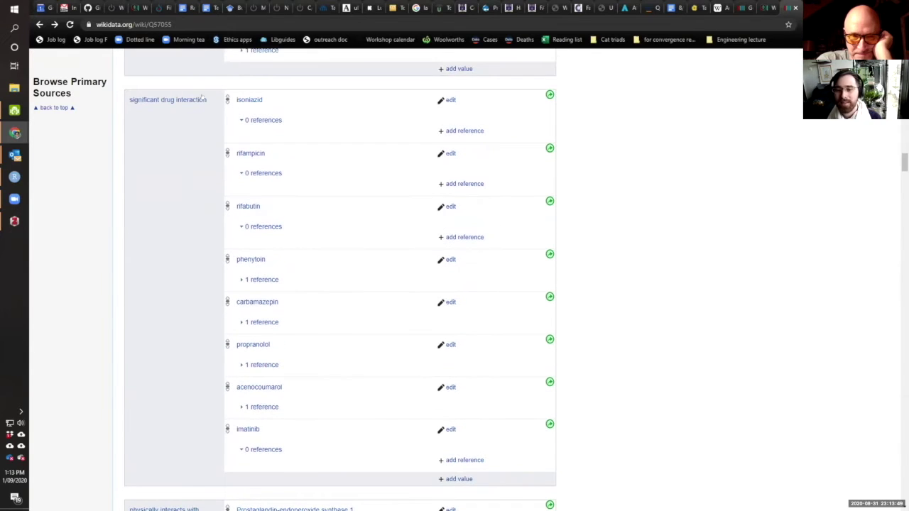
Step: Inspect the significant drug interaction statement, expanding the reference for phenytoin and highlighting isoniazid
{"action": "left_click_drag", "start_coordinate": [207, 99], "coordinate": [124, 103]}
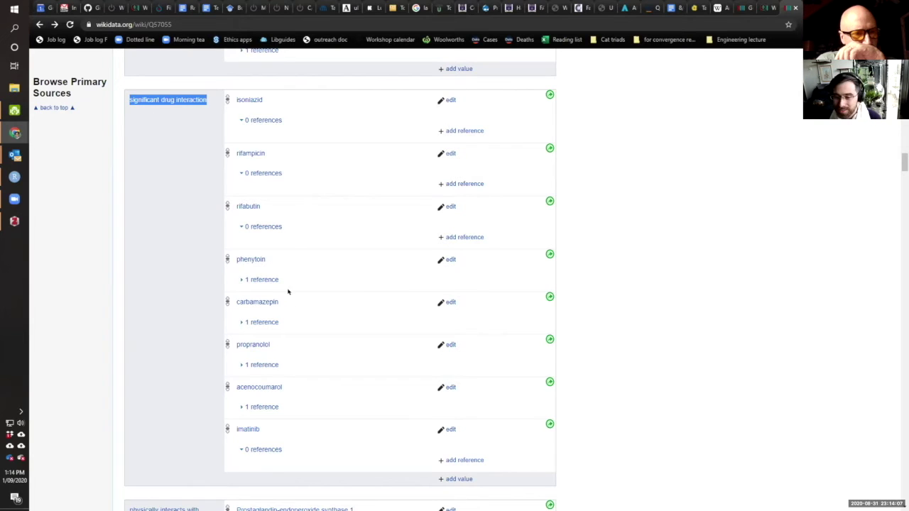
{"action": "left_click", "coordinate": [264, 280]}
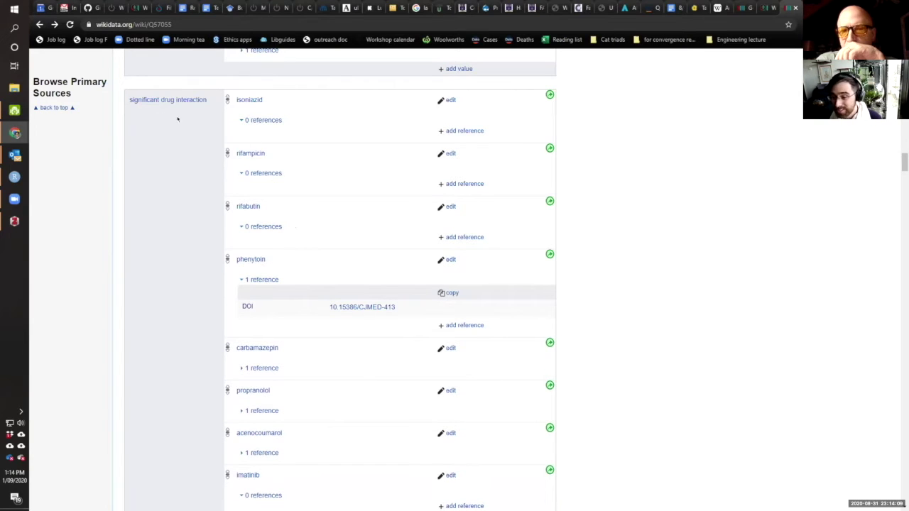
{"action": "left_click_drag", "start_coordinate": [228, 104], "coordinate": [178, 72]}
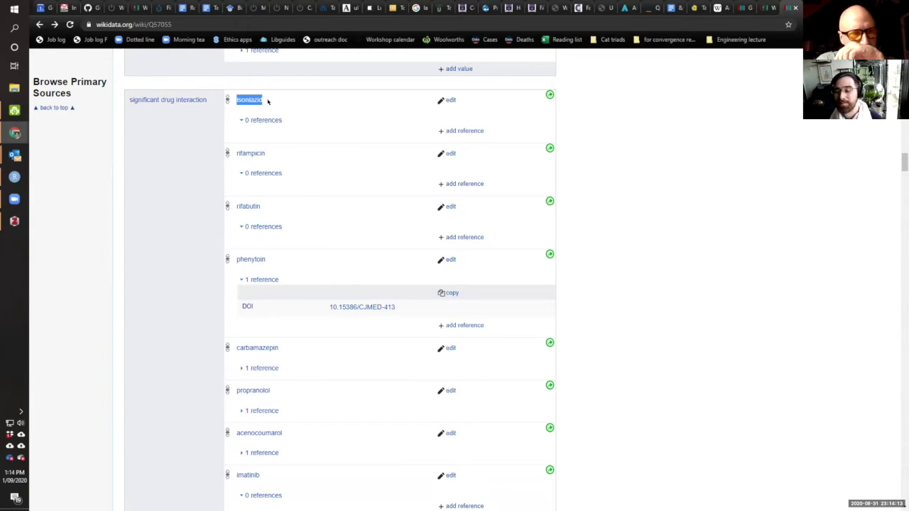
{"action": "left_click", "coordinate": [236, 104]}
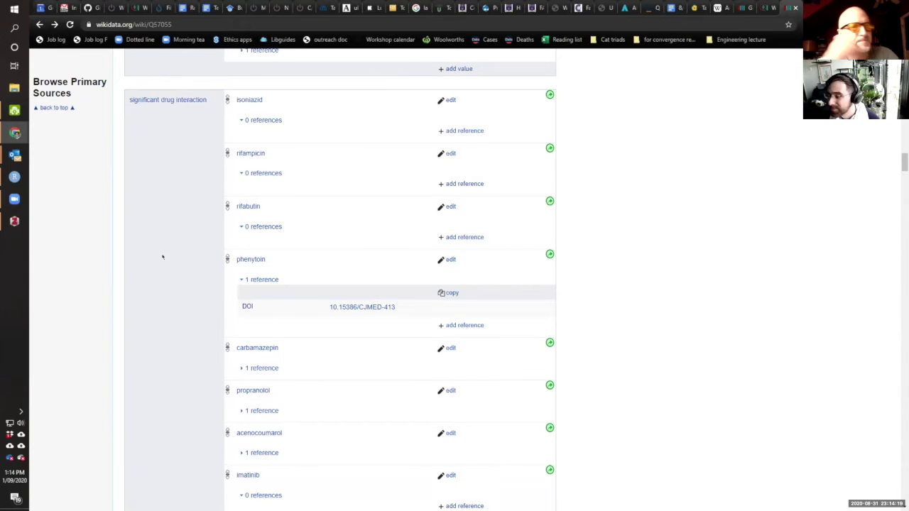
Step: Review the acetaminophen statements for physical interactions, route of administration, legal status, pregnancy category and subject role
{"action": "scroll", "coordinate": [165, 263], "scroll_direction": "down", "scroll_amount": 4}
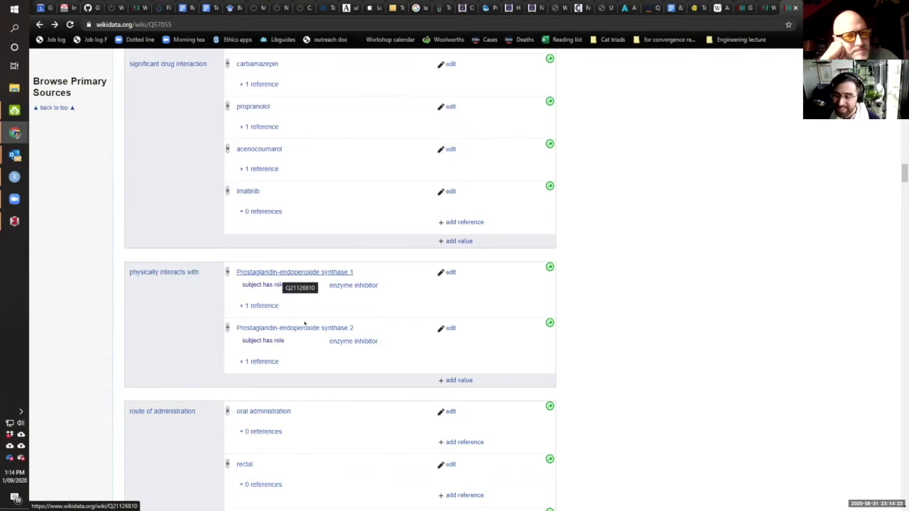
{"action": "scroll", "coordinate": [298, 126], "scroll_direction": "down", "scroll_amount": 4}
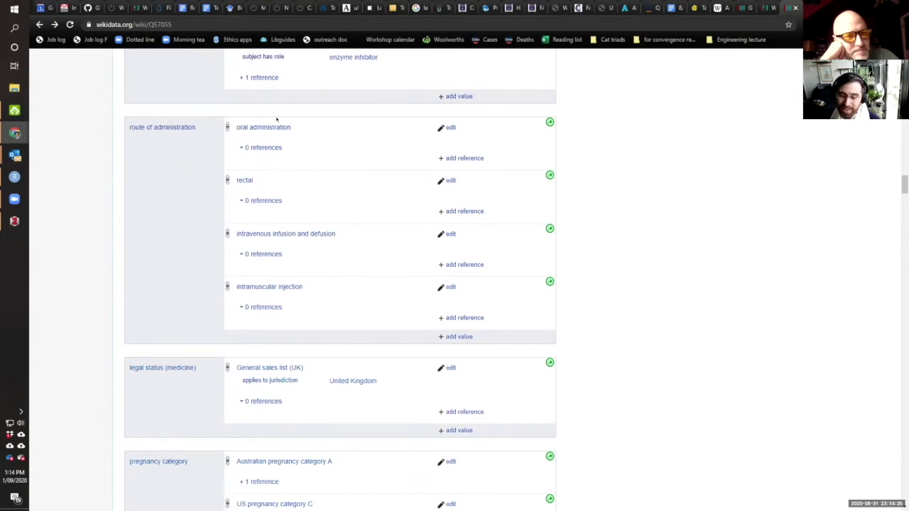
{"action": "right_click", "coordinate": [247, 181]}
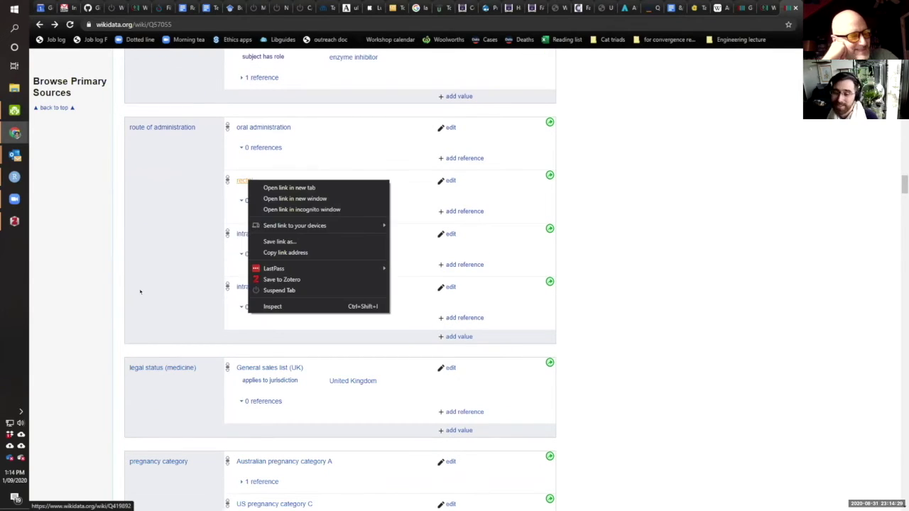
{"action": "left_click", "coordinate": [140, 336]}
{"action": "scroll", "coordinate": [140, 292], "scroll_direction": "down", "scroll_amount": 1}
{"action": "scroll", "coordinate": [140, 292], "scroll_direction": "down", "scroll_amount": 6}
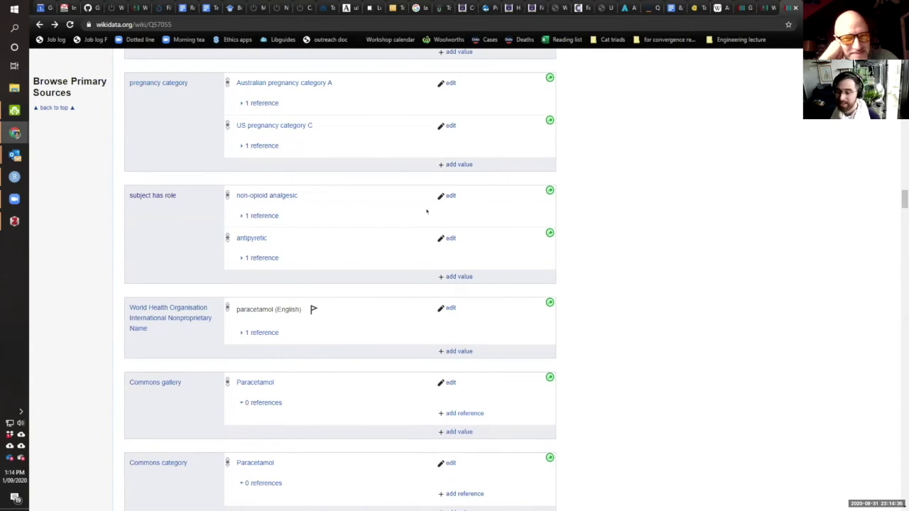
Step: Review the item's Commons and category statements and its external identifiers down to the medical database IDs
{"action": "scroll", "coordinate": [384, 235], "scroll_direction": "down", "scroll_amount": 1}
{"action": "scroll", "coordinate": [329, 261], "scroll_direction": "down", "scroll_amount": 3}
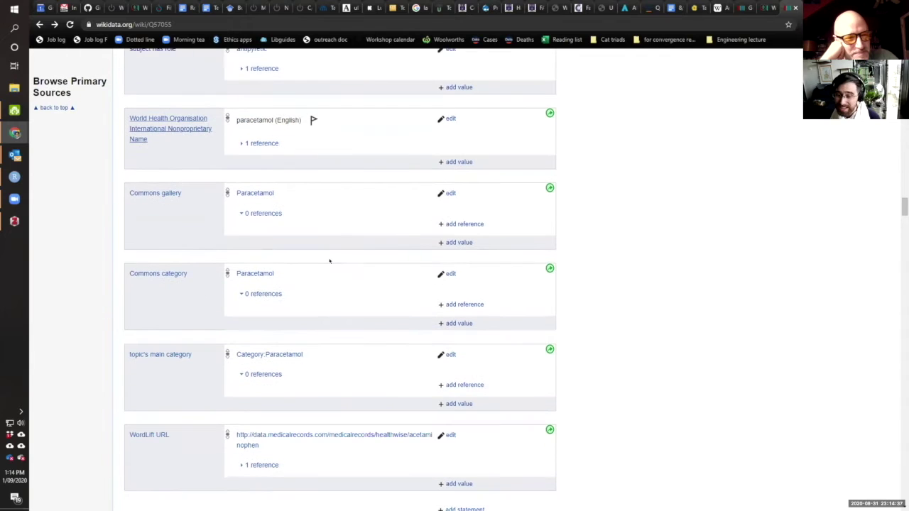
{"action": "scroll", "coordinate": [343, 201], "scroll_direction": "up", "scroll_amount": 1}
{"action": "scroll", "coordinate": [329, 199], "scroll_direction": "down", "scroll_amount": 7}
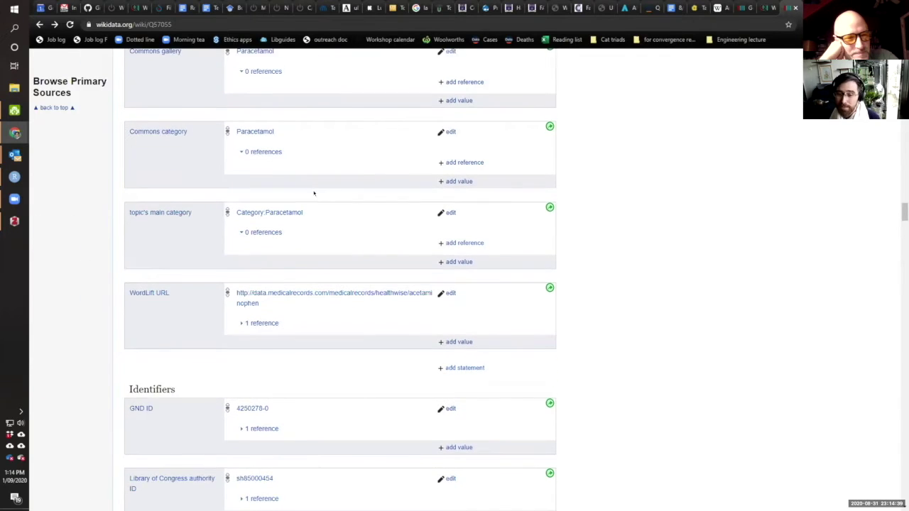
{"action": "scroll", "coordinate": [305, 223], "scroll_direction": "down", "scroll_amount": 1}
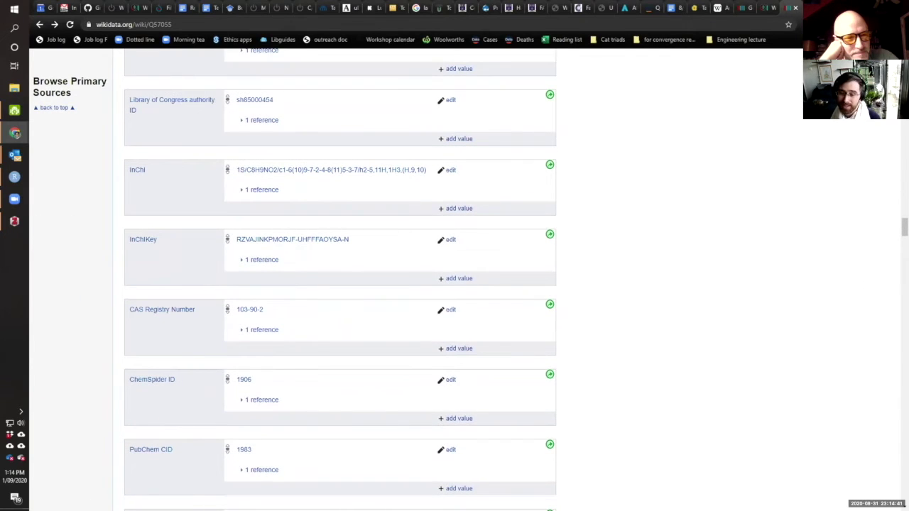
{"action": "scroll", "coordinate": [340, 280], "scroll_direction": "down", "scroll_amount": 7}
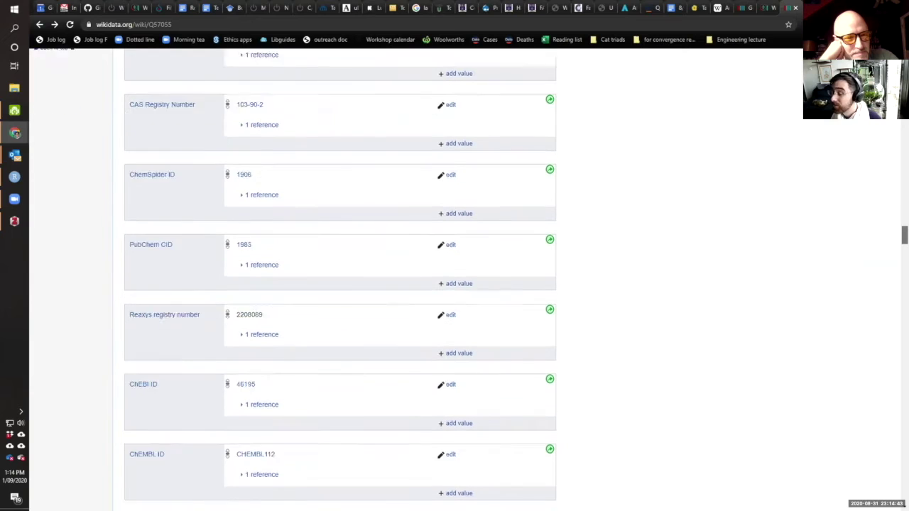
{"action": "scroll", "coordinate": [404, 194], "scroll_direction": "down", "scroll_amount": 12}
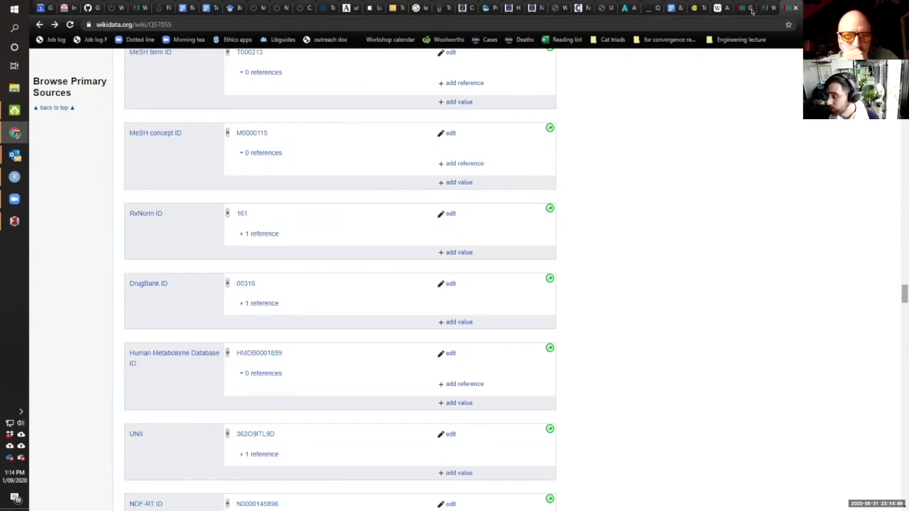
Step: Return to the top of the acetaminophen item and open its revision history
{"action": "left_click_drag", "start_coordinate": [905, 294], "coordinate": [905, 56]}
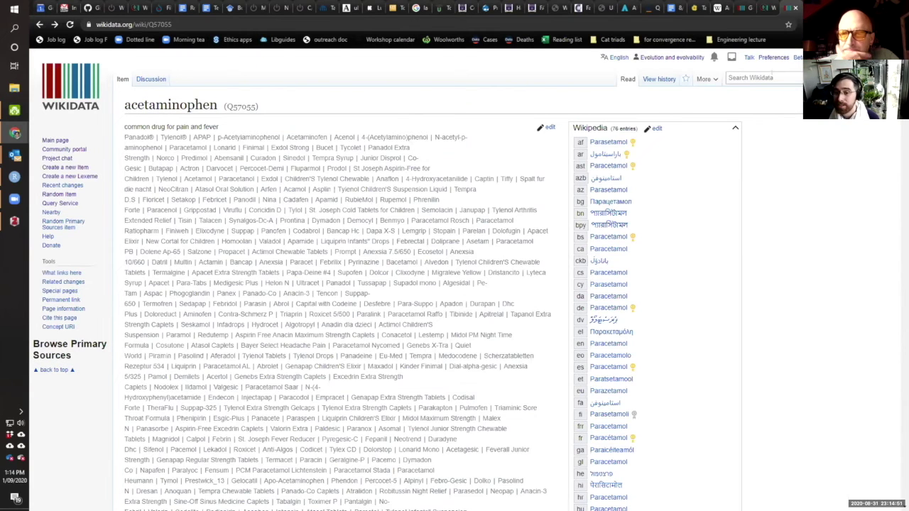
{"action": "double_click", "coordinate": [170, 105]}
{"action": "left_click", "coordinate": [753, 77]}
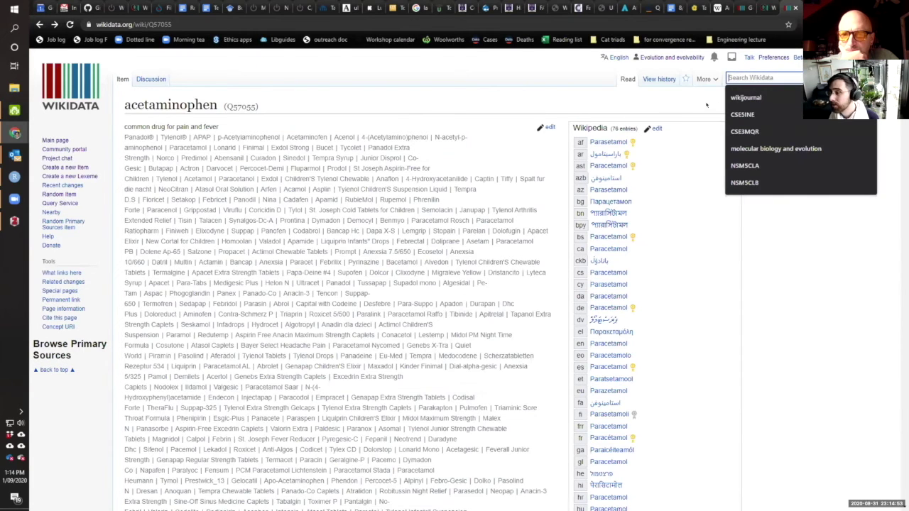
{"action": "left_click", "coordinate": [784, 279]}
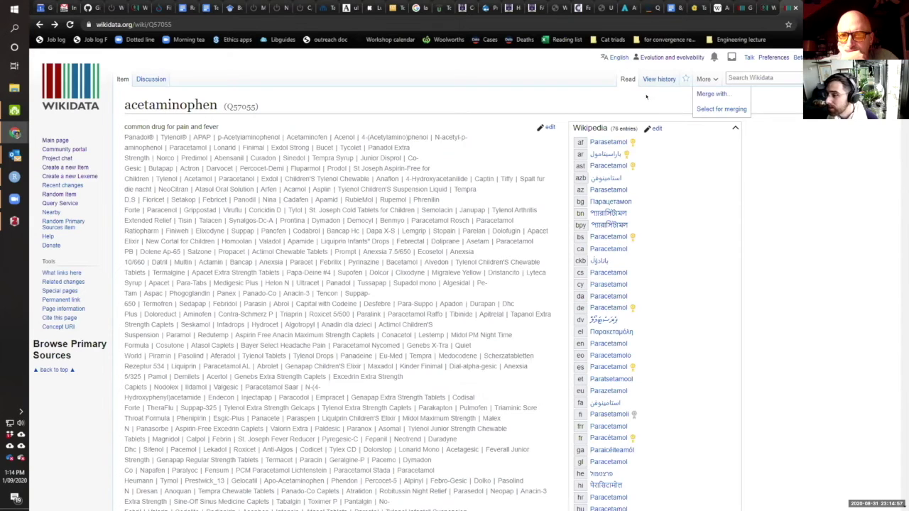
{"action": "left_click", "coordinate": [660, 79]}
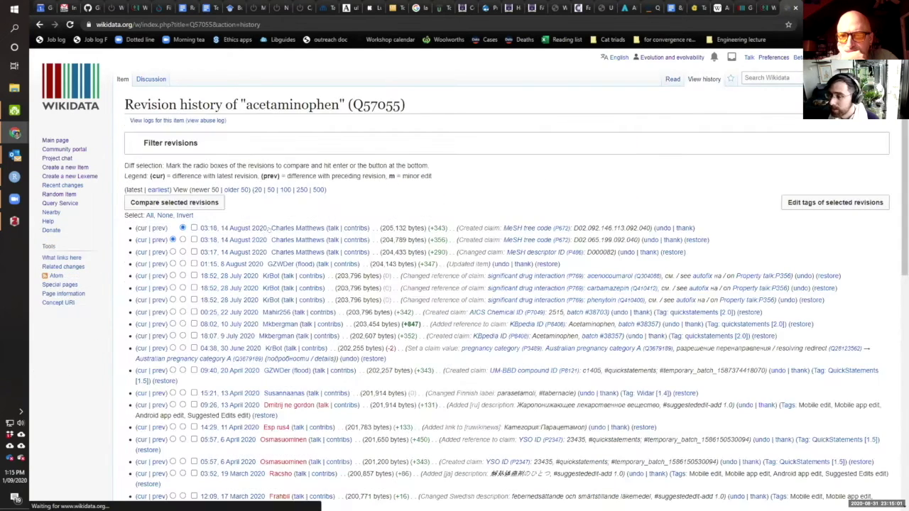
Step: Examine the acetaminophen revision history for who edited the item, what was changed and which tools were used
{"action": "scroll", "coordinate": [308, 238], "scroll_direction": "down", "scroll_amount": 2}
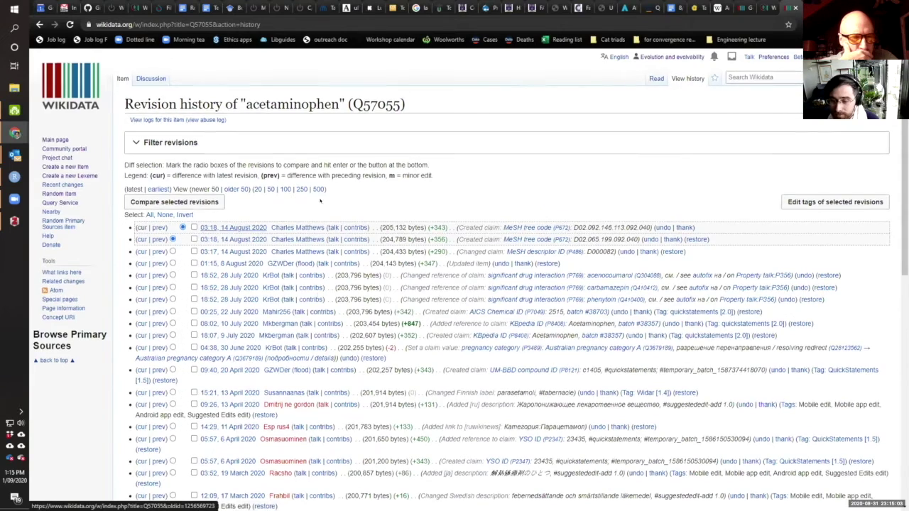
{"action": "scroll", "coordinate": [308, 239], "scroll_direction": "down", "scroll_amount": 8}
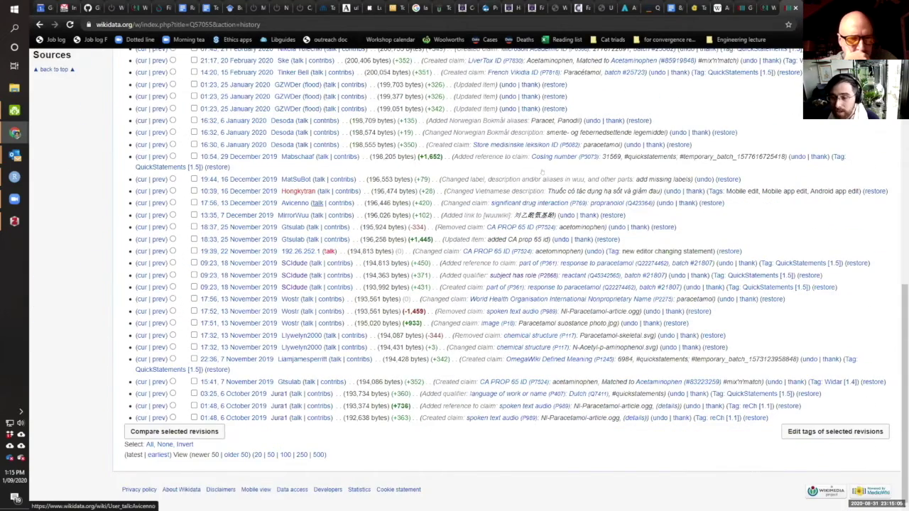
{"action": "scroll", "coordinate": [545, 175], "scroll_direction": "up", "scroll_amount": 9}
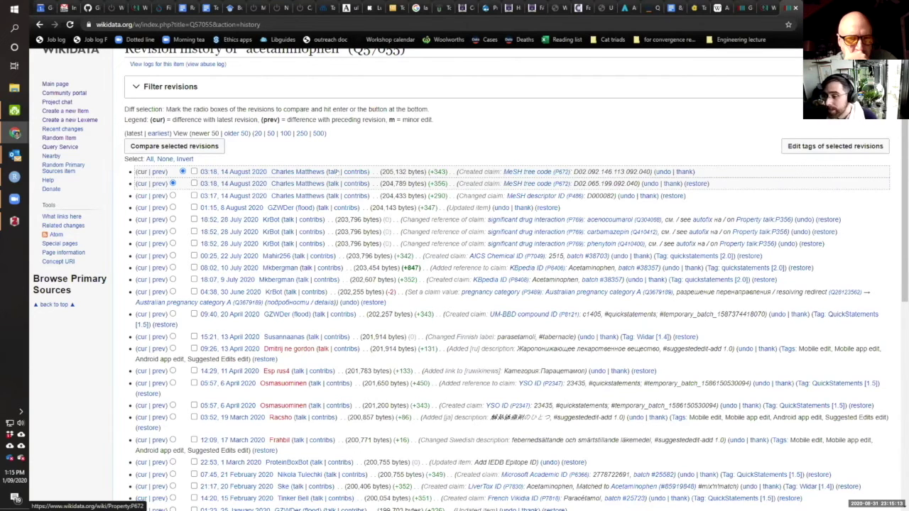
{"action": "scroll", "coordinate": [291, 267], "scroll_direction": "down", "scroll_amount": 6}
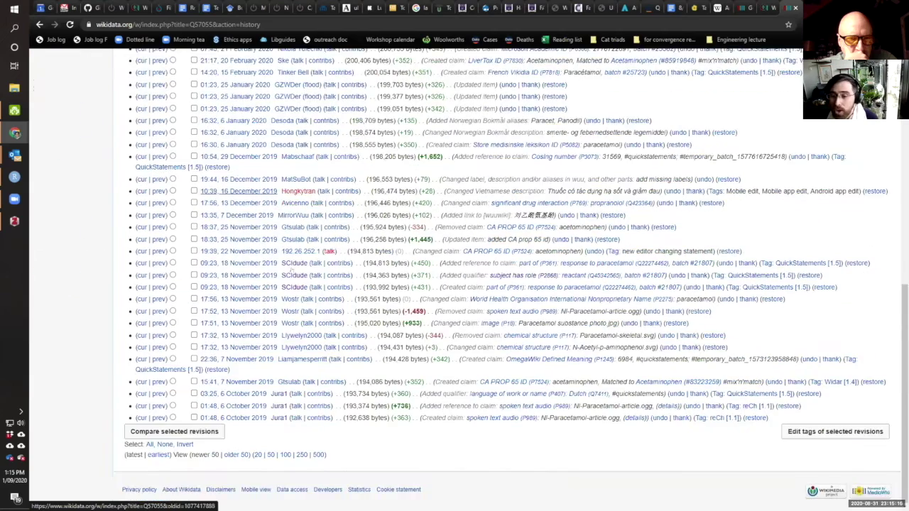
{"action": "scroll", "coordinate": [290, 270], "scroll_direction": "up", "scroll_amount": 3}
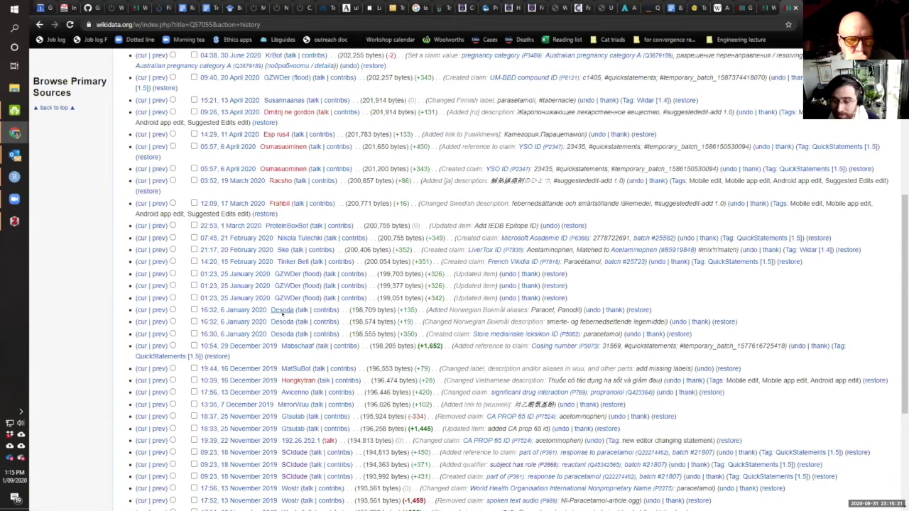
{"action": "scroll", "coordinate": [283, 313], "scroll_direction": "down", "scroll_amount": 2}
{"action": "scroll", "coordinate": [281, 312], "scroll_direction": "down", "scroll_amount": 1}
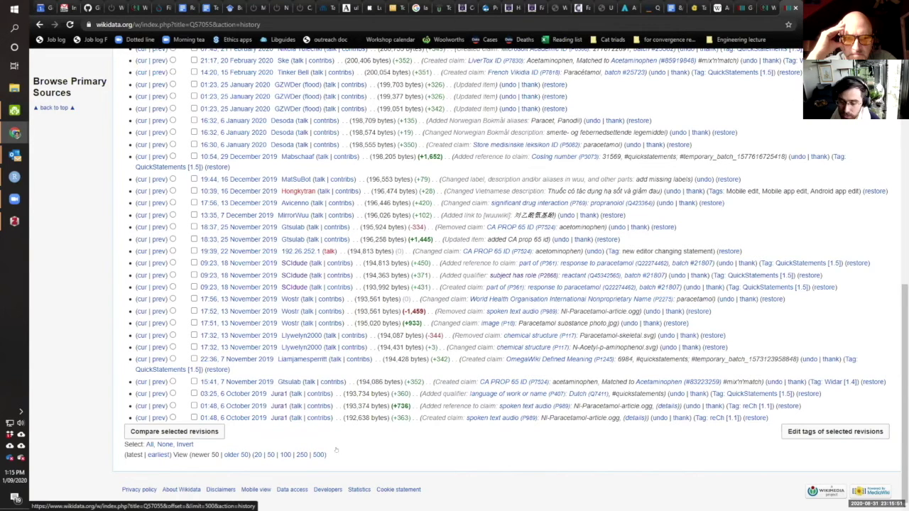
{"action": "scroll", "coordinate": [497, 284], "scroll_direction": "up", "scroll_amount": 7}
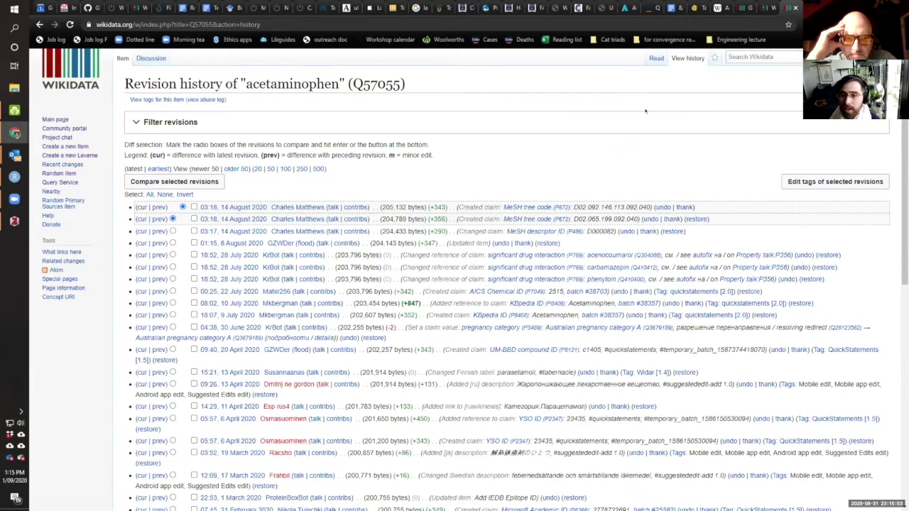
{"action": "scroll", "coordinate": [645, 111], "scroll_direction": "up", "scroll_amount": 1}
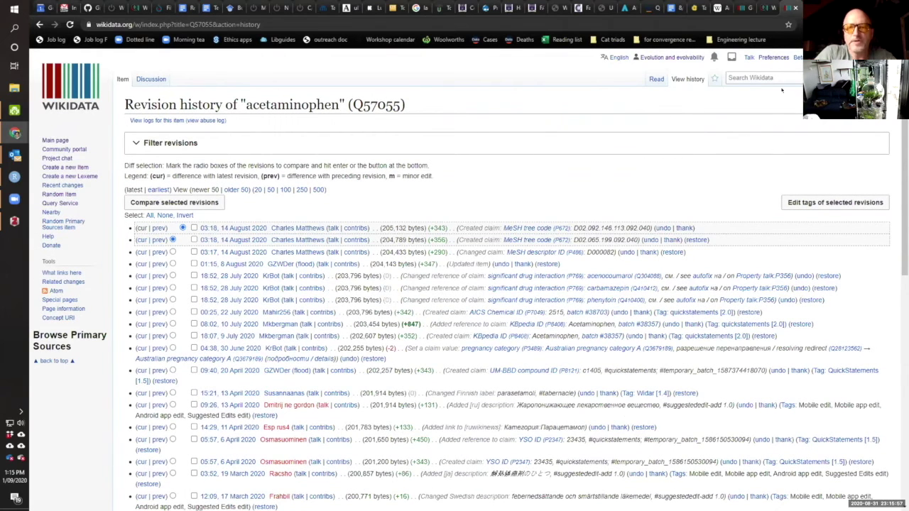
Step: Search Wikidata for "loxalate"
{"action": "left_click", "coordinate": [746, 78]}
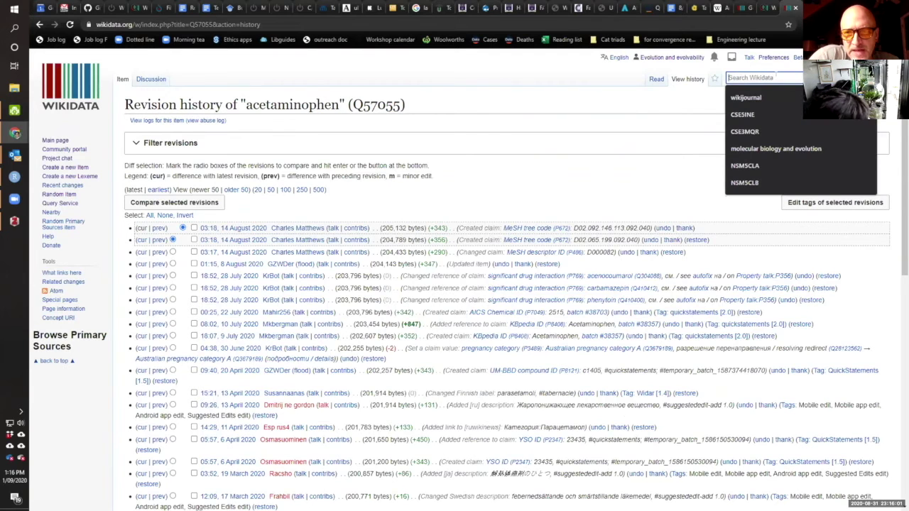
{"action": "type", "text": "loxalate"}
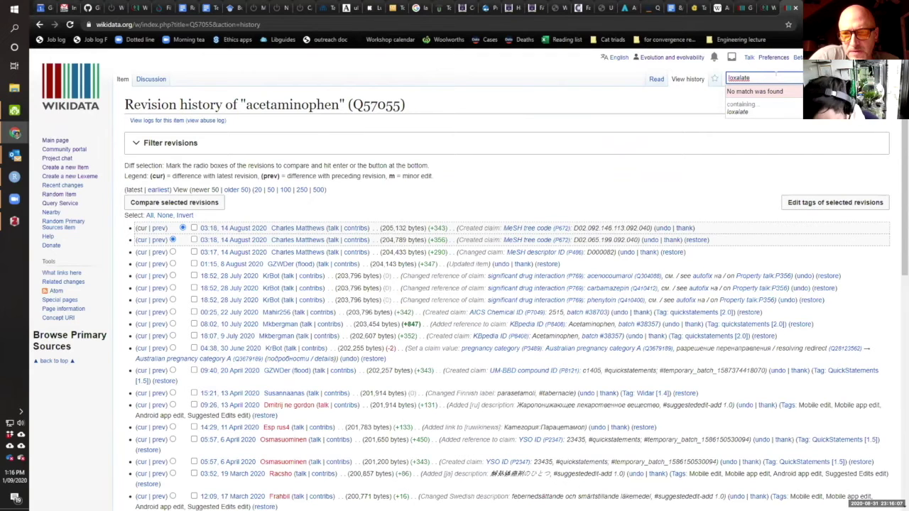
Step: Search Wikidata for Lexapro, opening the pharmaceutical product item in a separate tab and the escitalopram item in the current one
{"action": "double_click", "coordinate": [776, 77]}
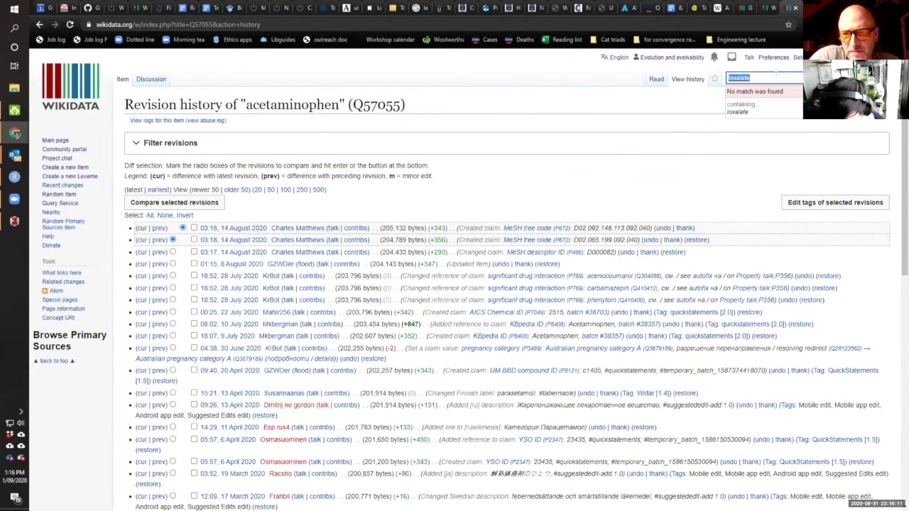
{"action": "type", "text": "lex"}
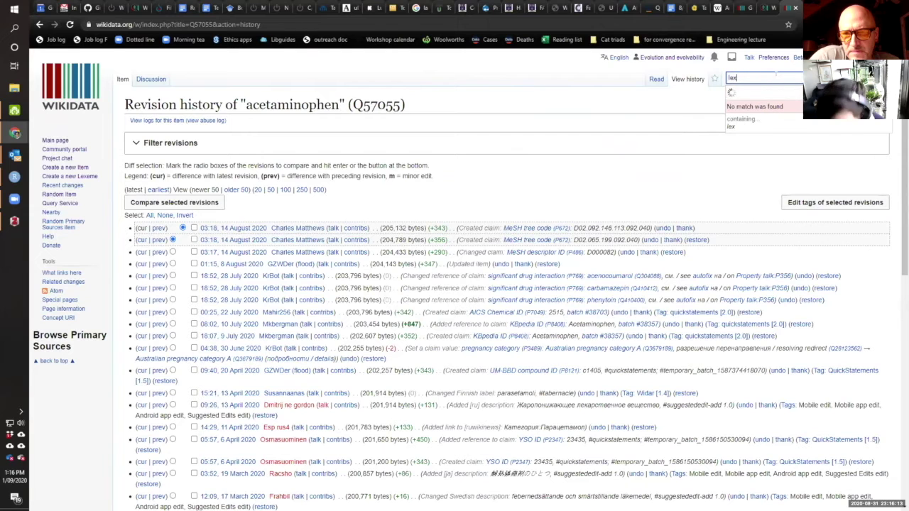
{"action": "type", "text": "apro"}
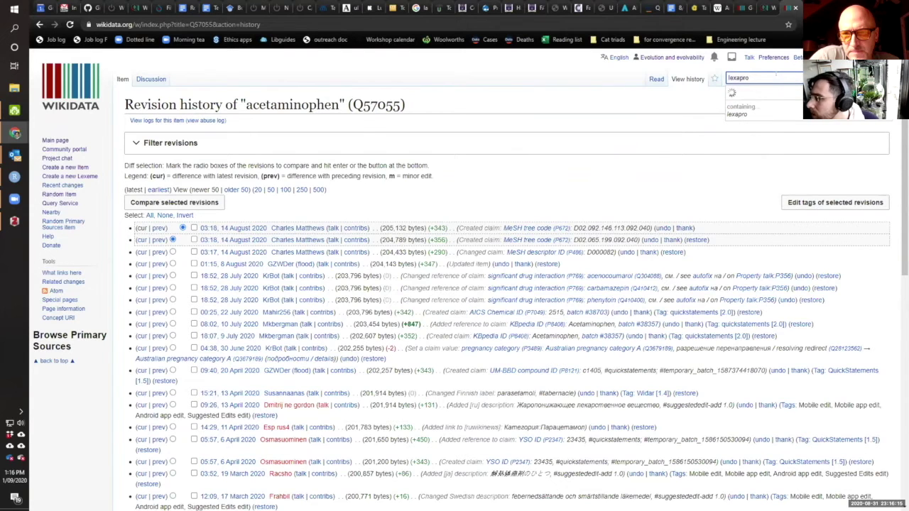
{"action": "key", "text": "Down"}
{"action": "key", "text": "Return"}
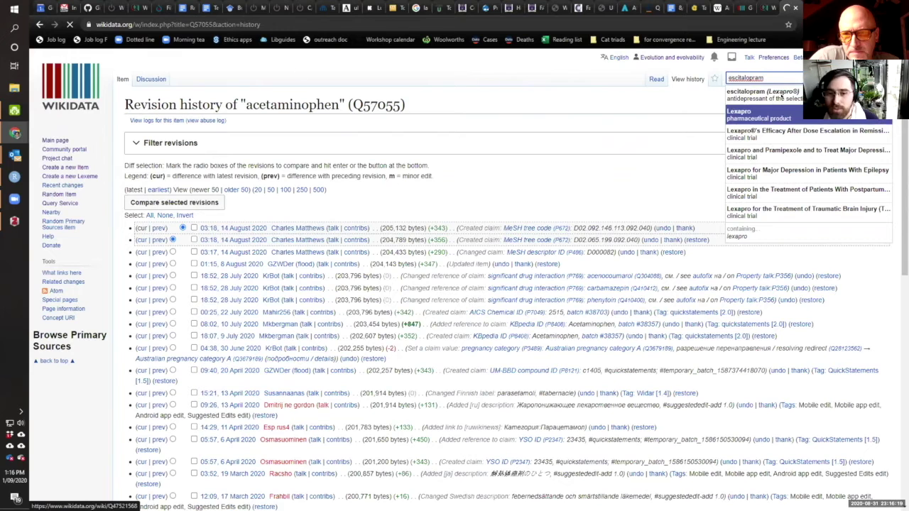
{"action": "key", "text": "alt+Left"}
{"action": "type", "text": "l"}
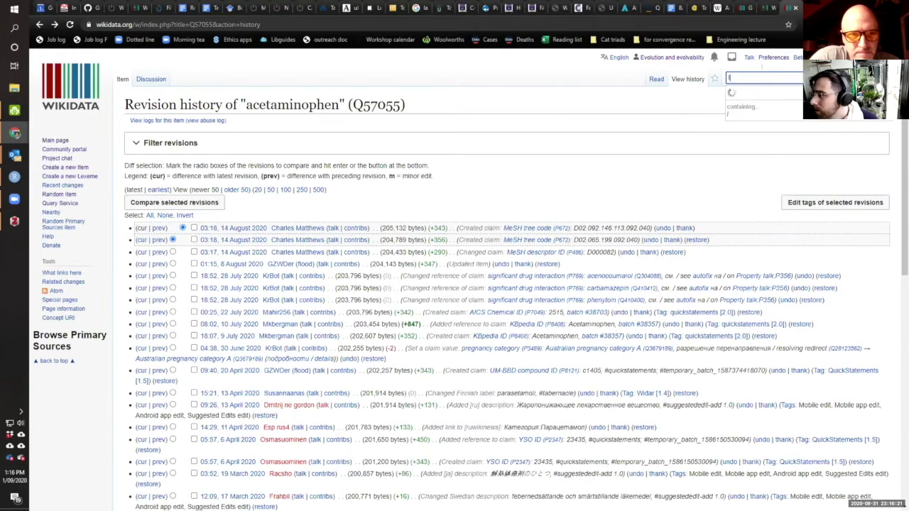
{"action": "type", "text": "exapr"}
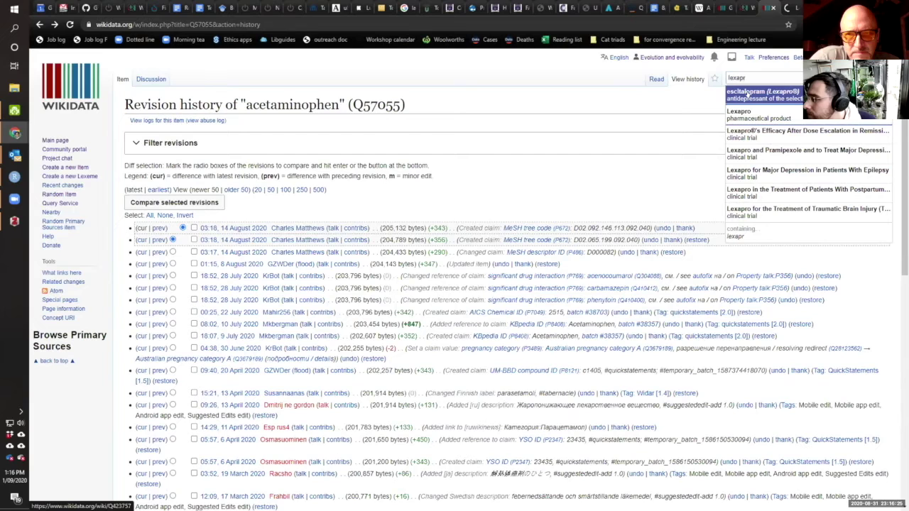
{"action": "left_click", "coordinate": [746, 93]}
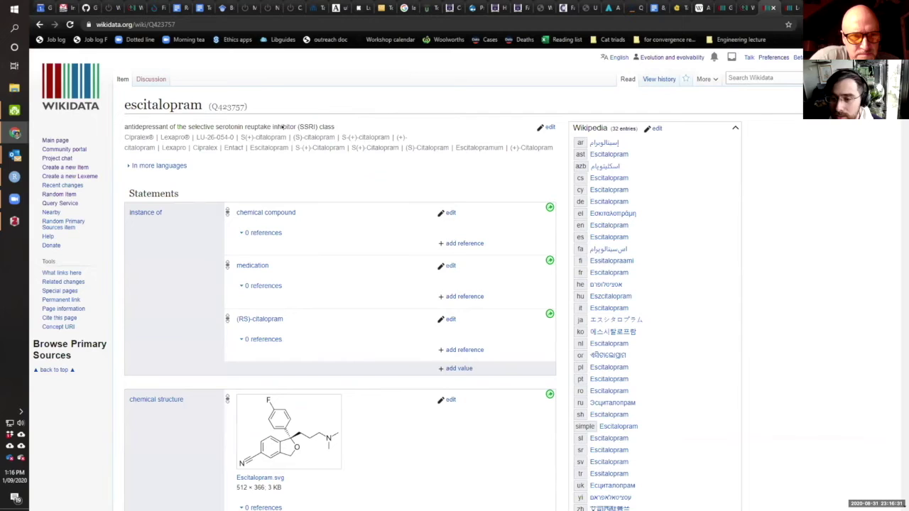
Step: Switch to the Lexapro product item and review its statements and identifiers
{"action": "key", "text": "ctrl+Tab"}
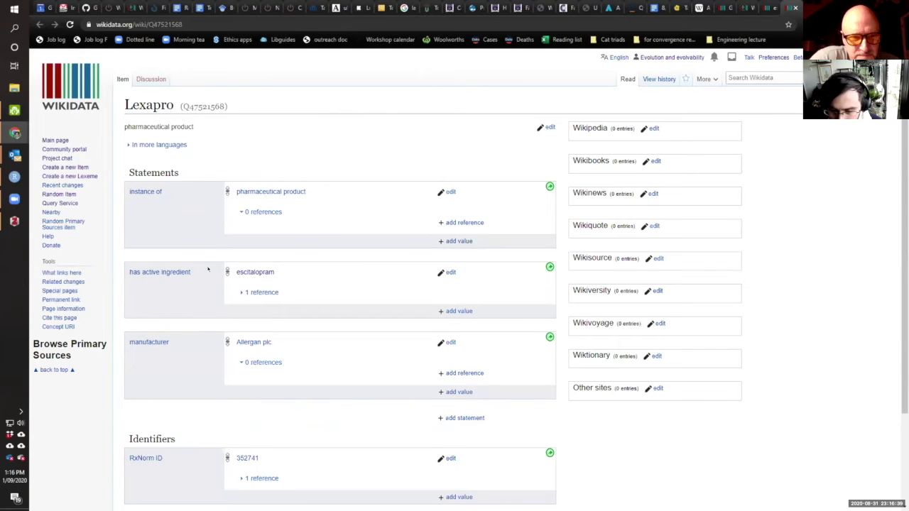
{"action": "scroll", "coordinate": [206, 263], "scroll_direction": "down", "scroll_amount": 2}
{"action": "scroll", "coordinate": [171, 139], "scroll_direction": "up", "scroll_amount": 2}
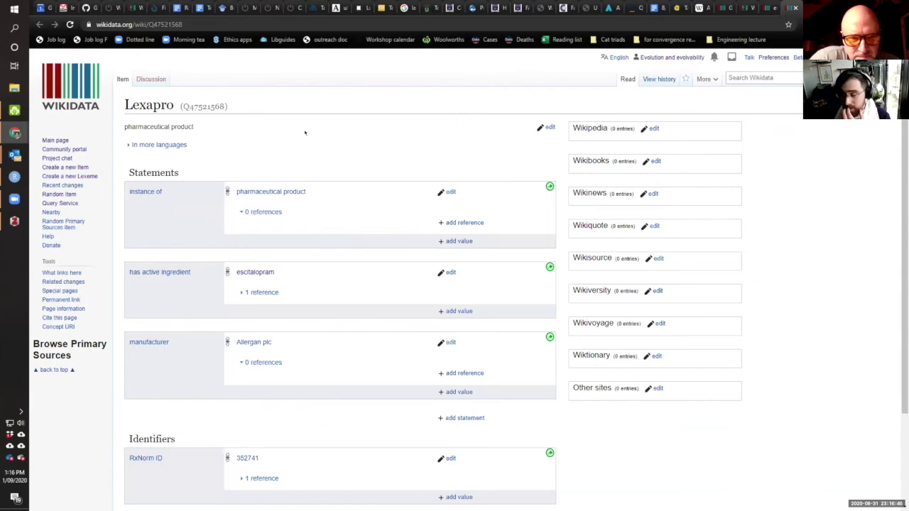
{"action": "scroll", "coordinate": [262, 286], "scroll_direction": "down", "scroll_amount": 1}
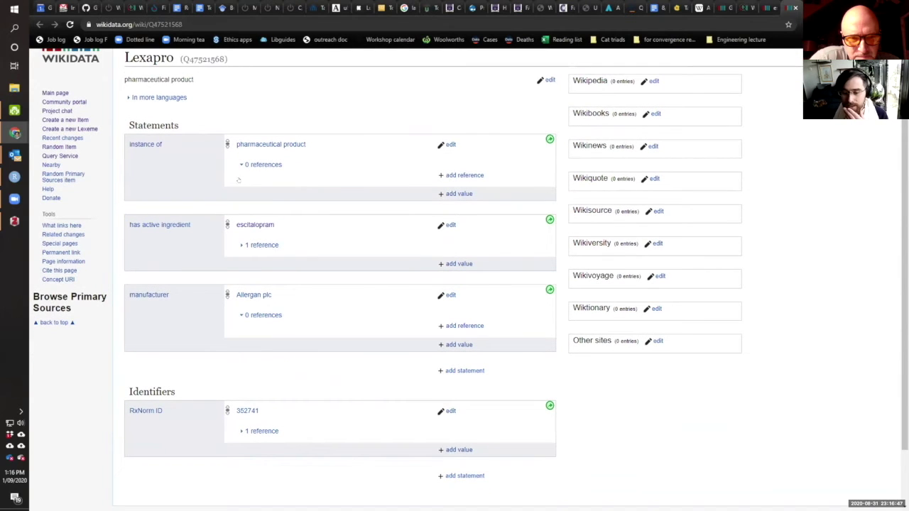
Step: Go back to the escitalopram item and examine its significant drug interaction statement
{"action": "left_click", "coordinate": [255, 225]}
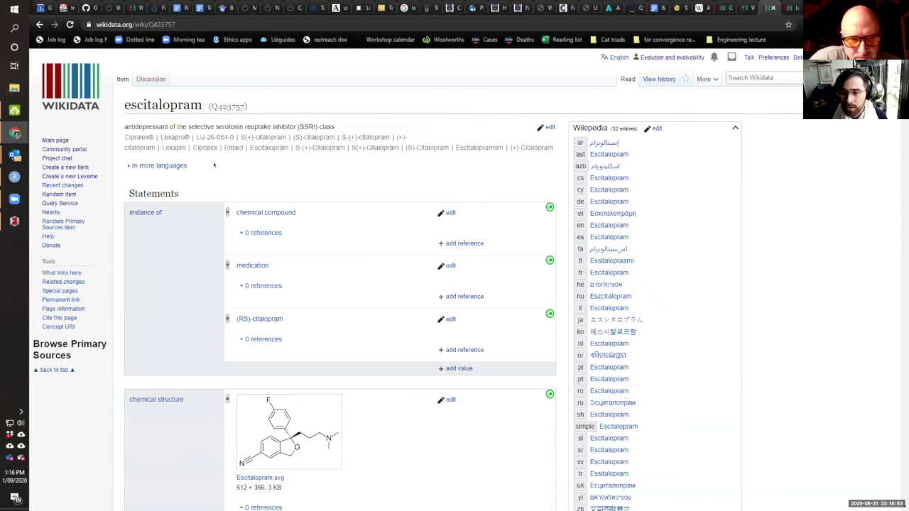
{"action": "scroll", "coordinate": [214, 165], "scroll_direction": "down", "scroll_amount": 15}
{"action": "scroll", "coordinate": [215, 165], "scroll_direction": "down", "scroll_amount": 7}
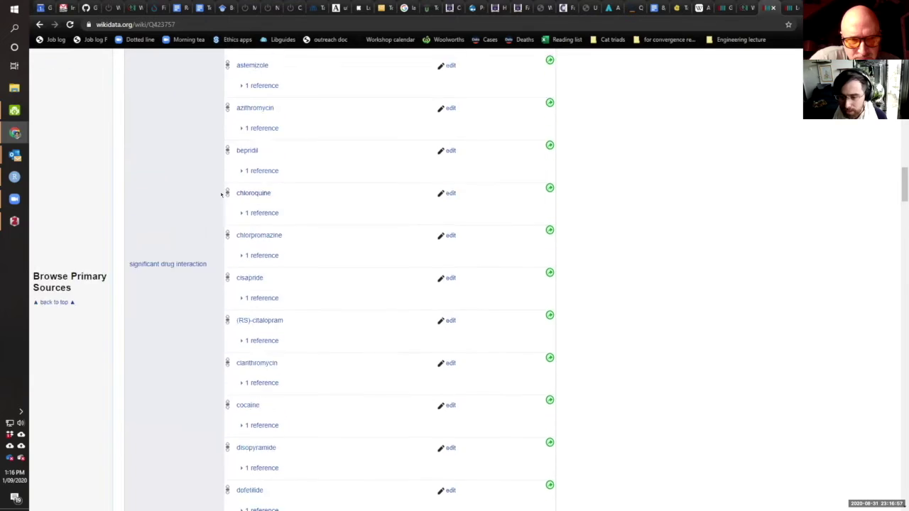
Step: Expand the reference of the anxiety value under medical condition treated and examine its source and retrieval date
{"action": "scroll", "coordinate": [222, 194], "scroll_direction": "up", "scroll_amount": 8}
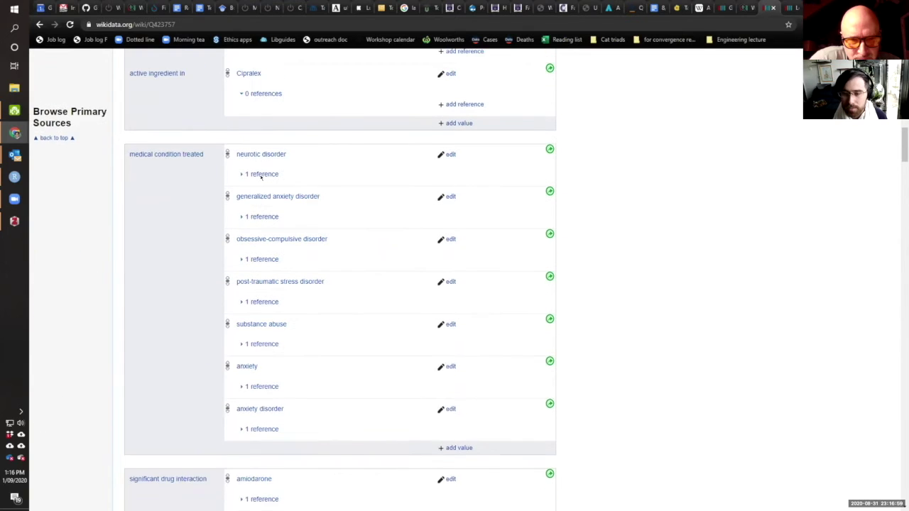
{"action": "scroll", "coordinate": [262, 178], "scroll_direction": "up", "scroll_amount": 1}
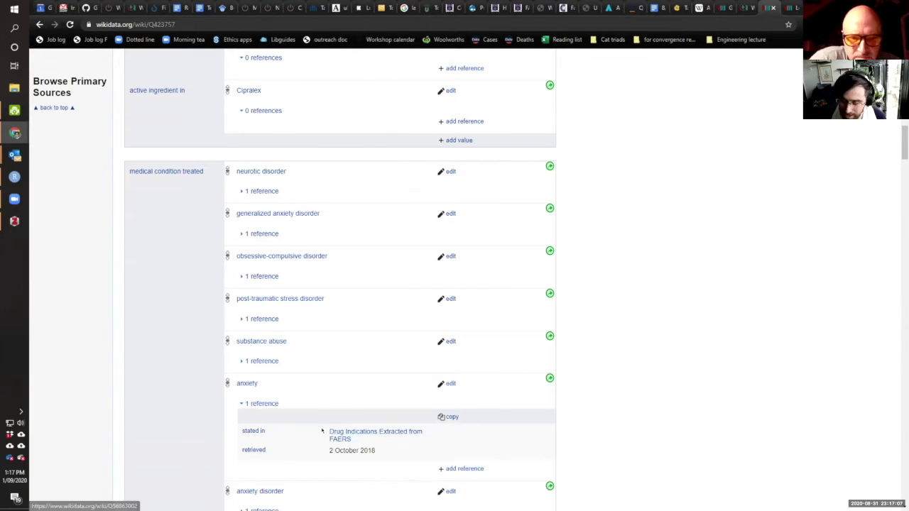
{"action": "left_click_drag", "start_coordinate": [377, 451], "coordinate": [251, 368]}
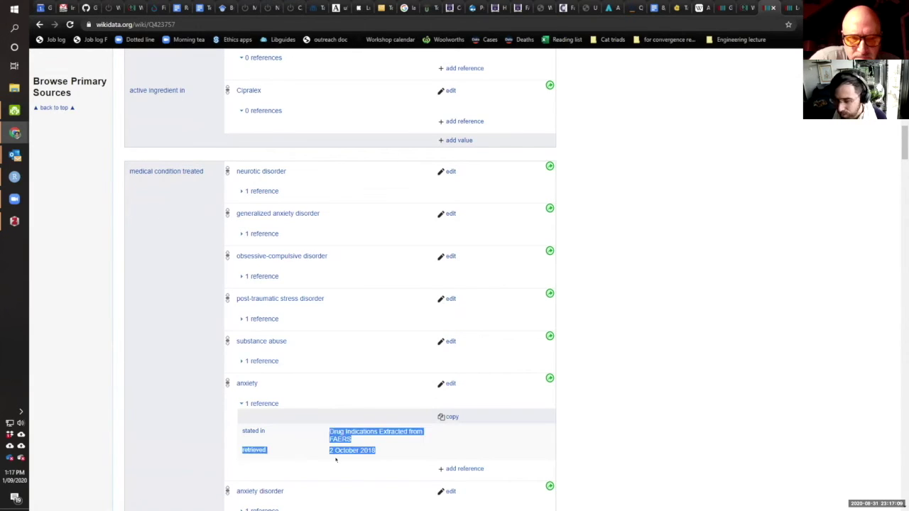
{"action": "left_click", "coordinate": [207, 400]}
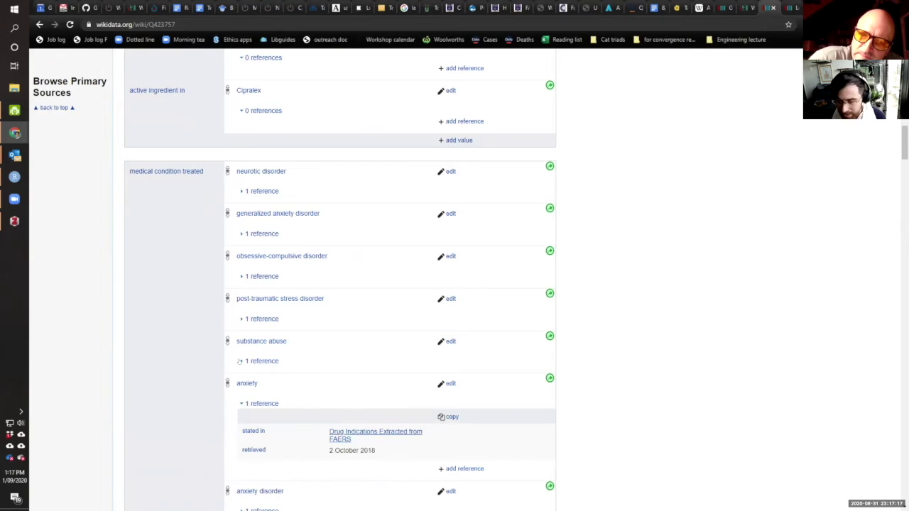
Step: Expand the references of the substance abuse, post-traumatic stress, obsessive-compulsive, generalized anxiety and neurotic disorder values and compare their sources
{"action": "left_click", "coordinate": [241, 360]}
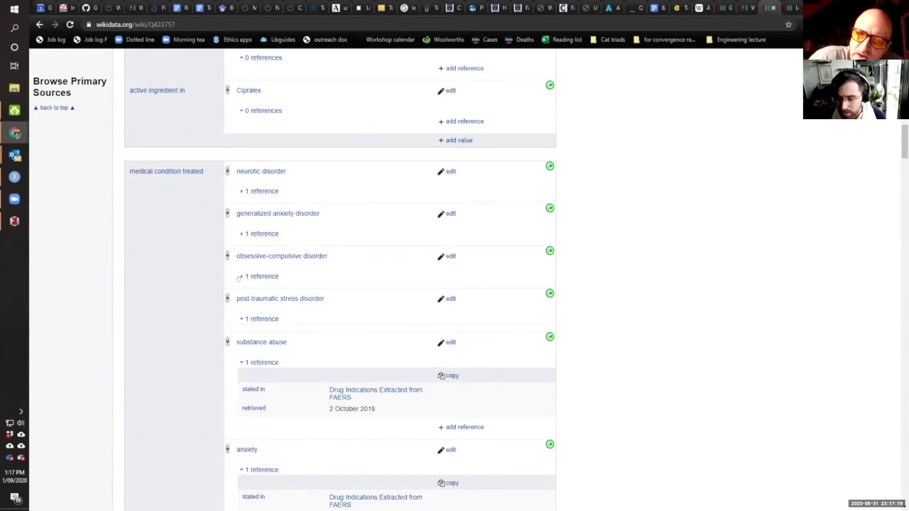
{"action": "left_click", "coordinate": [241, 319]}
{"action": "left_click", "coordinate": [242, 276]}
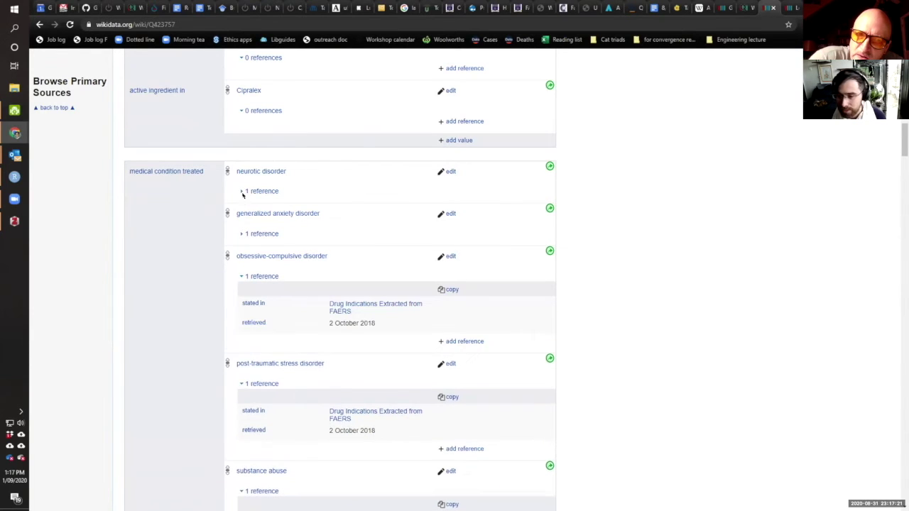
{"action": "left_click", "coordinate": [241, 234]}
{"action": "left_click", "coordinate": [242, 192]}
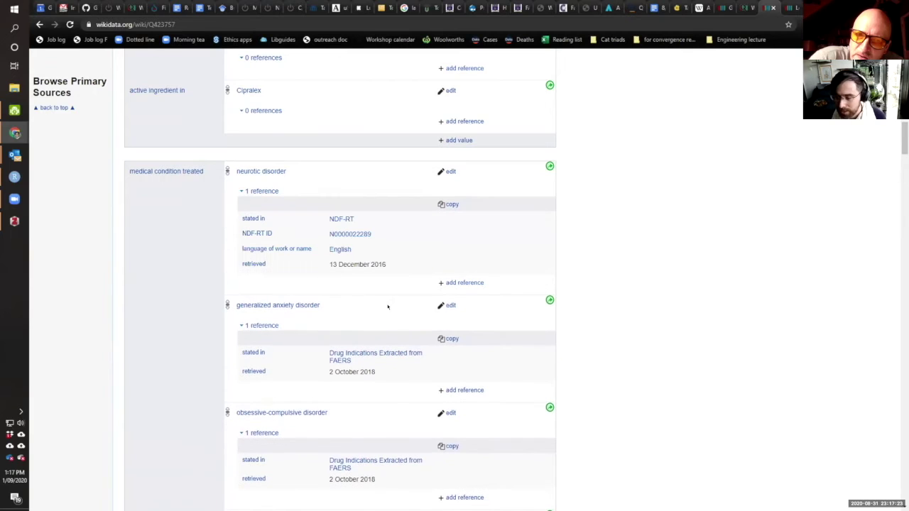
{"action": "scroll", "coordinate": [193, 406], "scroll_direction": "down", "scroll_amount": 4}
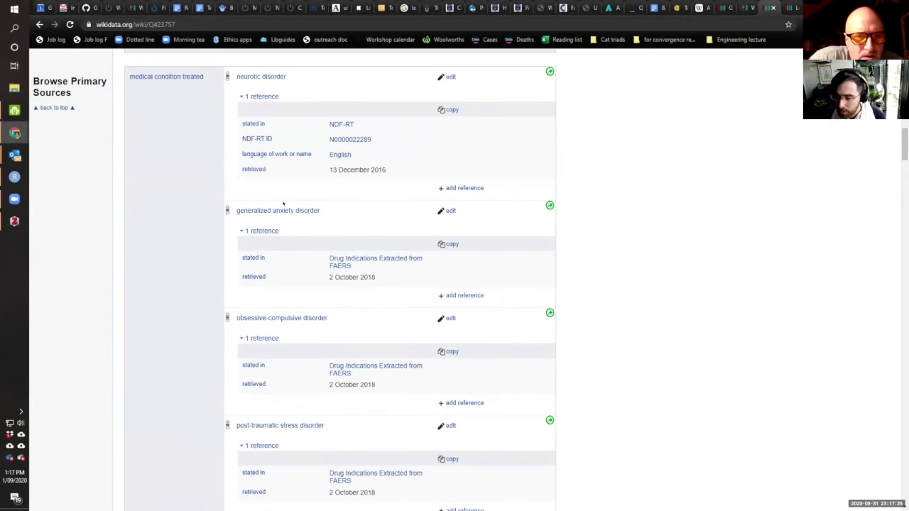
{"action": "scroll", "coordinate": [199, 206], "scroll_direction": "up", "scroll_amount": 4}
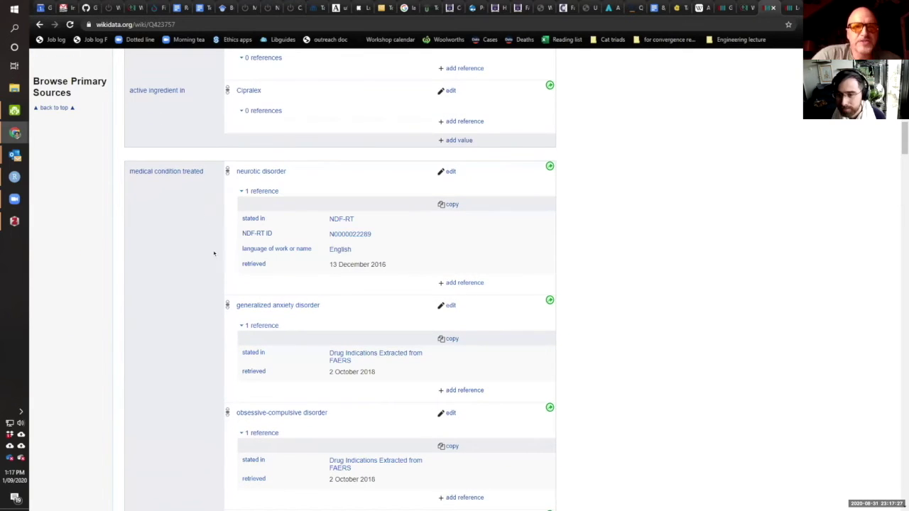
{"action": "scroll", "coordinate": [223, 271], "scroll_direction": "down", "scroll_amount": 1}
{"action": "scroll", "coordinate": [223, 215], "scroll_direction": "up", "scroll_amount": 1}
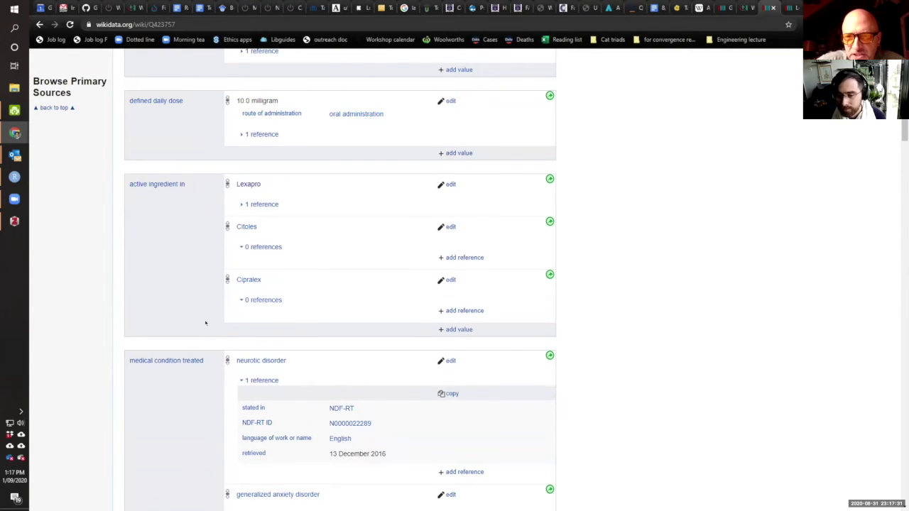
{"action": "scroll", "coordinate": [205, 323], "scroll_direction": "down", "scroll_amount": 2}
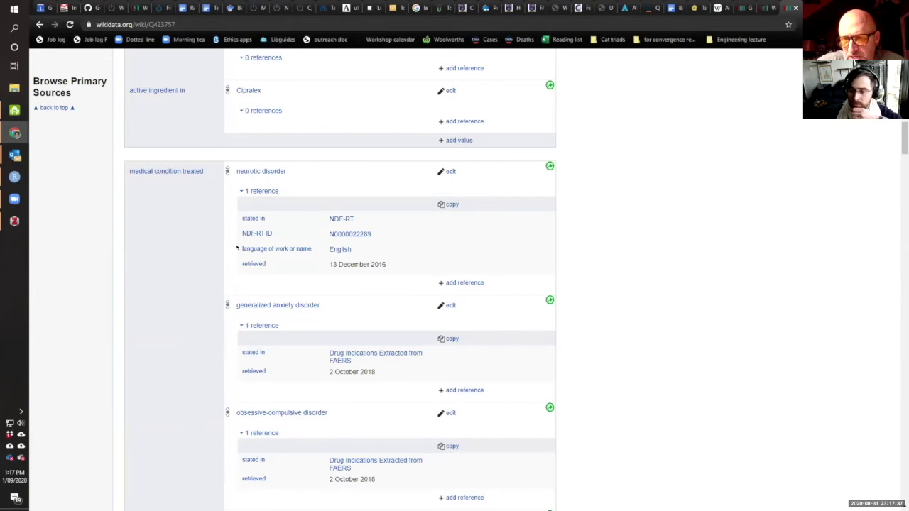
Step: Collapse the expanded references under medical condition treated and review its list of conditions
{"action": "left_click", "coordinate": [242, 191]}
{"action": "left_click", "coordinate": [243, 234]}
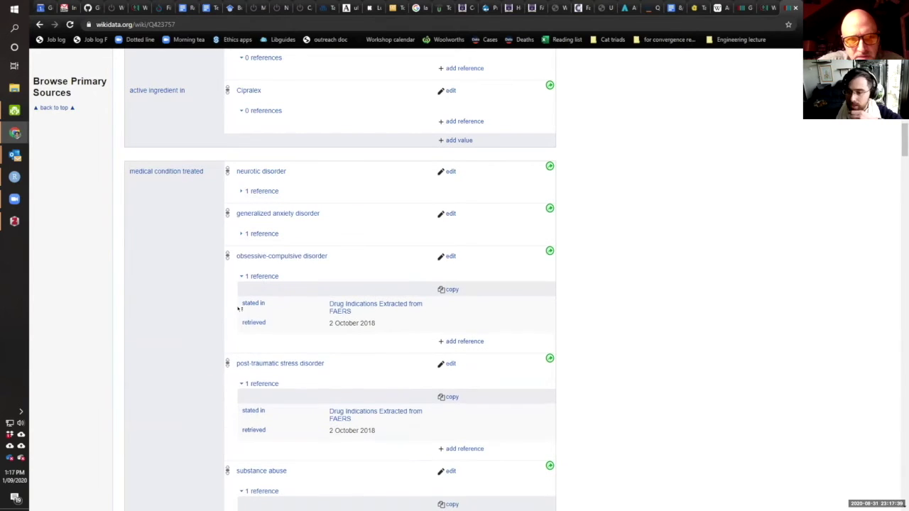
{"action": "left_click", "coordinate": [242, 277]}
{"action": "left_click", "coordinate": [243, 319]}
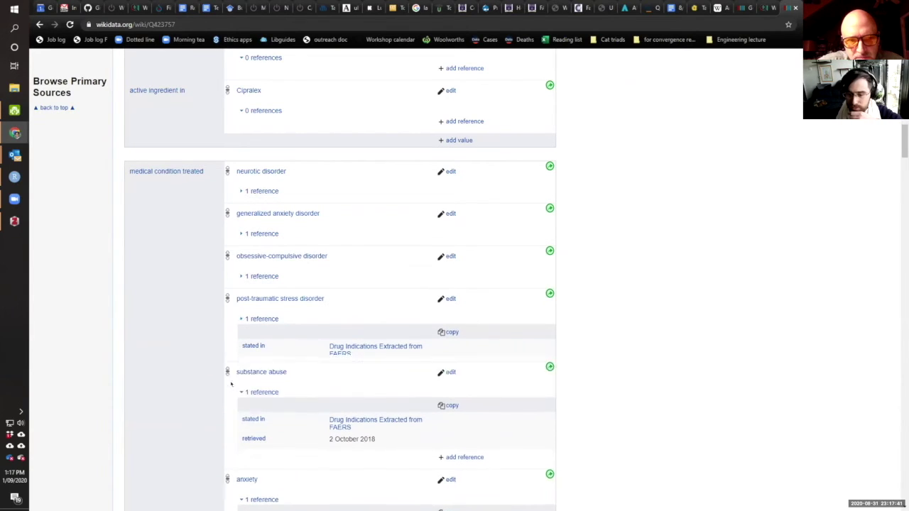
{"action": "left_click", "coordinate": [242, 361]}
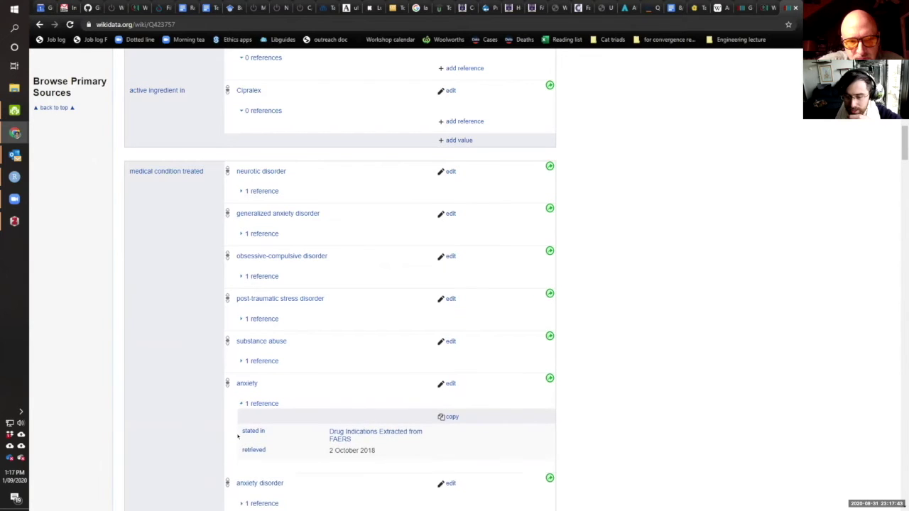
{"action": "left_click", "coordinate": [242, 447]}
{"action": "left_click", "coordinate": [242, 447]}
{"action": "scroll", "coordinate": [230, 385], "scroll_direction": "down", "scroll_amount": 2}
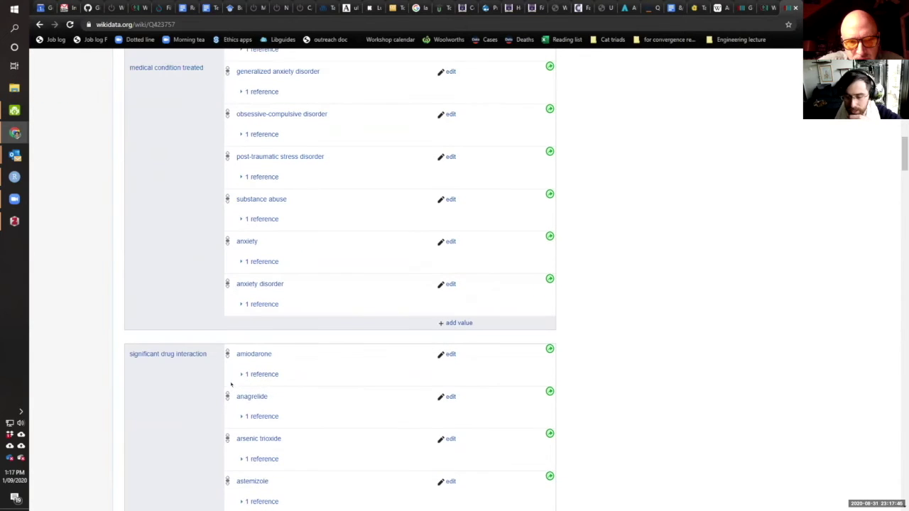
{"action": "scroll", "coordinate": [208, 291], "scroll_direction": "down", "scroll_amount": 1}
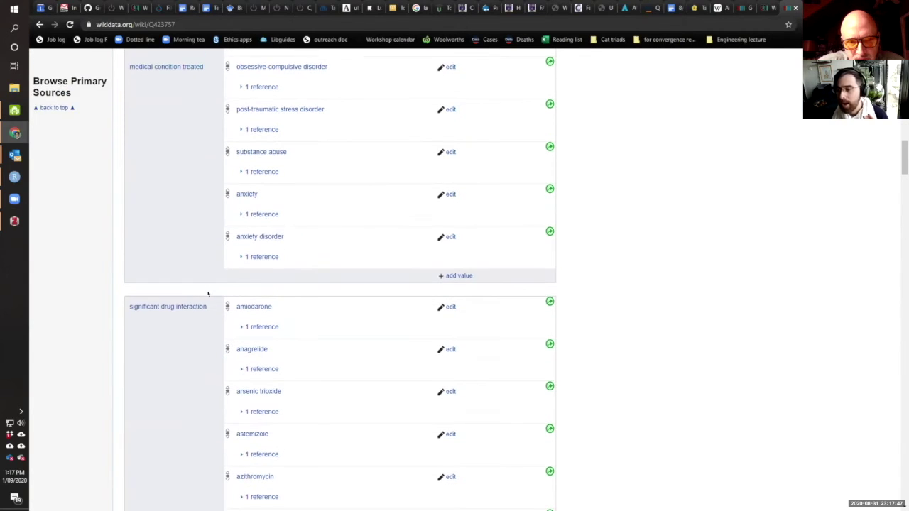
{"action": "scroll", "coordinate": [208, 294], "scroll_direction": "up", "scroll_amount": 2}
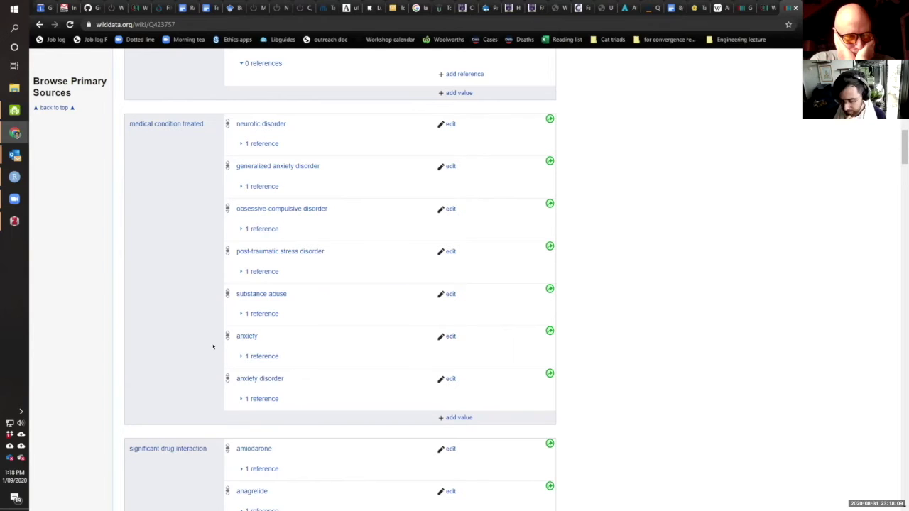
{"action": "left_click", "coordinate": [451, 378]}
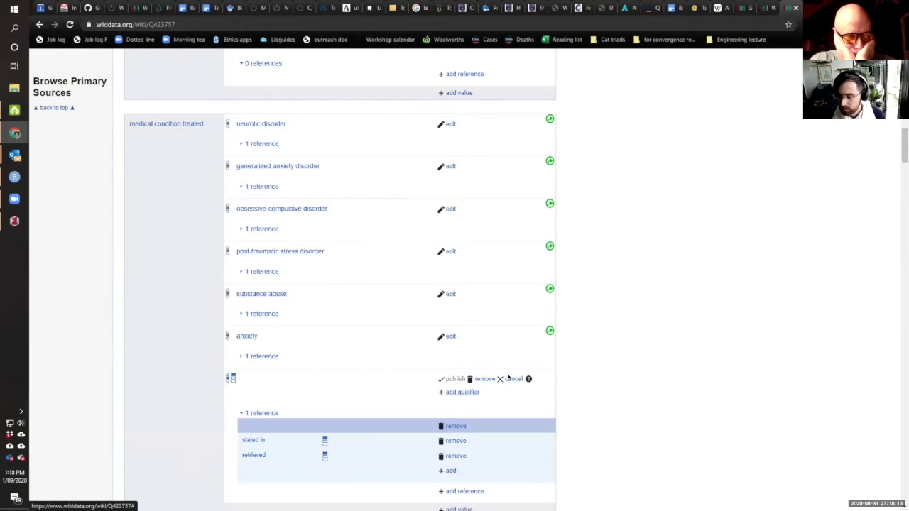
{"action": "left_click", "coordinate": [511, 379]}
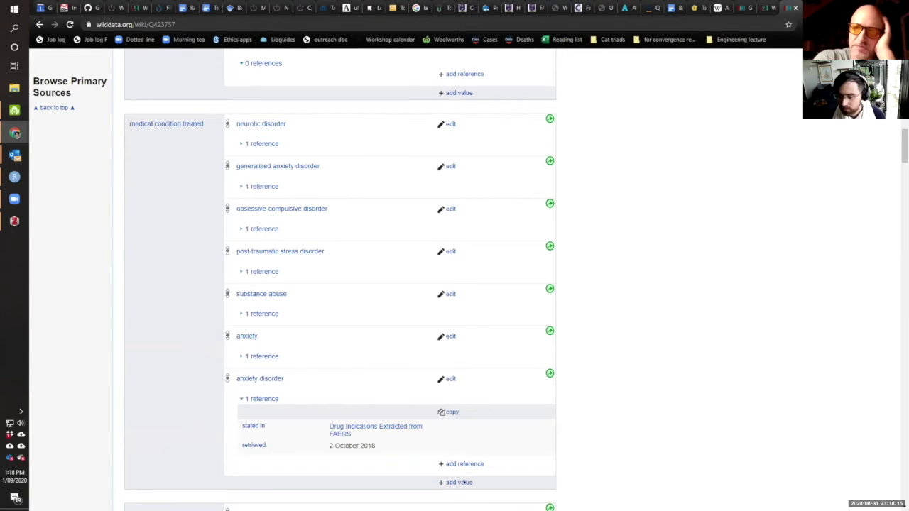
{"action": "left_click", "coordinate": [463, 482]}
{"action": "key", "text": "Escape"}
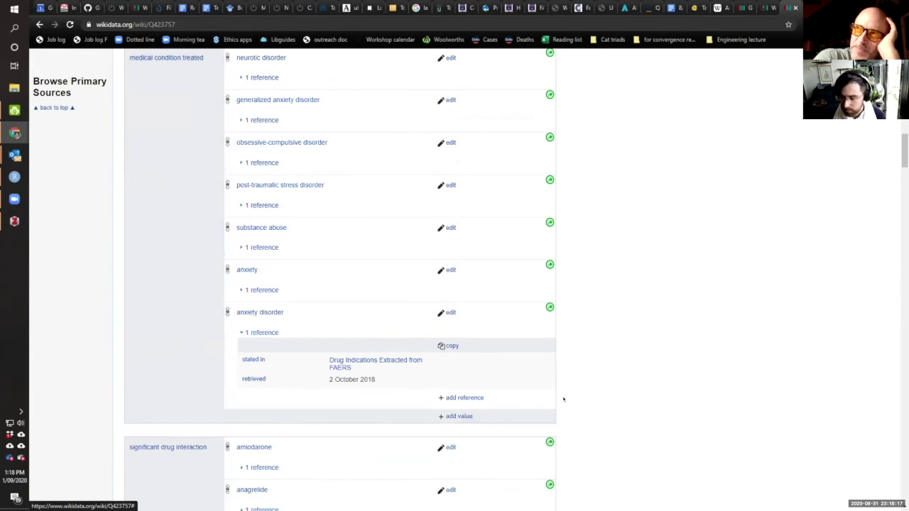
Step: Try to add a statement with the property "off label" to the escitalopram item
{"action": "scroll", "coordinate": [563, 399], "scroll_direction": "down", "scroll_amount": 15}
{"action": "scroll", "coordinate": [488, 401], "scroll_direction": "down", "scroll_amount": 15}
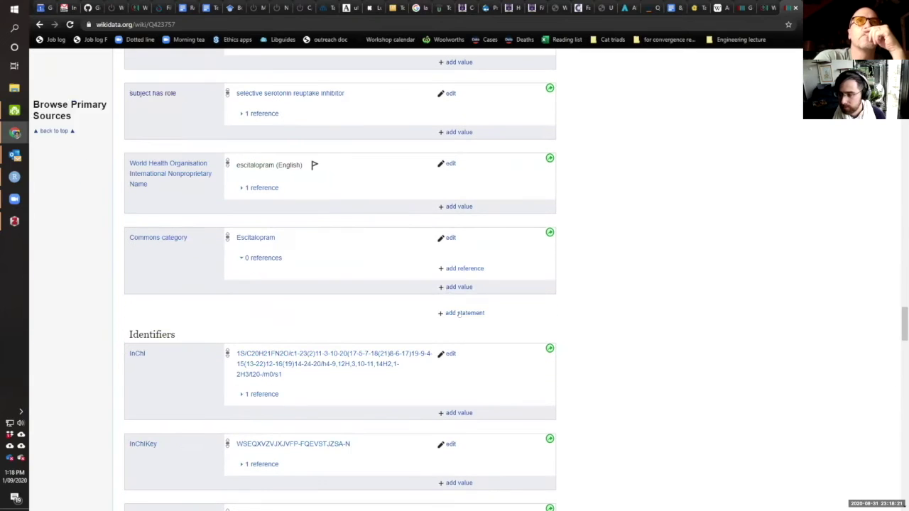
{"action": "left_click", "coordinate": [458, 314]}
{"action": "type", "text": "off label"}
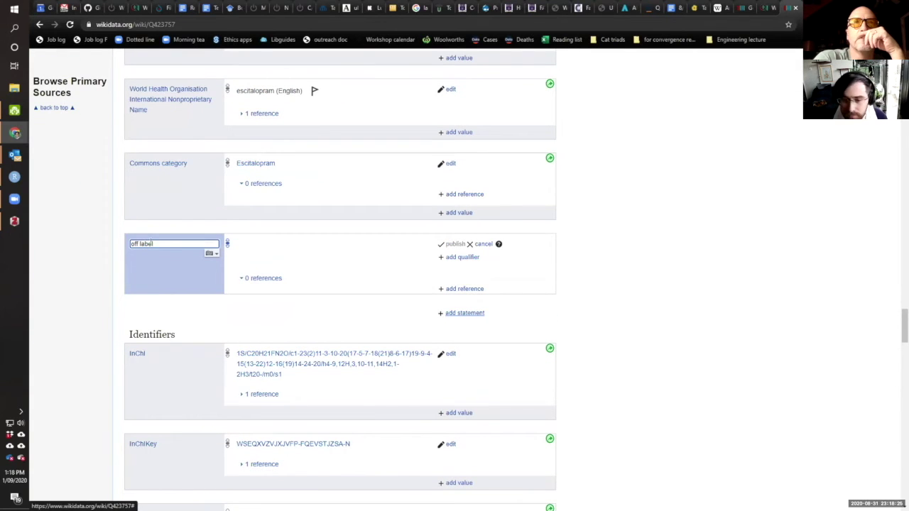
Step: Search Wikidata for "off label" in a separate tab, then return to the escitalopram item
{"action": "triple_click", "coordinate": [155, 246]}
{"action": "key", "text": "ctrl+t"}
{"action": "key", "text": "ctrl+v"}
{"action": "key", "text": "Return"}
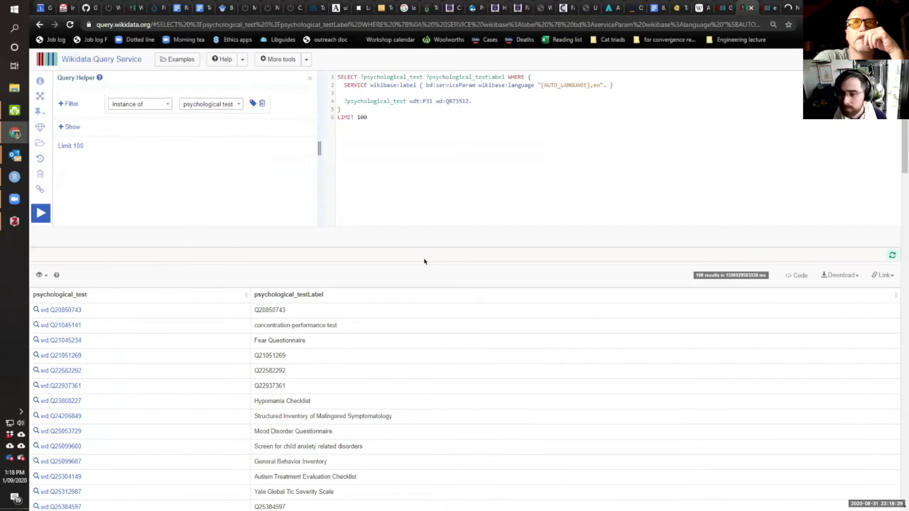
{"action": "key", "text": "ctrl+w"}
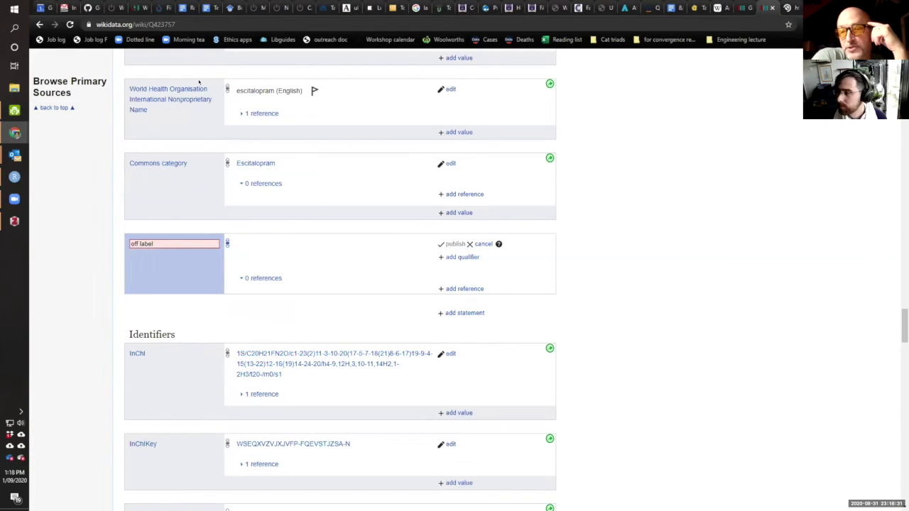
{"action": "key", "text": "ctrl+Tab"}
{"action": "key", "text": "Return"}
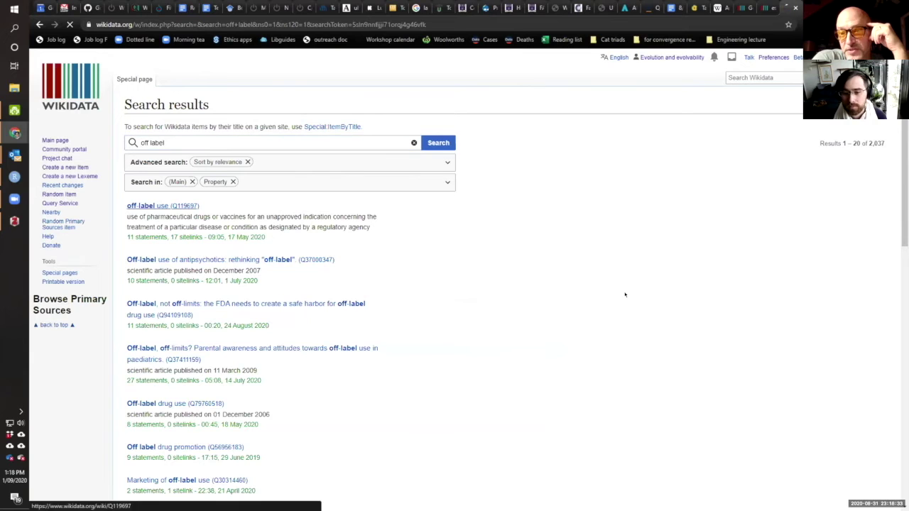
{"action": "key", "text": "ctrl+shift+Tab"}
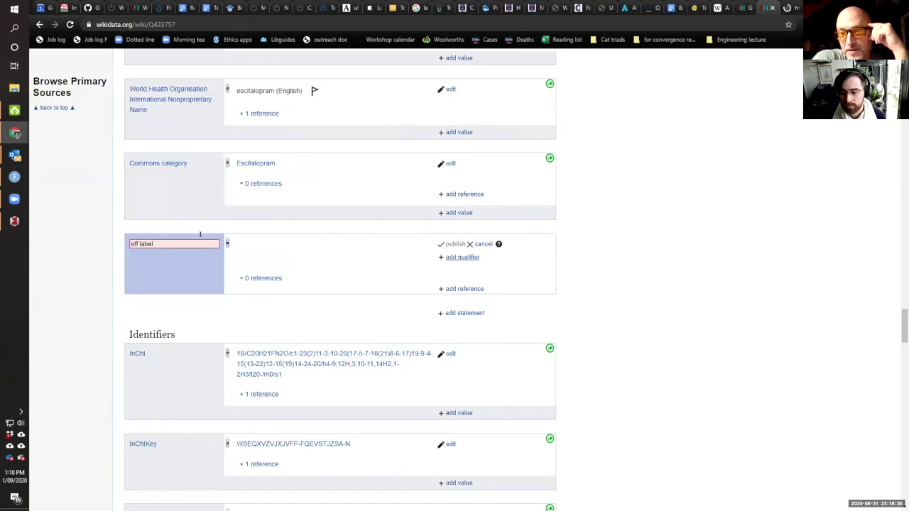
Step: Search Wikidata for "benadril" and open the diphenhydramine and acrivastine items in separate tabs, displaying acrivastine
{"action": "double_click", "coordinate": [185, 25]}
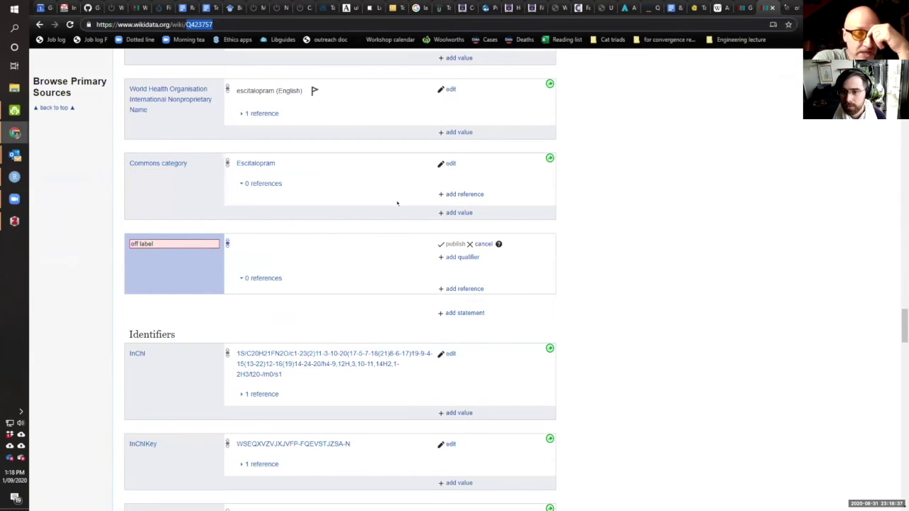
{"action": "key", "text": "ctrl+l"}
{"action": "type", "text": "wd"}
{"action": "key", "text": "Tab"}
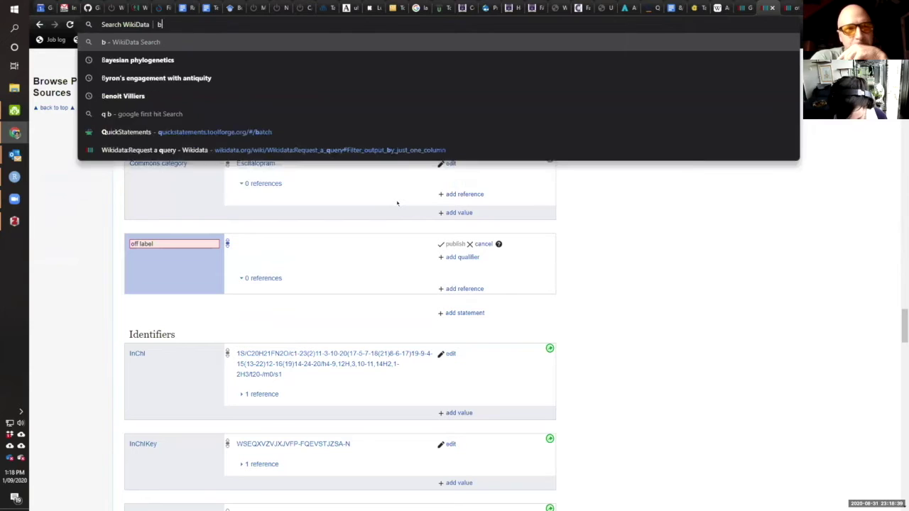
{"action": "type", "text": "benadril"}
{"action": "key", "text": "Return"}
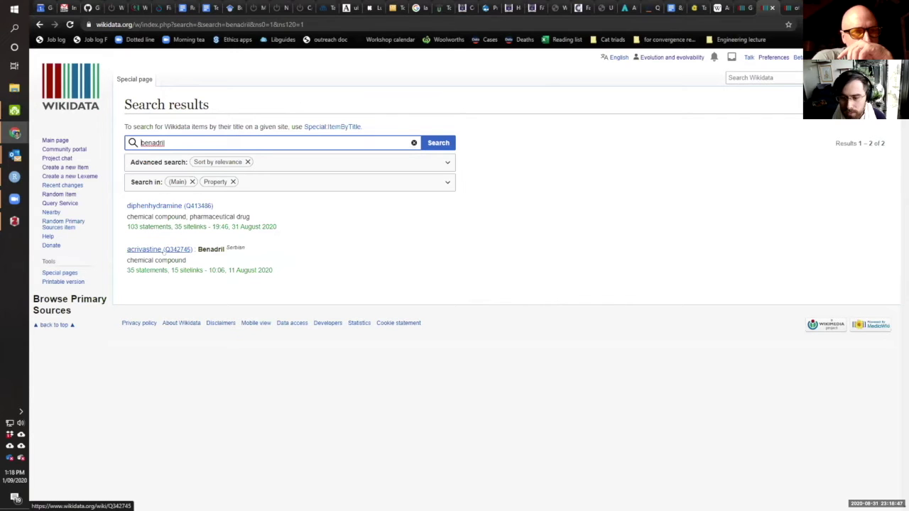
{"action": "left_click", "coordinate": [163, 206]}
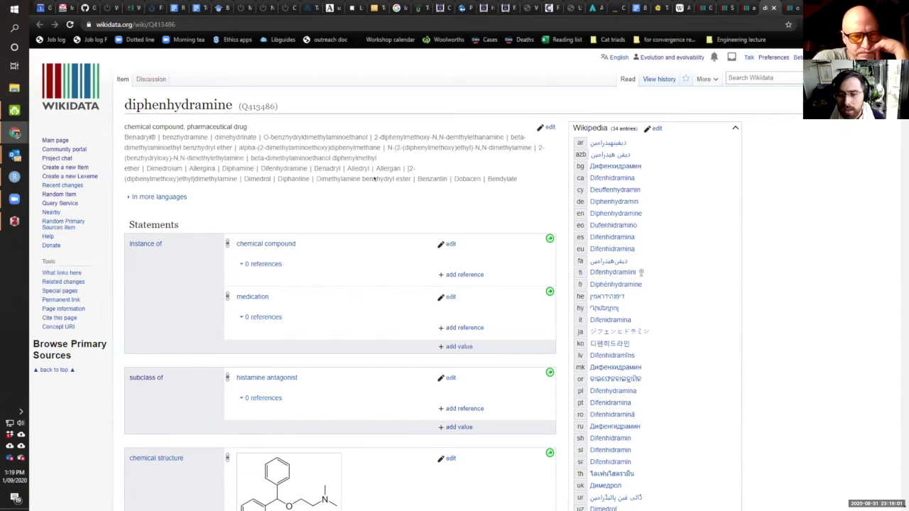
{"action": "key", "text": "ctrl+shift+Tab"}
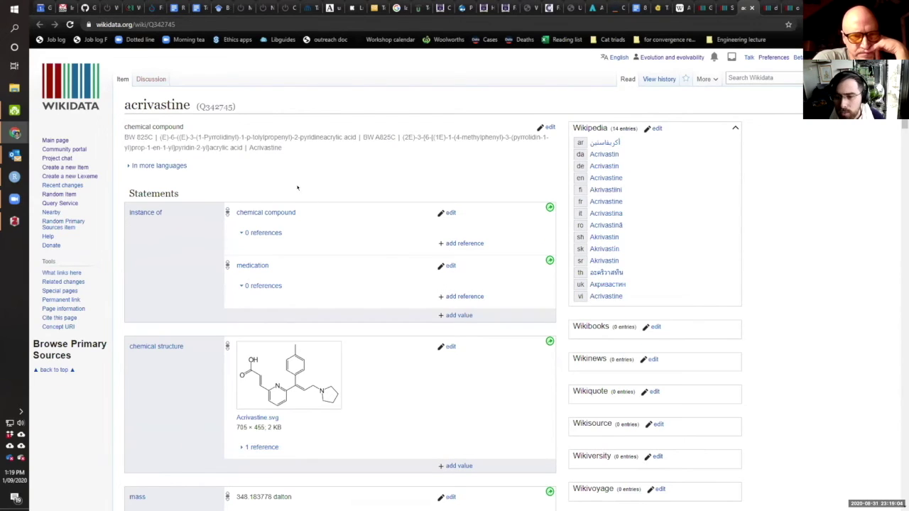
Step: Review the acrivastine item's statements and identifiers and search the page text for "benad"
{"action": "scroll", "coordinate": [242, 218], "scroll_direction": "down", "scroll_amount": 5}
{"action": "scroll", "coordinate": [176, 313], "scroll_direction": "down", "scroll_amount": 4}
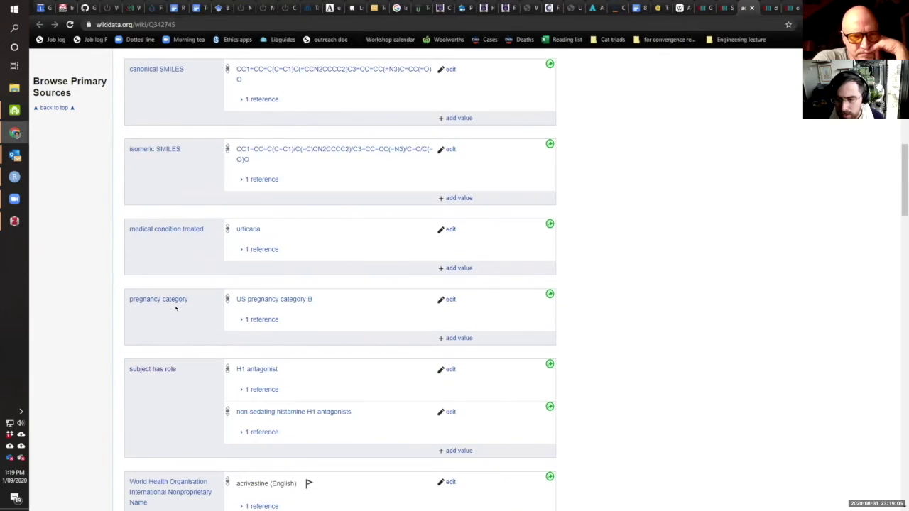
{"action": "key", "text": "ctrl+f"}
{"action": "type", "text": "bena"}
{"action": "scroll", "coordinate": [176, 308], "scroll_direction": "down", "scroll_amount": 8}
{"action": "type", "text": "d"}
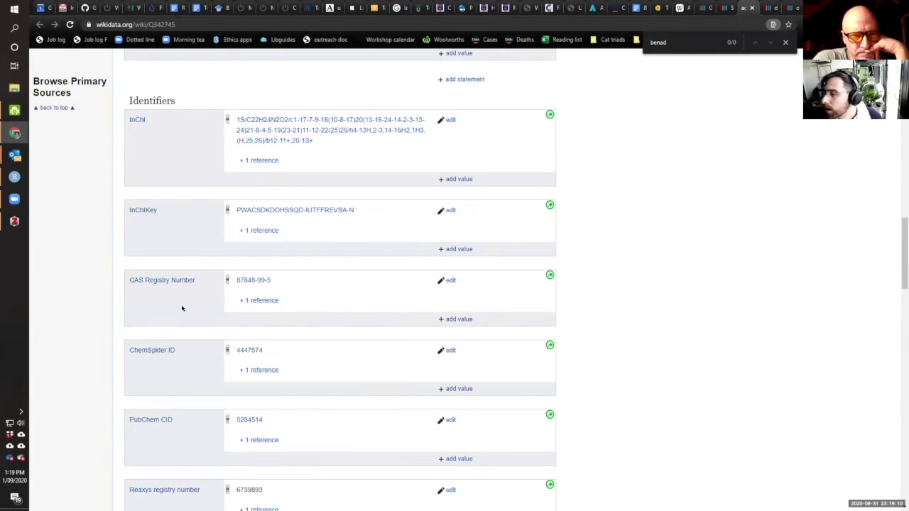
{"action": "scroll", "coordinate": [223, 264], "scroll_direction": "down", "scroll_amount": 2}
Step: Review the diphenhydramine item's side effects and medical conditions treated, and expand the references of its insomnia value
{"action": "key", "text": "ctrl+Tab"}
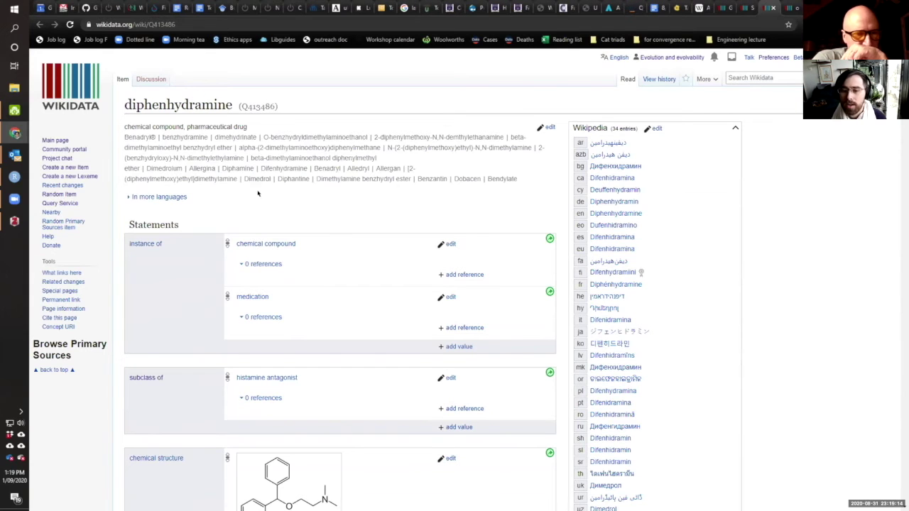
{"action": "scroll", "coordinate": [206, 217], "scroll_direction": "down", "scroll_amount": 1}
{"action": "scroll", "coordinate": [206, 216], "scroll_direction": "down", "scroll_amount": 8}
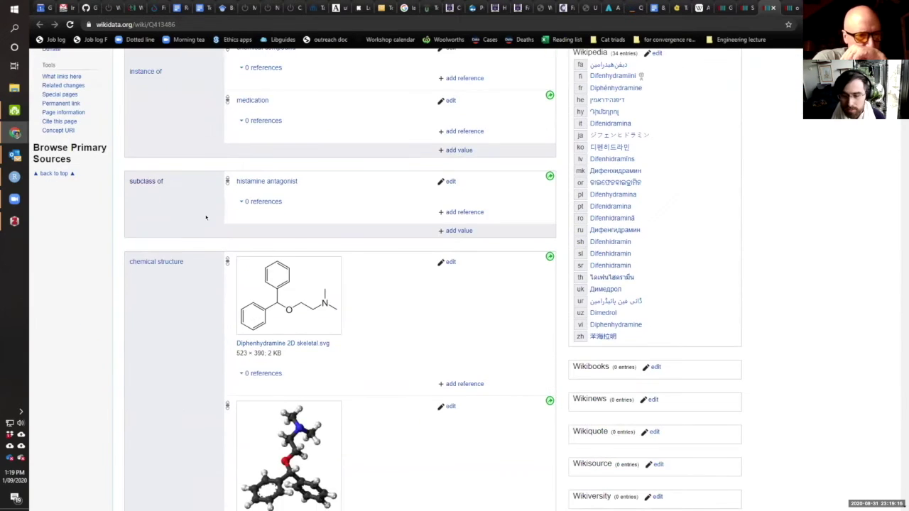
{"action": "scroll", "coordinate": [206, 217], "scroll_direction": "down", "scroll_amount": 4}
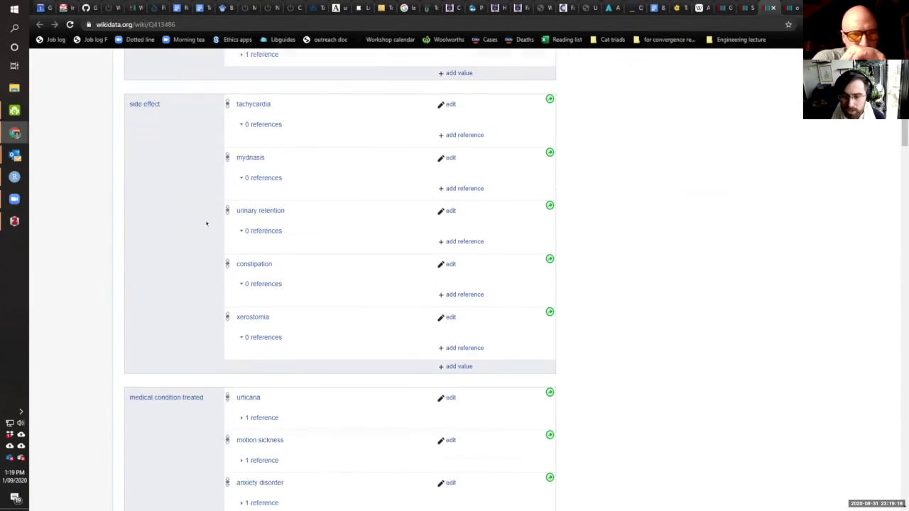
{"action": "scroll", "coordinate": [253, 285], "scroll_direction": "down", "scroll_amount": 1}
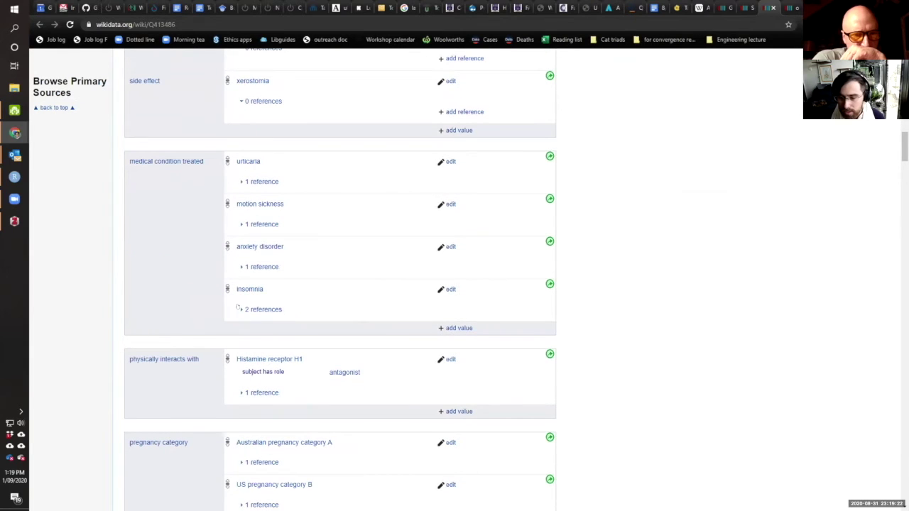
{"action": "left_click", "coordinate": [240, 310]}
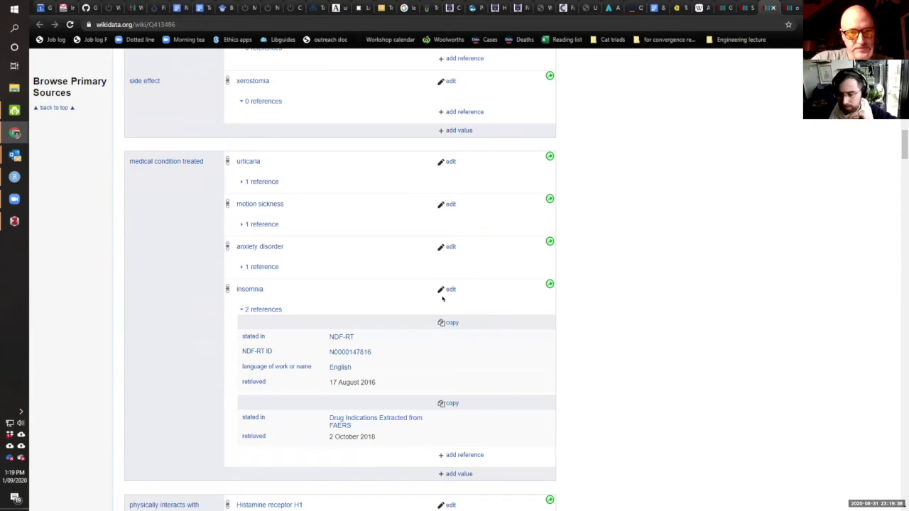
Step: Edit the insomnia value under "medical condition treated" and add the qualifier "instance of" with the value "off-label use"
{"action": "scroll", "coordinate": [443, 299], "scroll_direction": "down", "scroll_amount": 1}
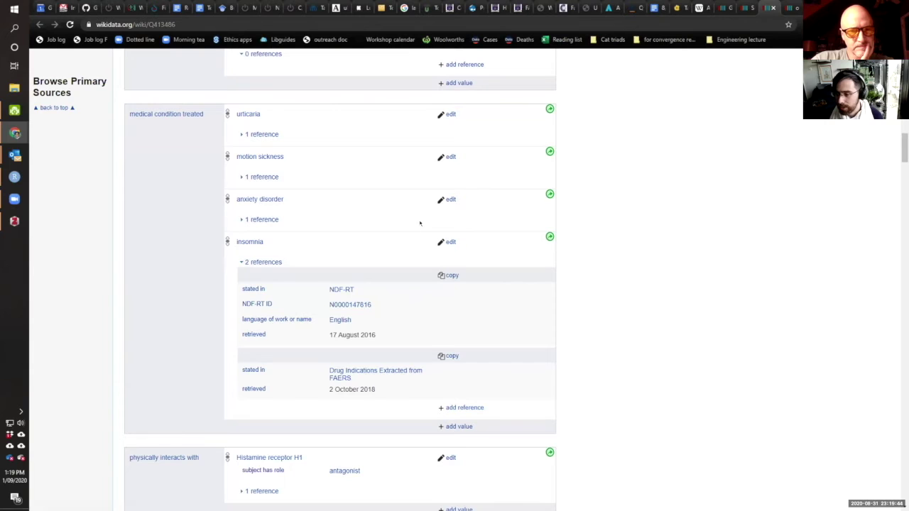
{"action": "left_click", "coordinate": [450, 242]}
{"action": "left_click", "coordinate": [459, 256]}
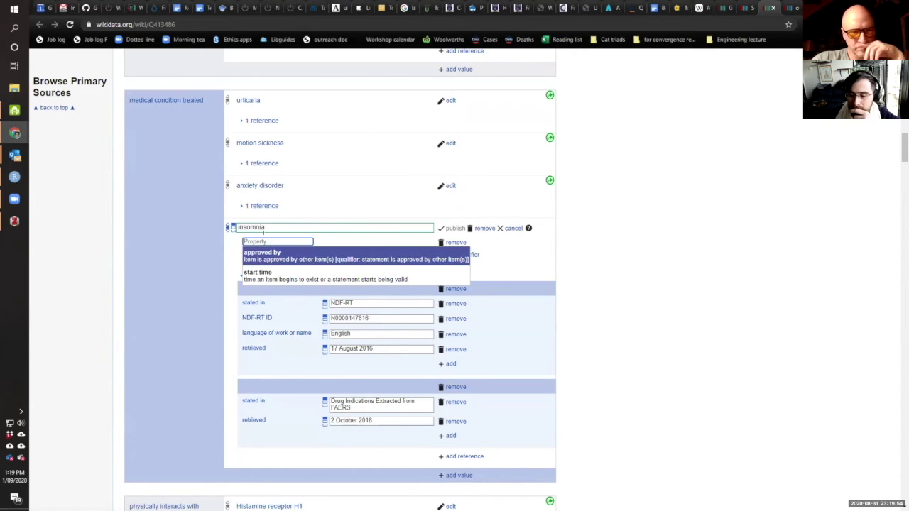
{"action": "type", "text": "instance o"}
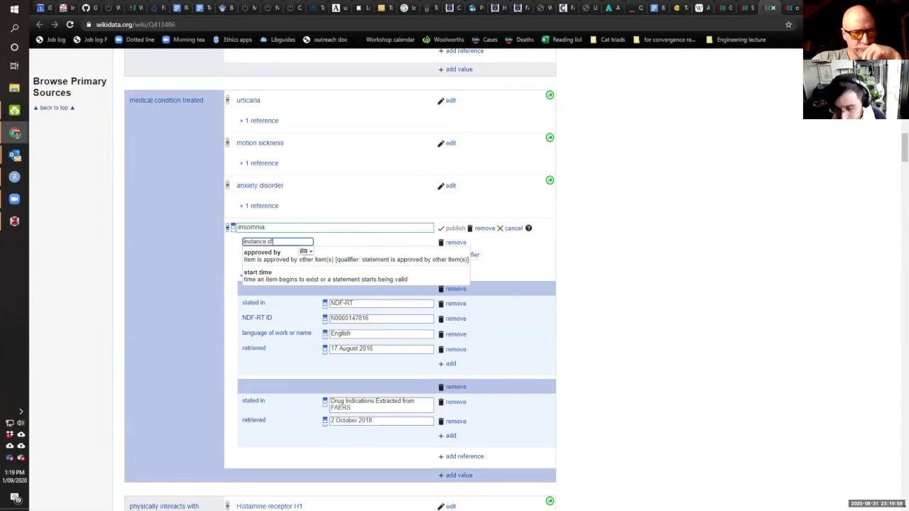
{"action": "type", "text": "f"}
{"action": "left_click", "coordinate": [283, 254]}
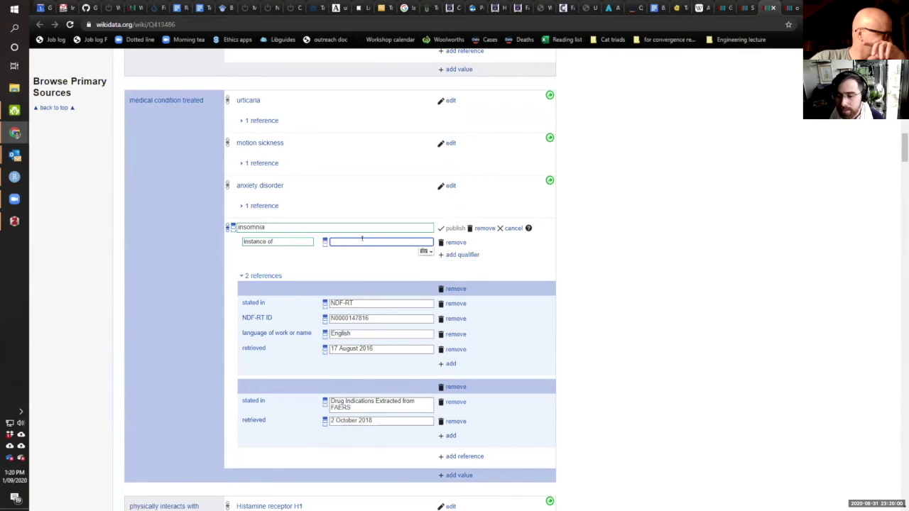
{"action": "type", "text": "off label"}
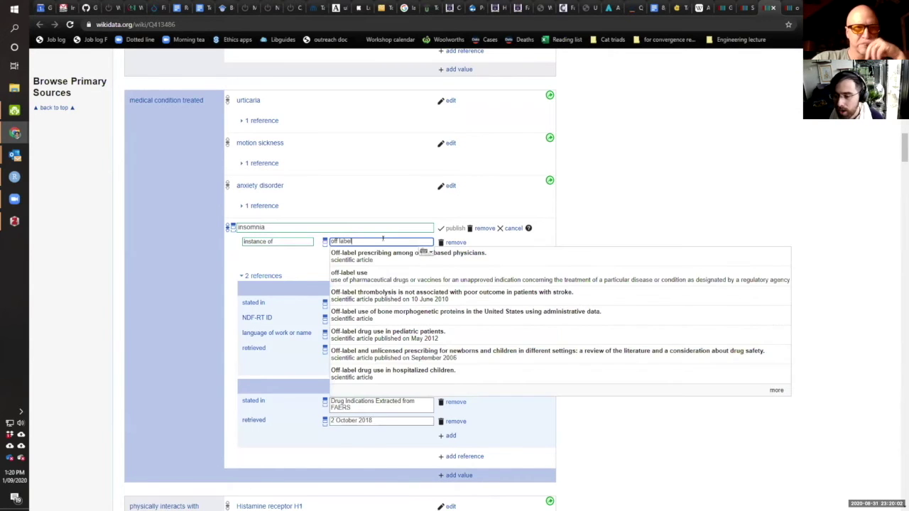
{"action": "type", "text": " use"}
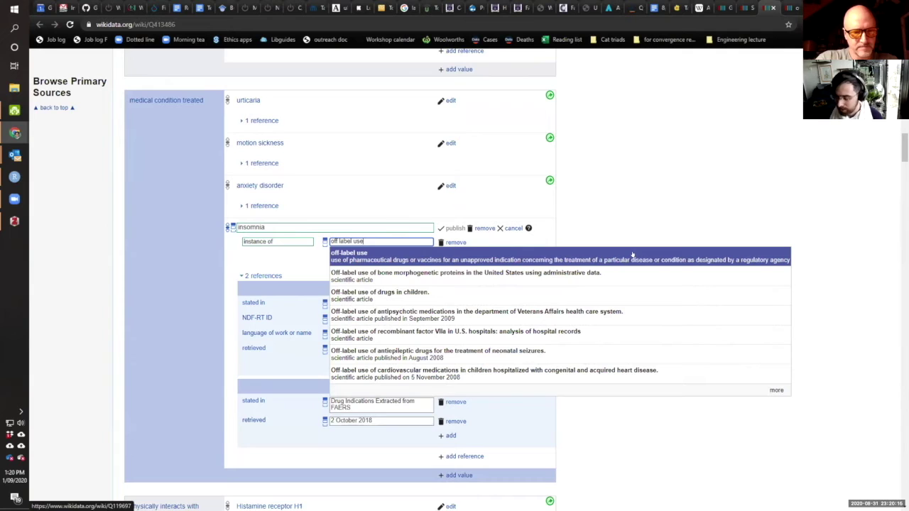
{"action": "left_click", "coordinate": [632, 254]}
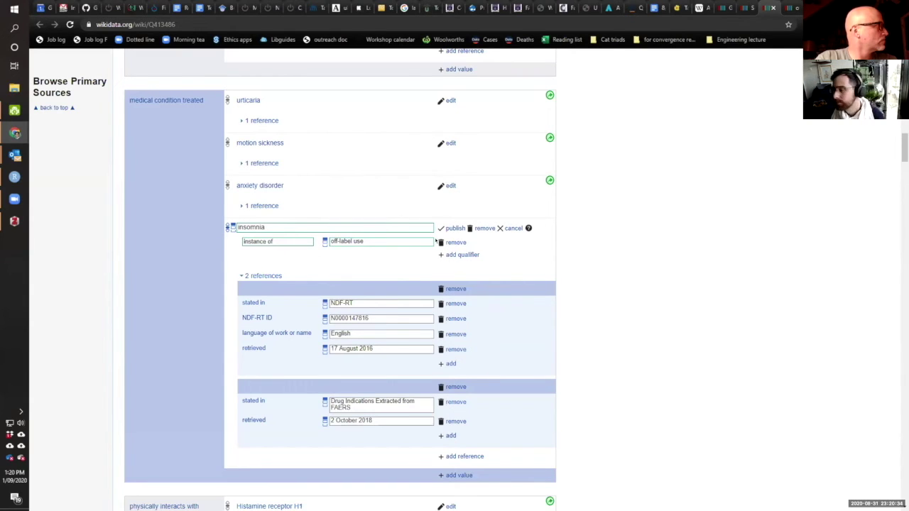
Step: Look through the statements, identifiers and Wikipedia links of the "off-label use" item in its separate tab
{"action": "key", "text": "ctrl+Tab"}
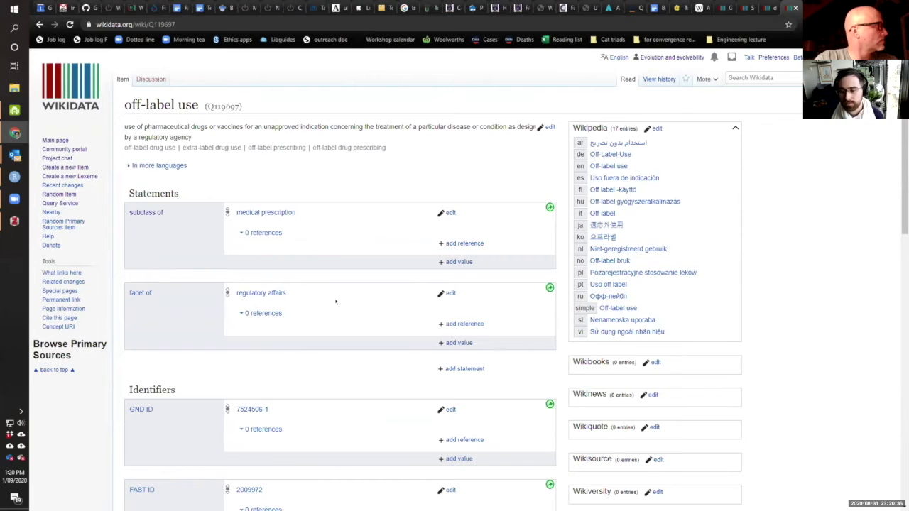
{"action": "scroll", "coordinate": [336, 302], "scroll_direction": "down", "scroll_amount": 10}
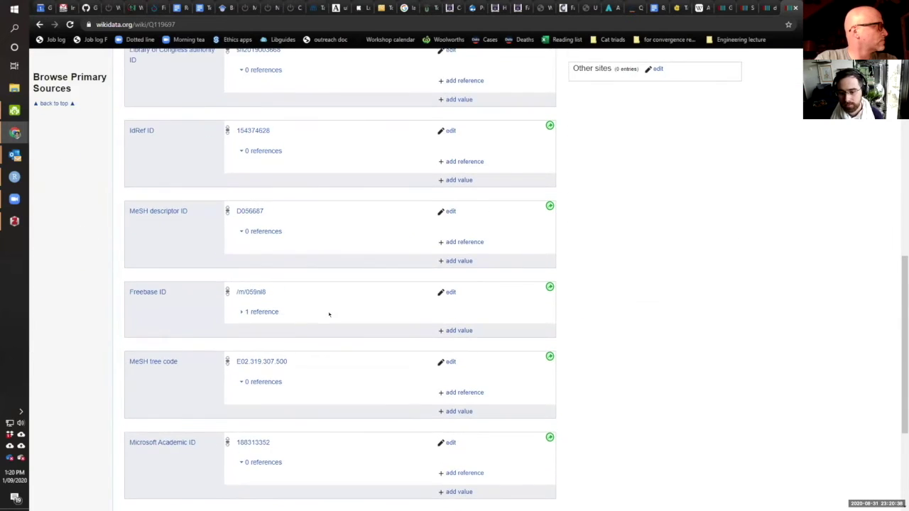
{"action": "scroll", "coordinate": [329, 314], "scroll_direction": "down", "scroll_amount": 3}
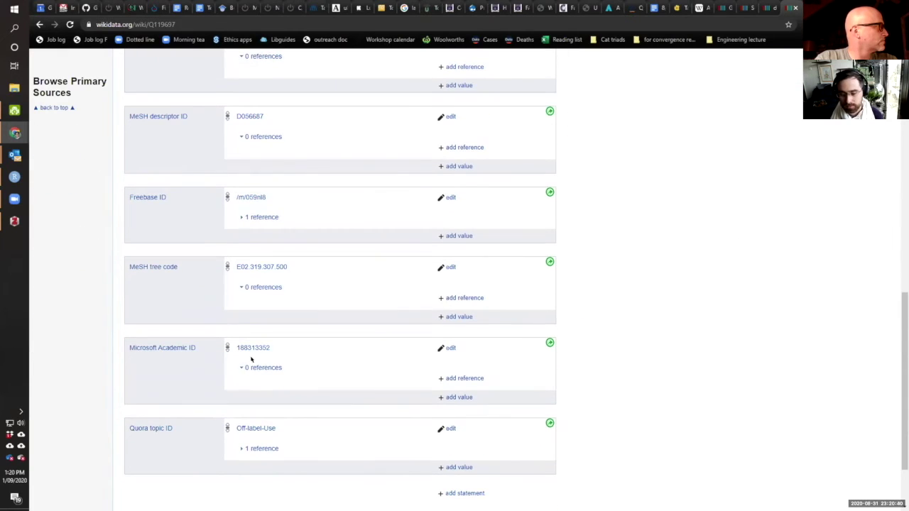
{"action": "scroll", "coordinate": [251, 360], "scroll_direction": "up", "scroll_amount": 10}
{"action": "scroll", "coordinate": [387, 203], "scroll_direction": "up", "scroll_amount": 3}
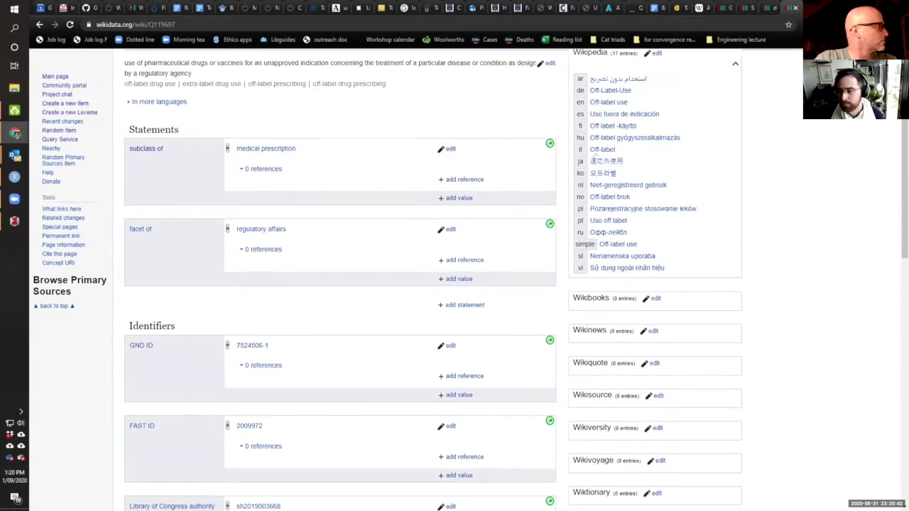
Step: Open the English Wikipedia article "Off-label use" and read its sections on labeling laws, frequency of use and regulation
{"action": "key", "text": "ctrl+shift+t"}
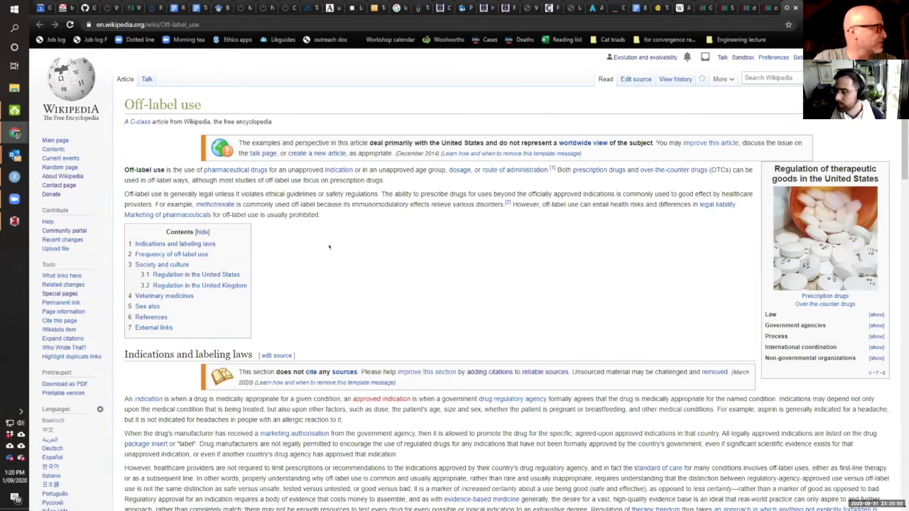
{"action": "scroll", "coordinate": [314, 264], "scroll_direction": "down", "scroll_amount": 3}
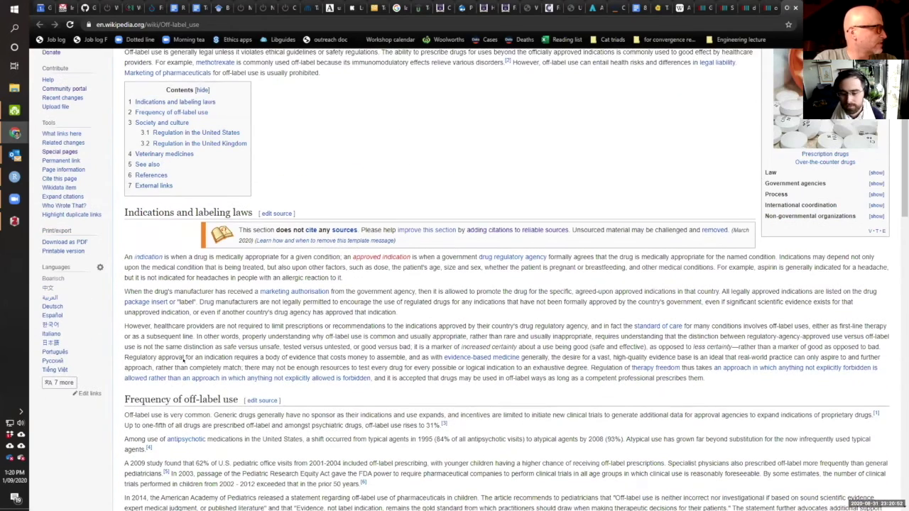
{"action": "scroll", "coordinate": [177, 336], "scroll_direction": "down", "scroll_amount": 5}
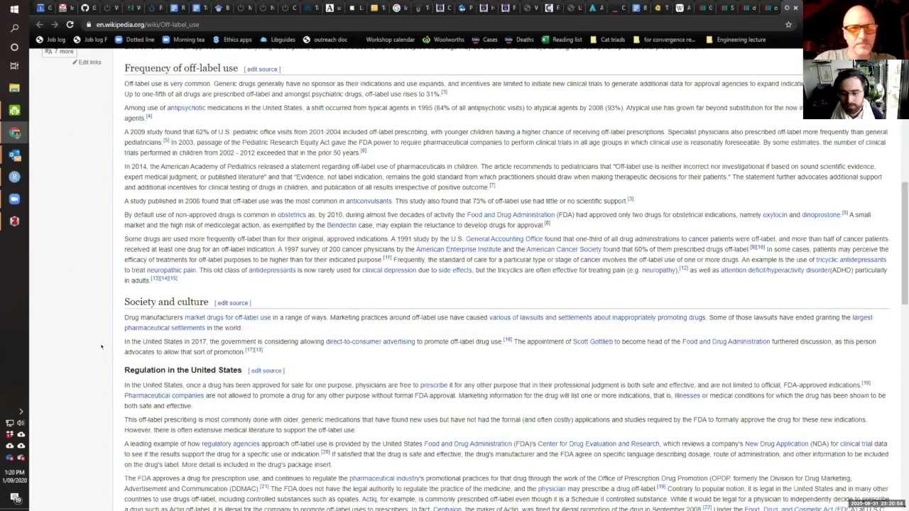
{"action": "scroll", "coordinate": [101, 346], "scroll_direction": "down", "scroll_amount": 2}
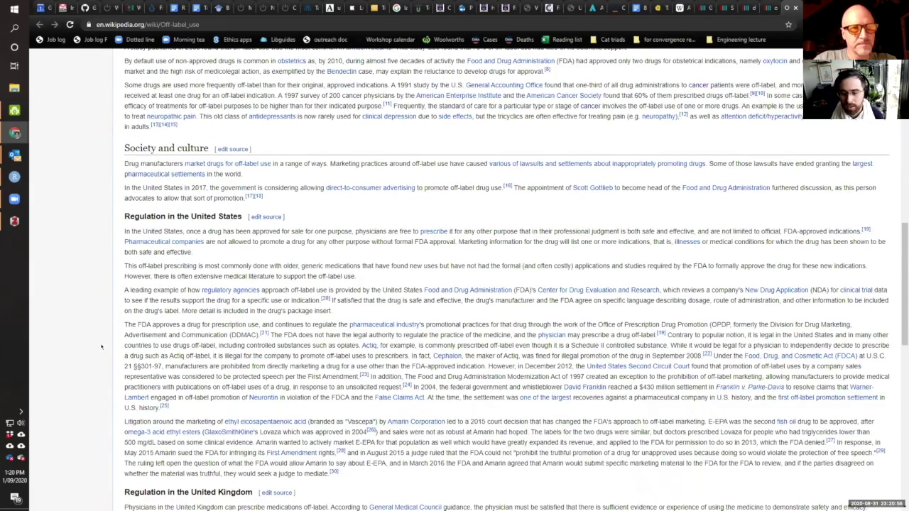
{"action": "scroll", "coordinate": [101, 346], "scroll_direction": "down", "scroll_amount": 3}
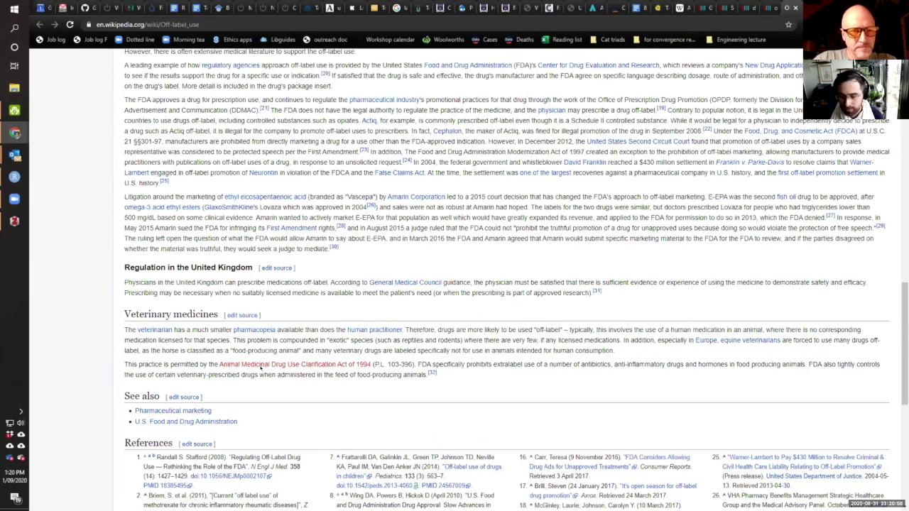
{"action": "scroll", "coordinate": [250, 353], "scroll_direction": "up", "scroll_amount": 5}
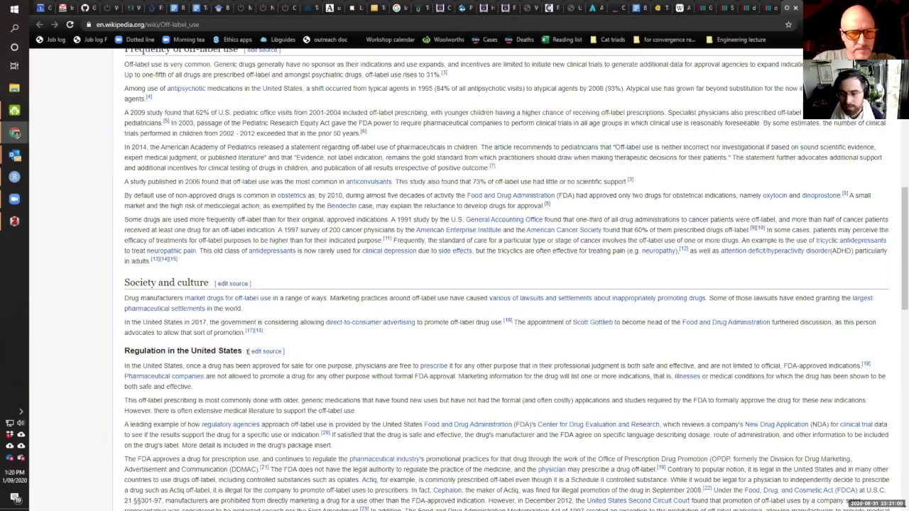
{"action": "scroll", "coordinate": [252, 353], "scroll_direction": "up", "scroll_amount": 2}
{"action": "scroll", "coordinate": [215, 313], "scroll_direction": "up", "scroll_amount": 2}
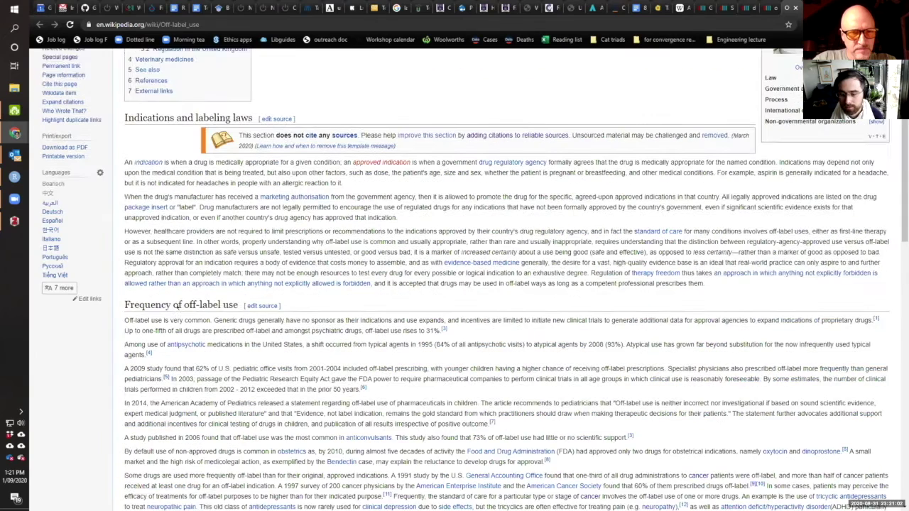
{"action": "scroll", "coordinate": [124, 313], "scroll_direction": "down", "scroll_amount": 1}
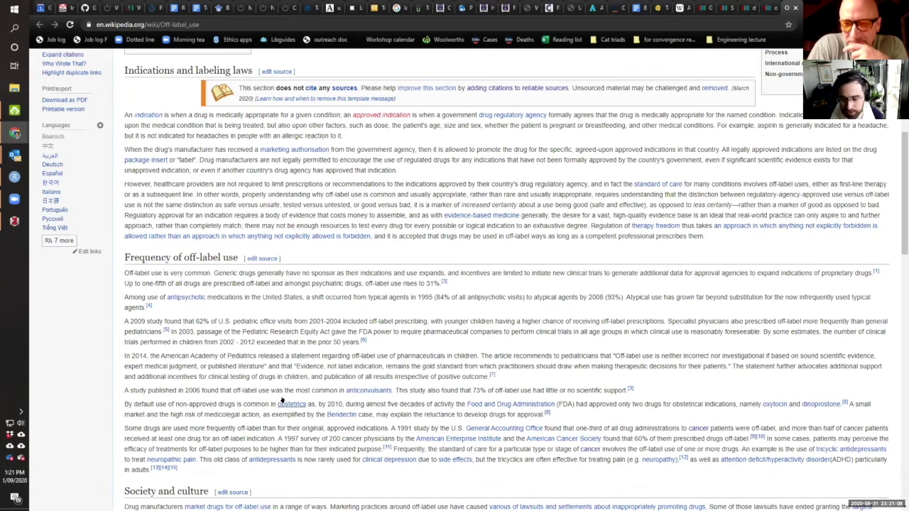
{"action": "mouse_move", "coordinate": [287, 403]}
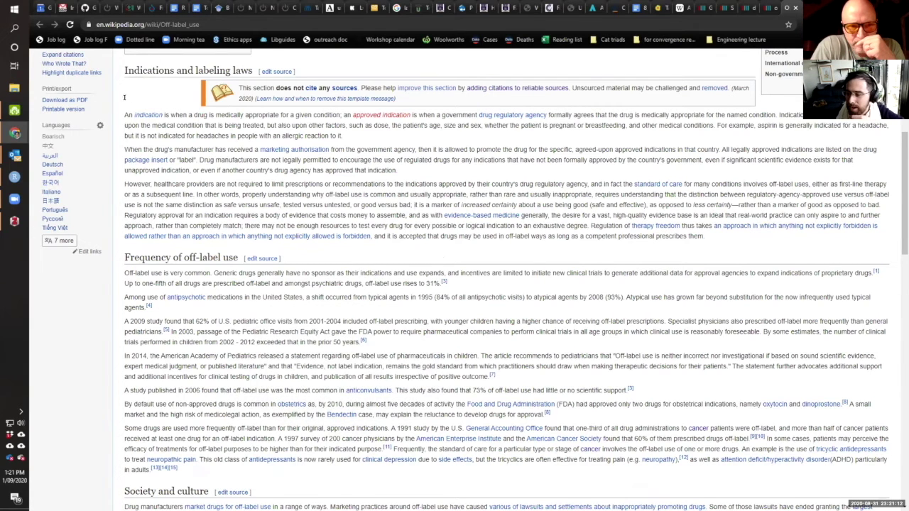
{"action": "scroll", "coordinate": [315, 263], "scroll_direction": "up", "scroll_amount": 4}
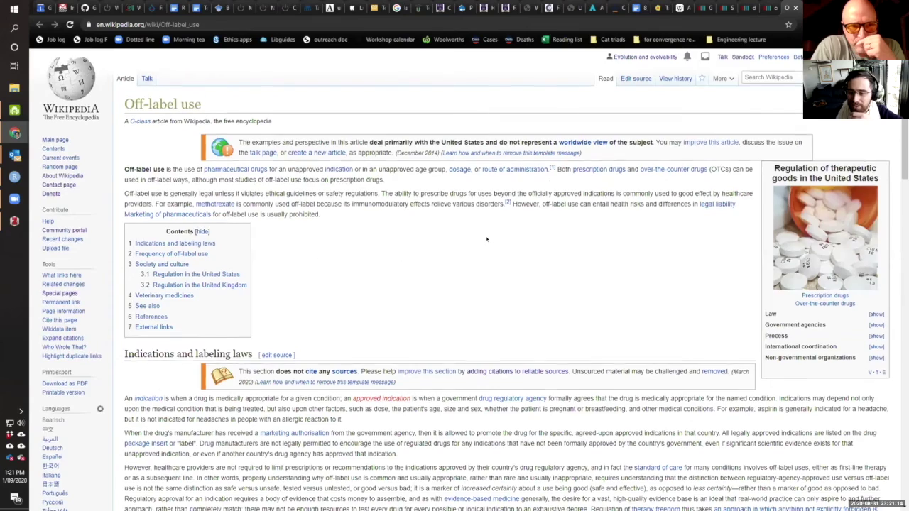
{"action": "scroll", "coordinate": [487, 256], "scroll_direction": "down", "scroll_amount": 4}
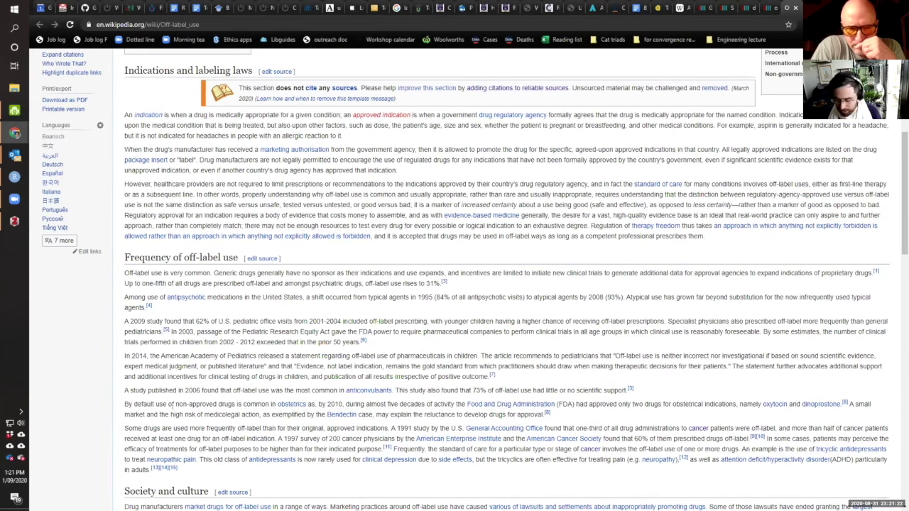
Step: Return to the diphenhydramine item and add a "start time" qualifier of 2018 to the insomnia value
{"action": "key", "text": "ctrl+shift+Tab"}
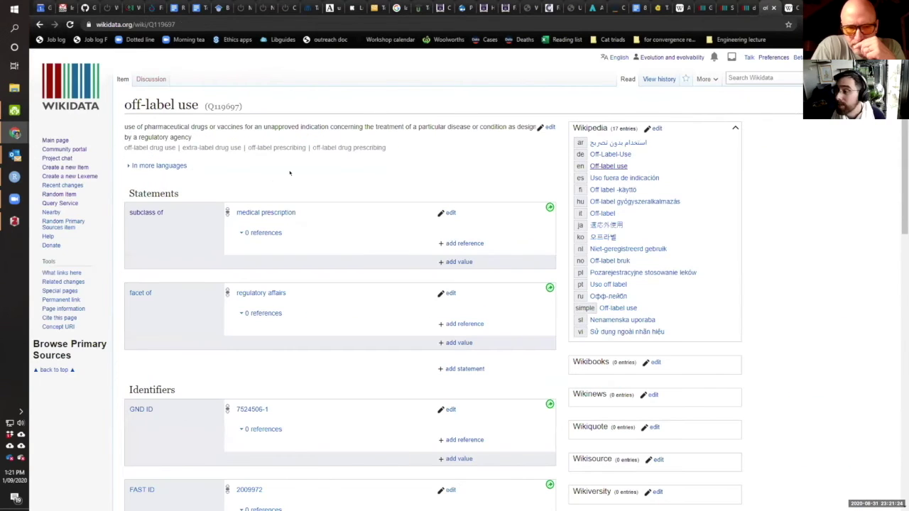
{"action": "key", "text": "ctrl+shift+Tab"}
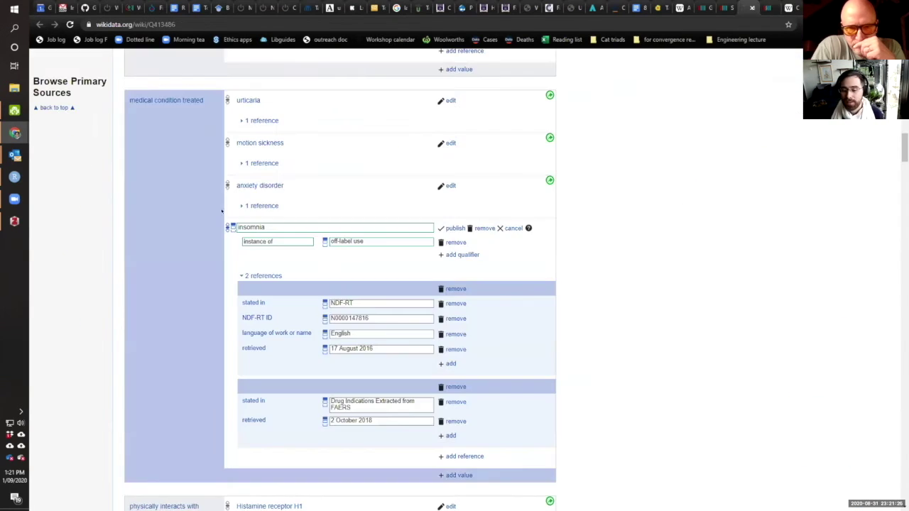
{"action": "scroll", "coordinate": [169, 187], "scroll_direction": "up", "scroll_amount": 3}
{"action": "scroll", "coordinate": [211, 163], "scroll_direction": "down", "scroll_amount": 1}
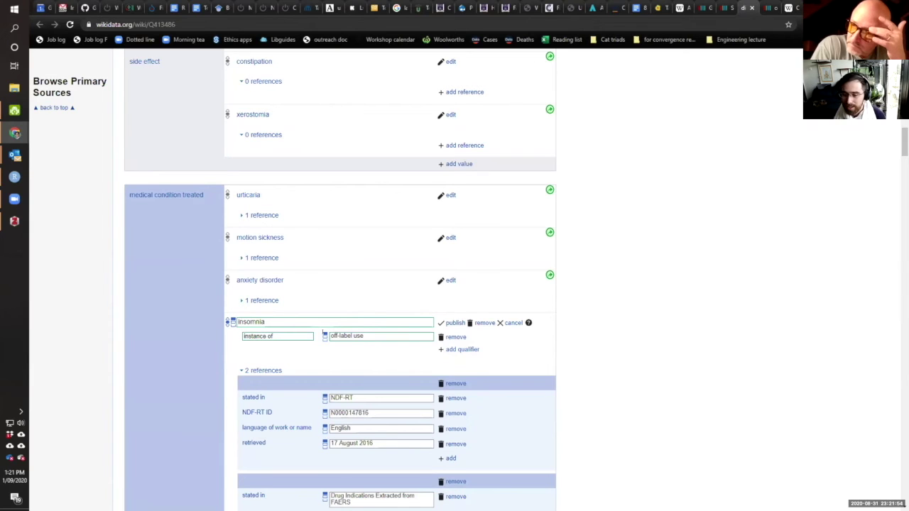
{"action": "left_click", "coordinate": [463, 349]}
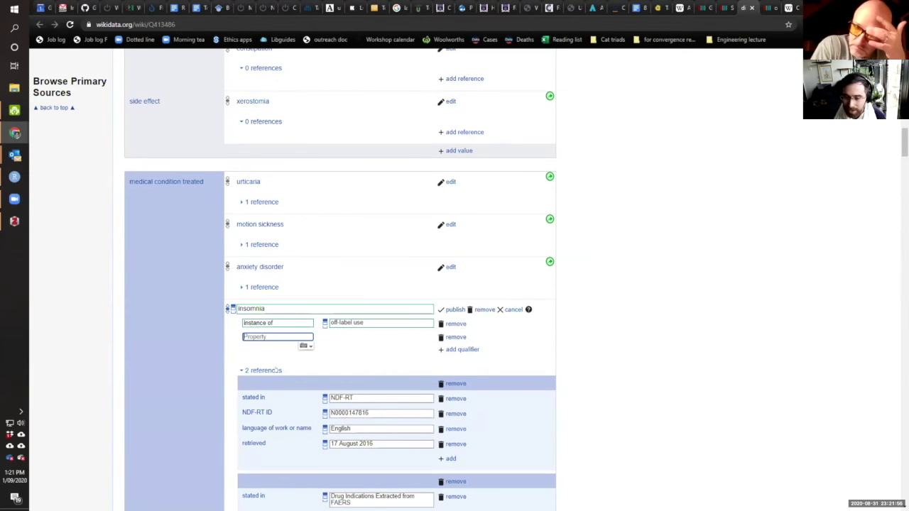
{"action": "left_click", "coordinate": [345, 371]}
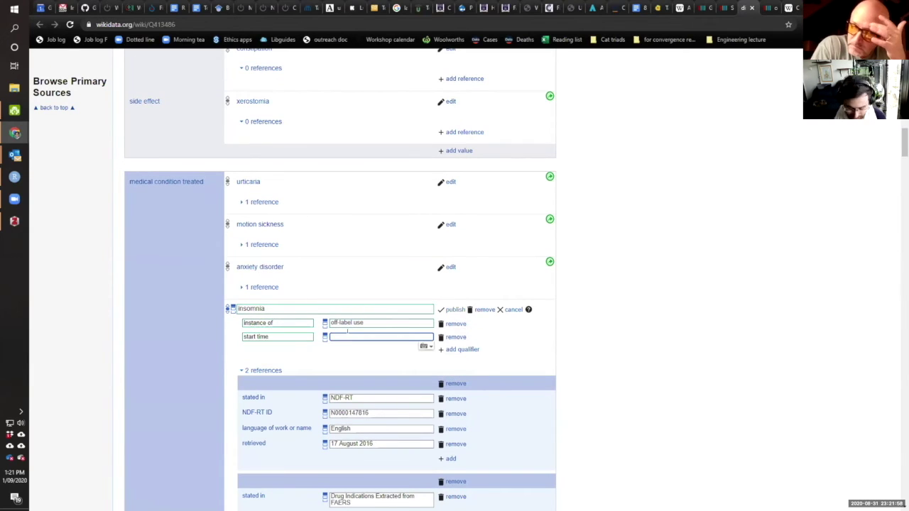
{"action": "type", "text": "2018"}
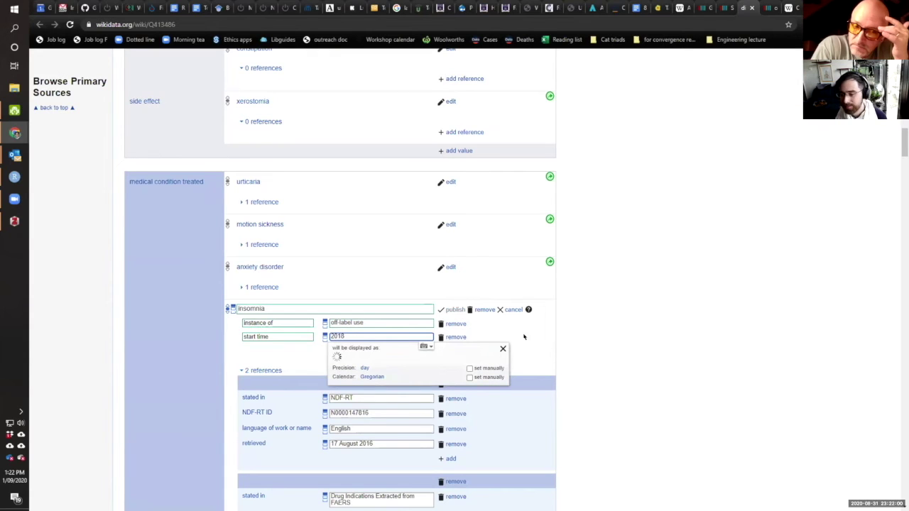
Step: Add an "end time" qualifier of 2019 to the insomnia value
{"action": "left_click", "coordinate": [438, 348]}
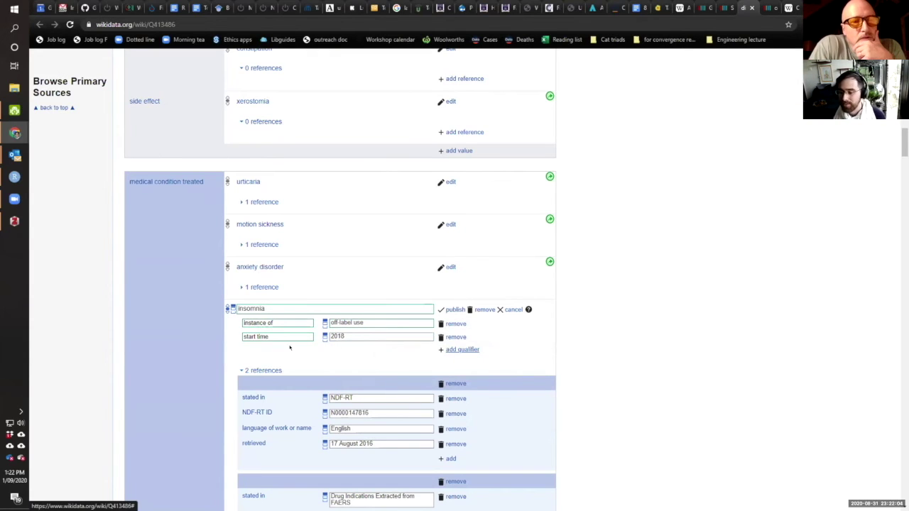
{"action": "type", "text": "end"}
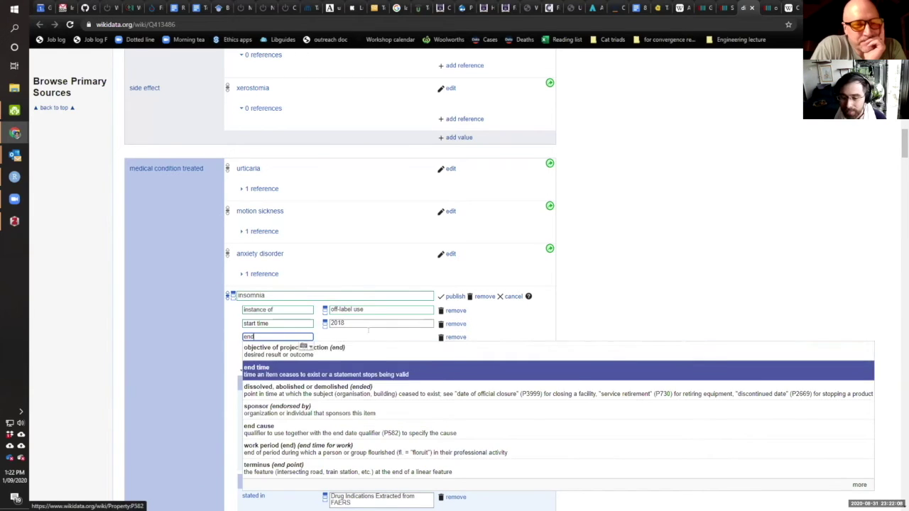
{"action": "key", "text": "Return"}
{"action": "type", "text": "2019"}
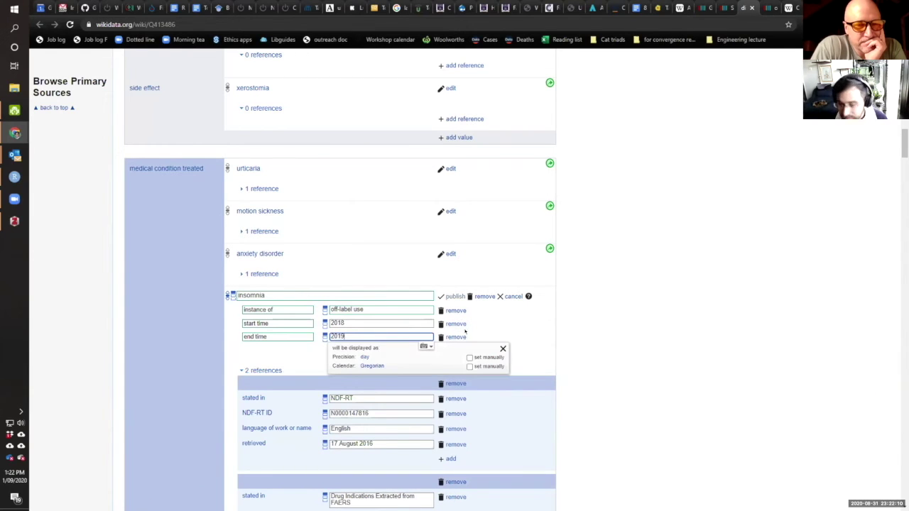
{"action": "left_click", "coordinate": [503, 348]}
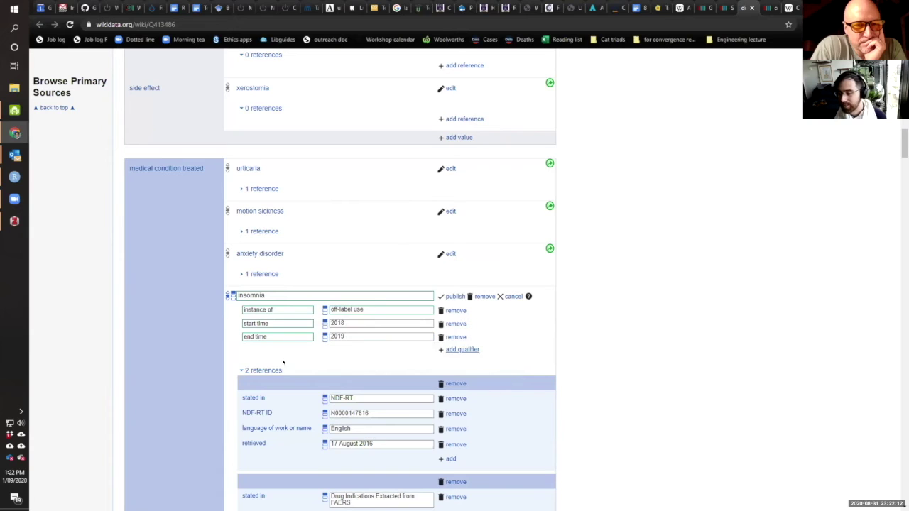
Step: Add a "has effect" qualifier with the value "death" to the insomnia value
{"action": "left_click", "coordinate": [463, 350]}
{"action": "type", "text": "has effect"}
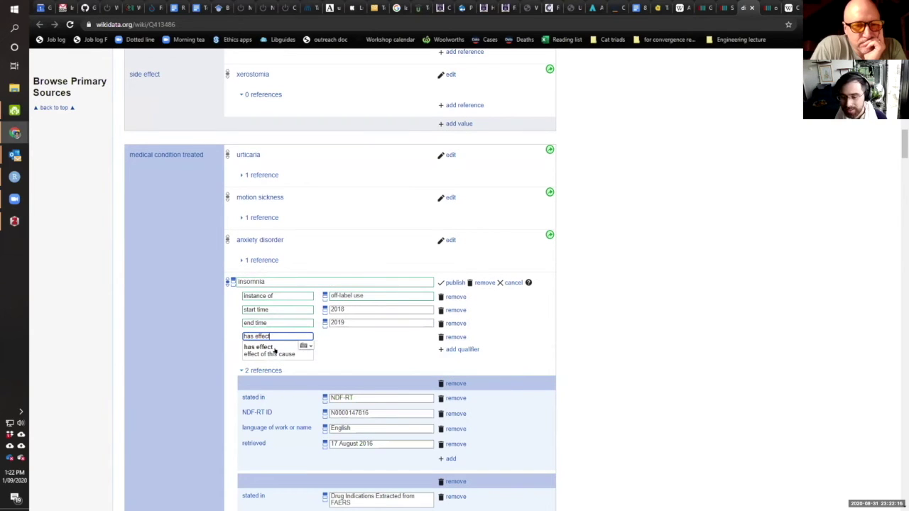
{"action": "left_click", "coordinate": [276, 349]}
{"action": "type", "text": "death"}
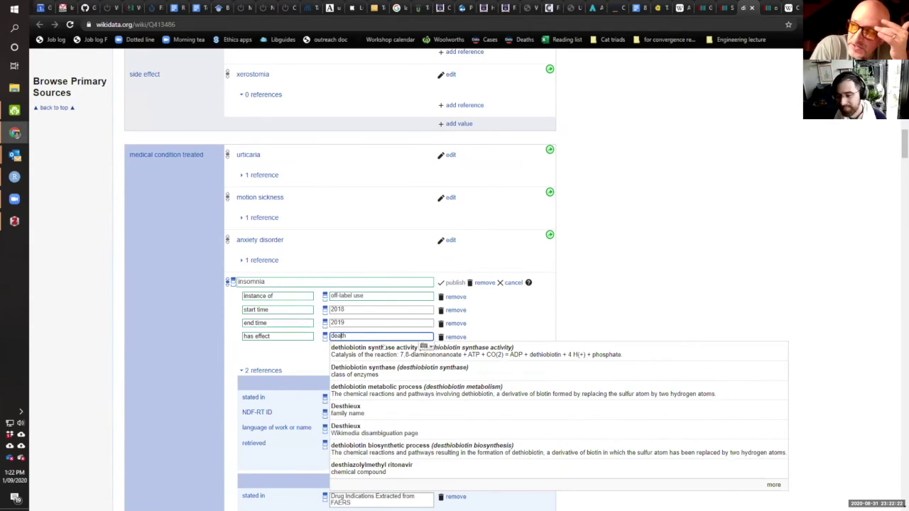
{"action": "key", "text": "Return"}
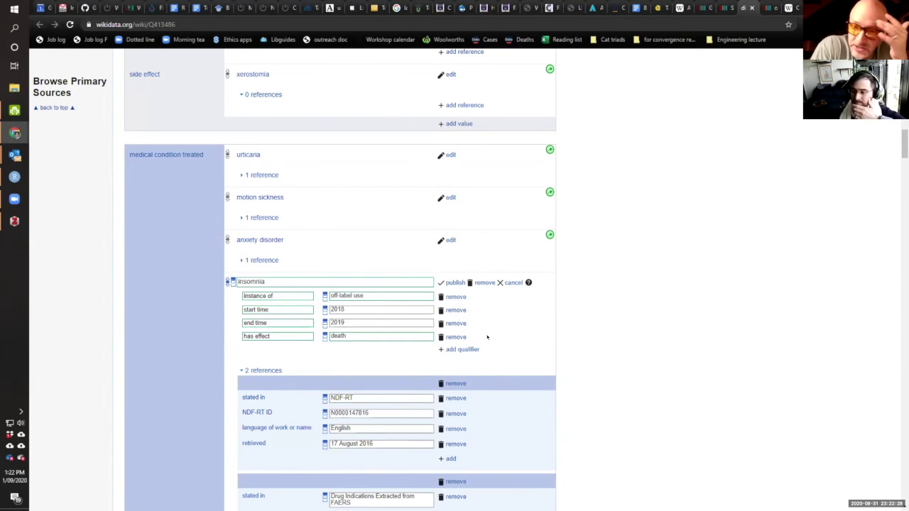
Step: Add a "valid in place" qualifier with the value Canada to the insomnia value
{"action": "left_click", "coordinate": [462, 349]}
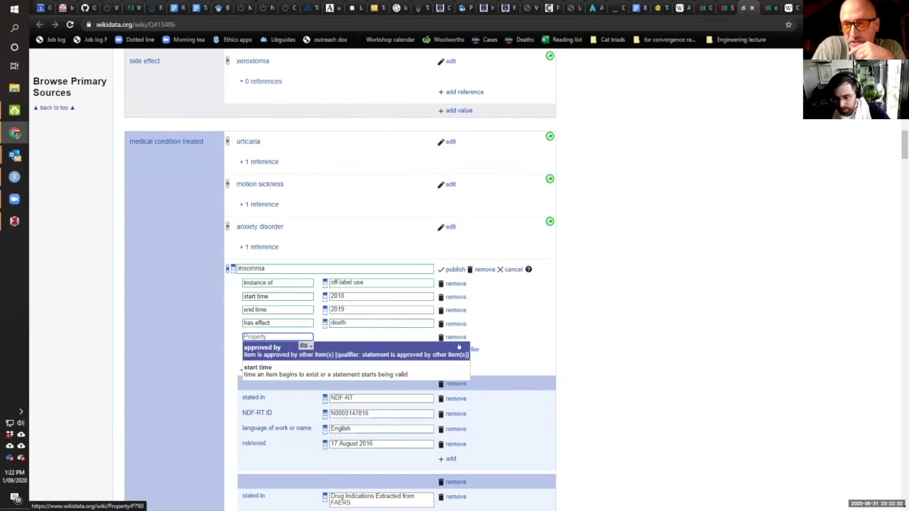
{"action": "type", "text": "a"}
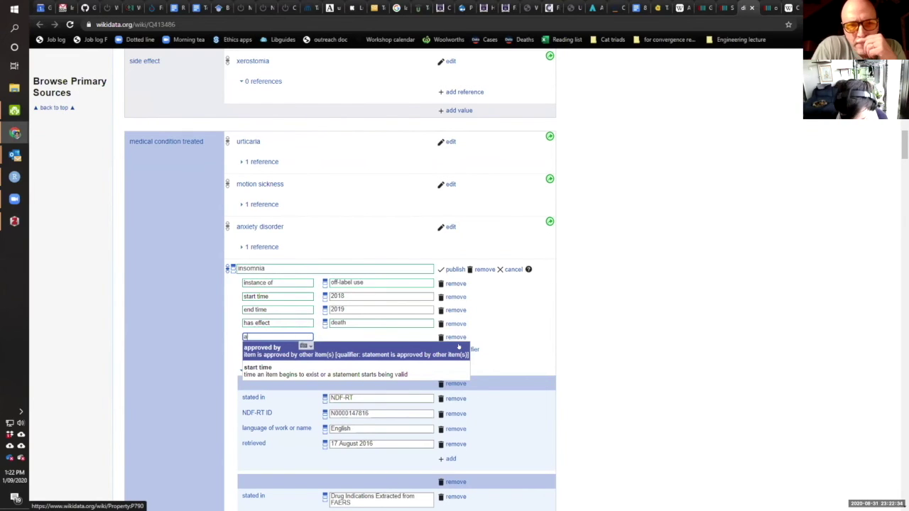
{"action": "type", "text": "pplies to part"}
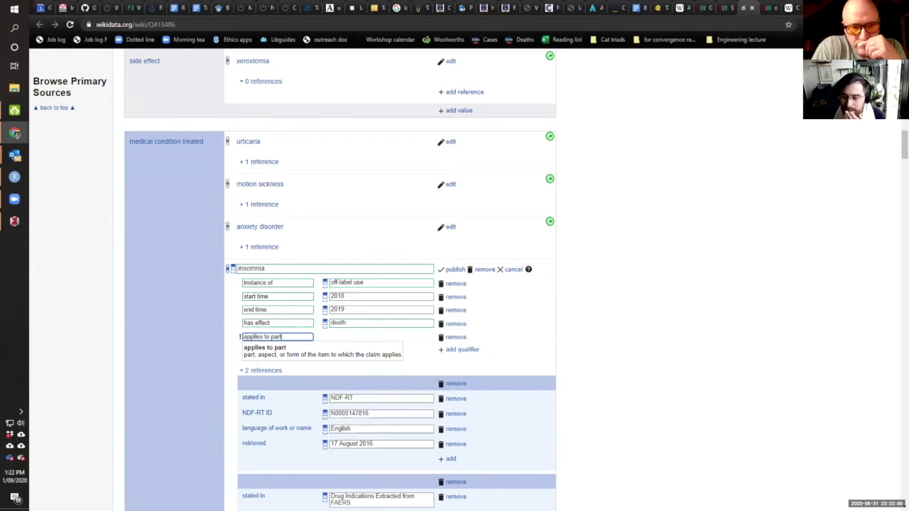
{"action": "left_click_drag", "start_coordinate": [283, 337], "coordinate": [230, 339]}
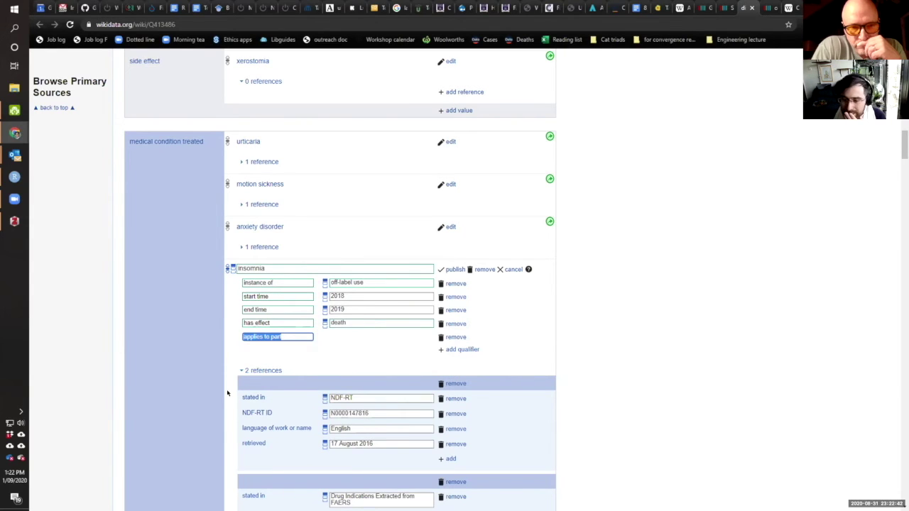
{"action": "type", "text": "country"}
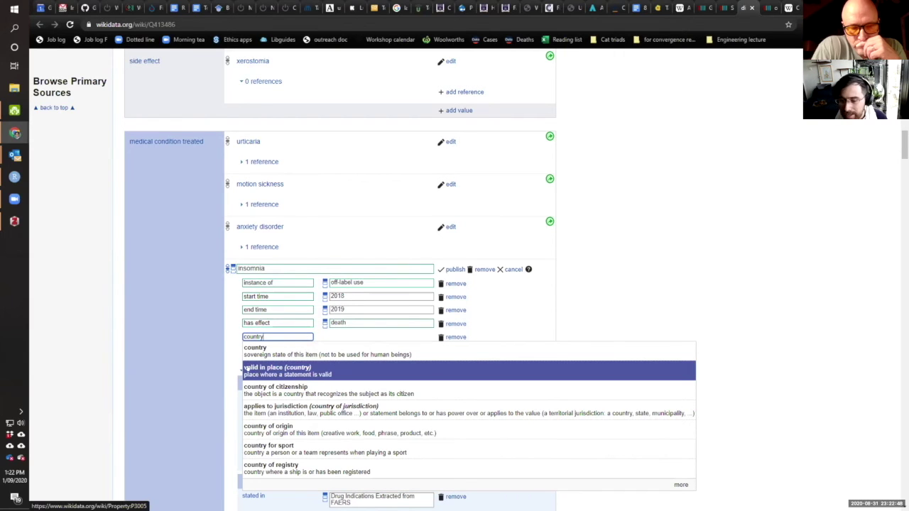
{"action": "key", "text": "Return"}
{"action": "type", "text": "canada"}
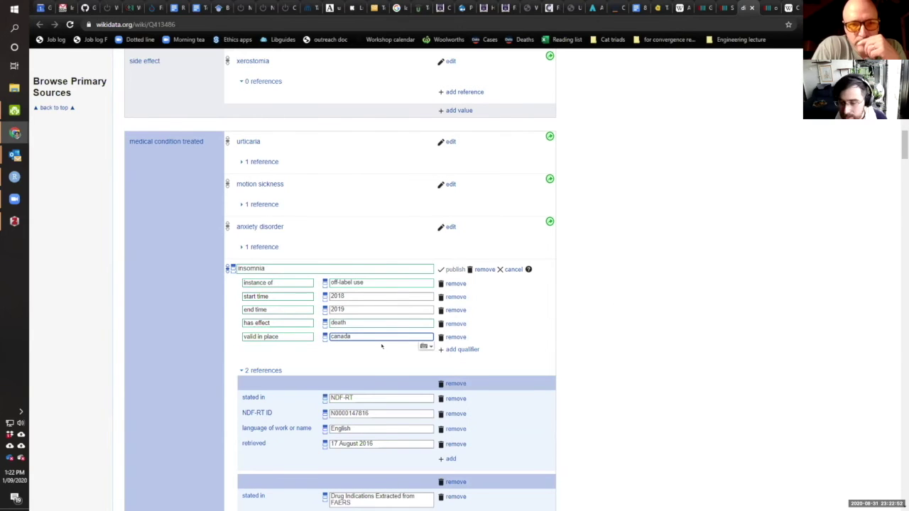
{"action": "key", "text": "Return"}
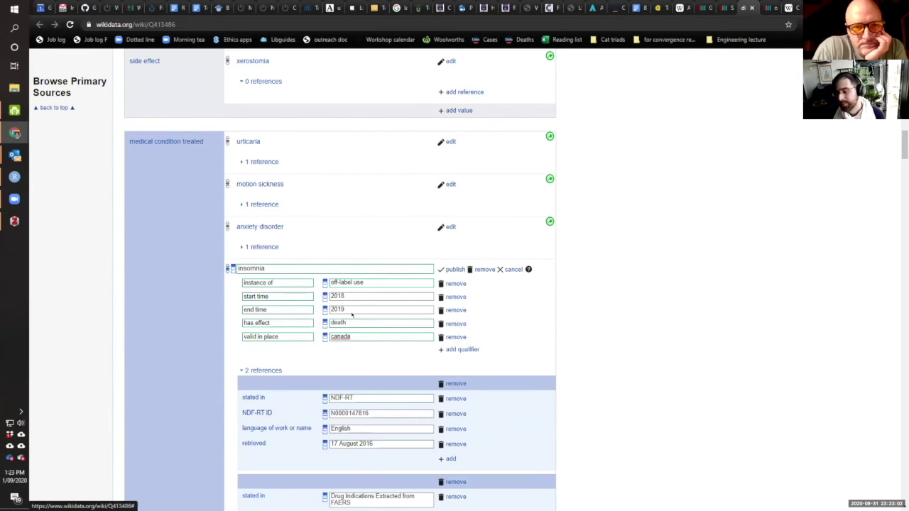
Step: Replace the "has effect" qualifier property with "side effect" and give it the value "death"
{"action": "double_click", "coordinate": [368, 323]}
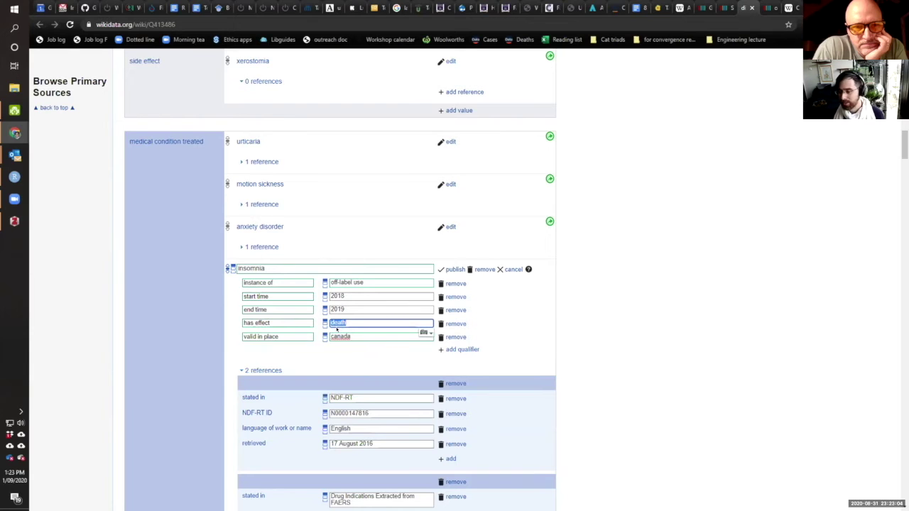
{"action": "key", "text": "shift+Tab"}
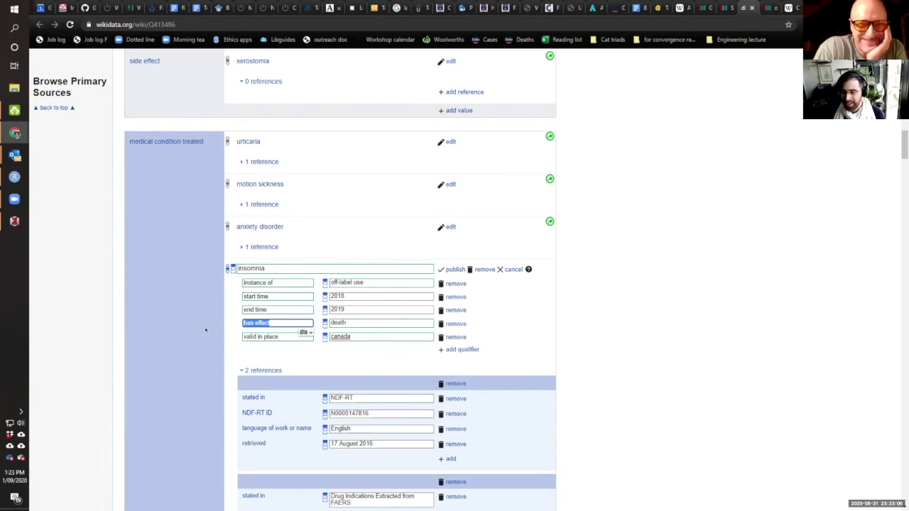
{"action": "type", "text": "side effect"}
{"action": "left_click", "coordinate": [274, 333]}
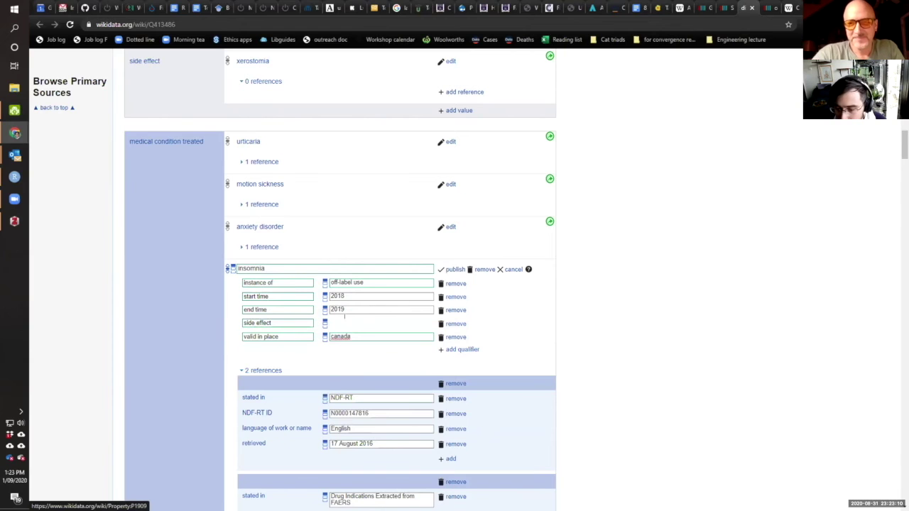
{"action": "type", "text": "death"}
{"action": "left_click", "coordinate": [307, 315]}
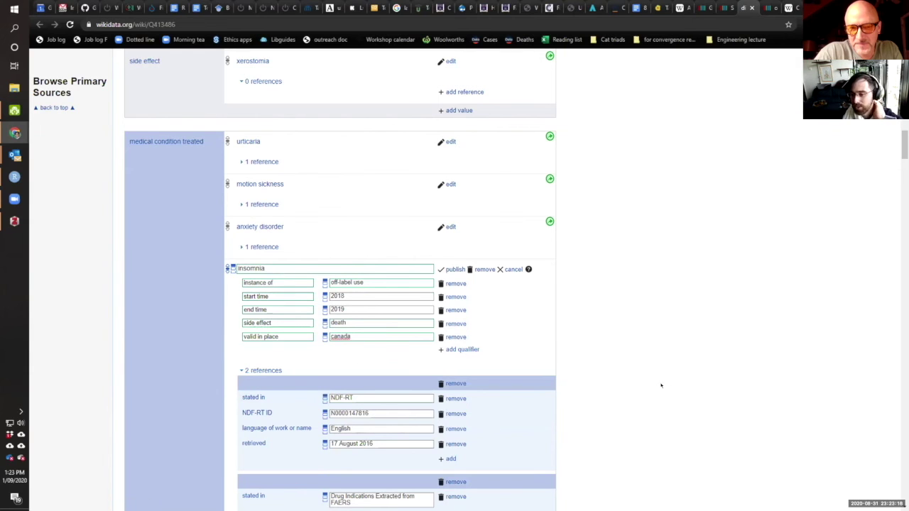
Step: Check the suggested matches for the "valid in place" value and discard all unpublished changes to the insomnia statement
{"action": "left_click", "coordinate": [383, 336]}
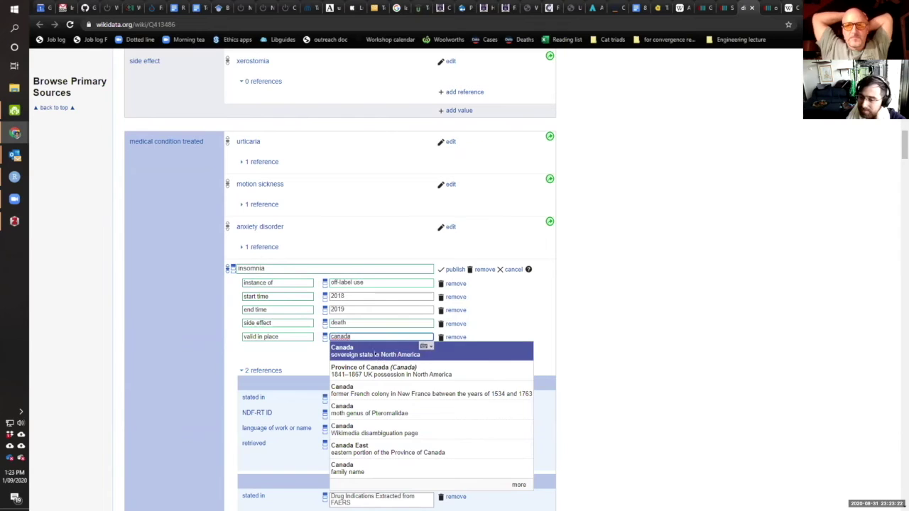
{"action": "left_click", "coordinate": [784, 353]}
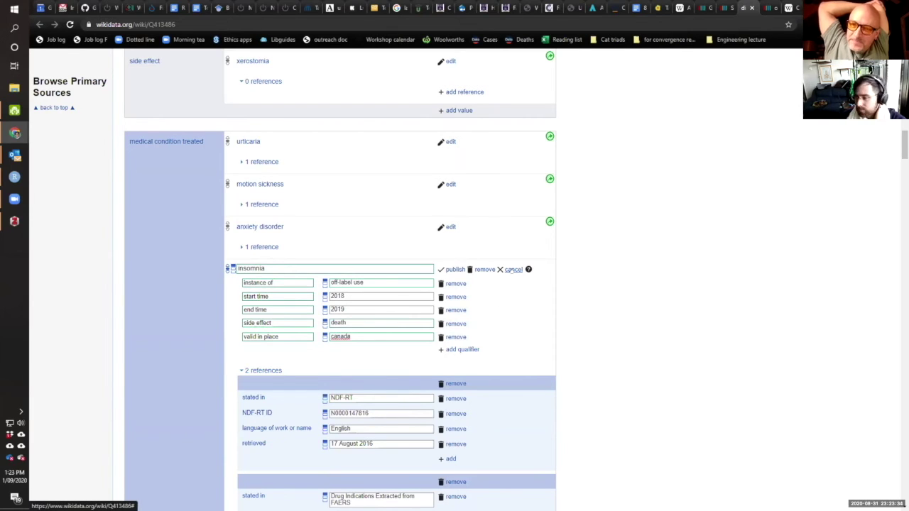
{"action": "left_click", "coordinate": [514, 270]}
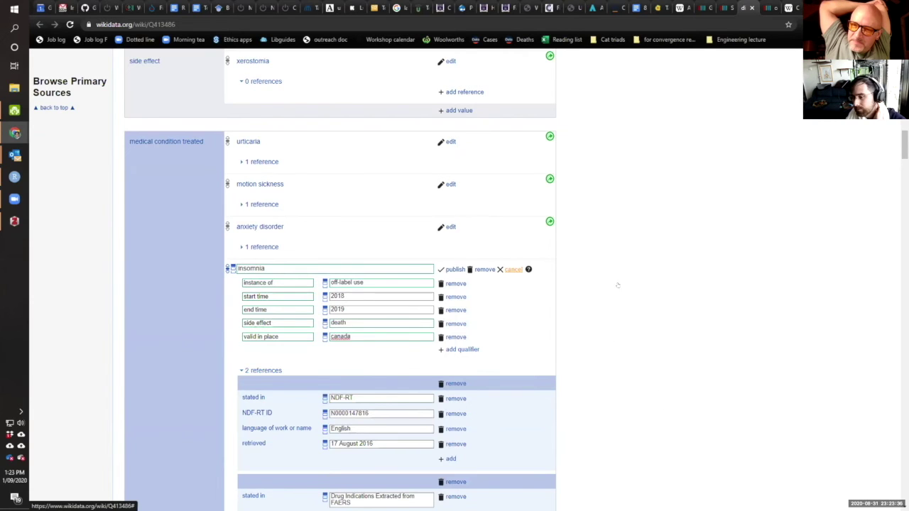
Step: Search Wikidata for "thalid" and open the thalidomide item
{"action": "scroll", "coordinate": [623, 120], "scroll_direction": "up", "scroll_amount": 20}
{"action": "left_click", "coordinate": [748, 77]}
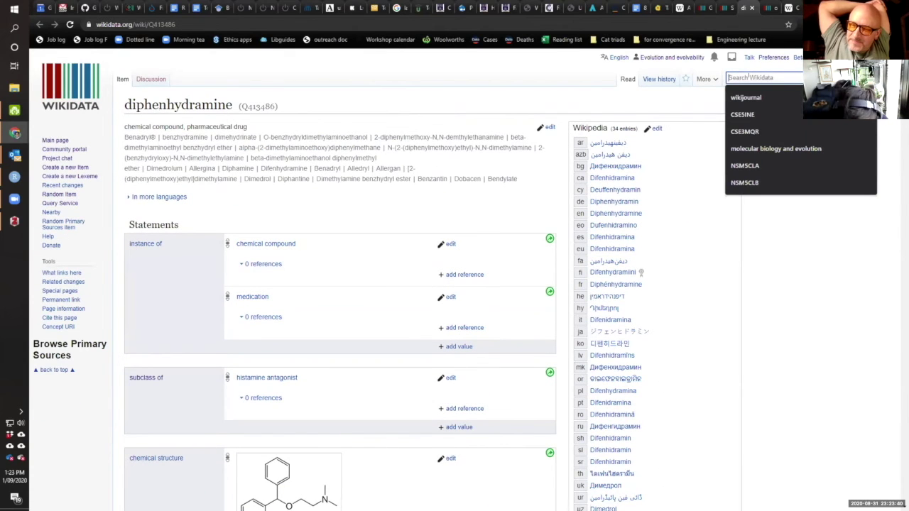
{"action": "type", "text": "thalid"}
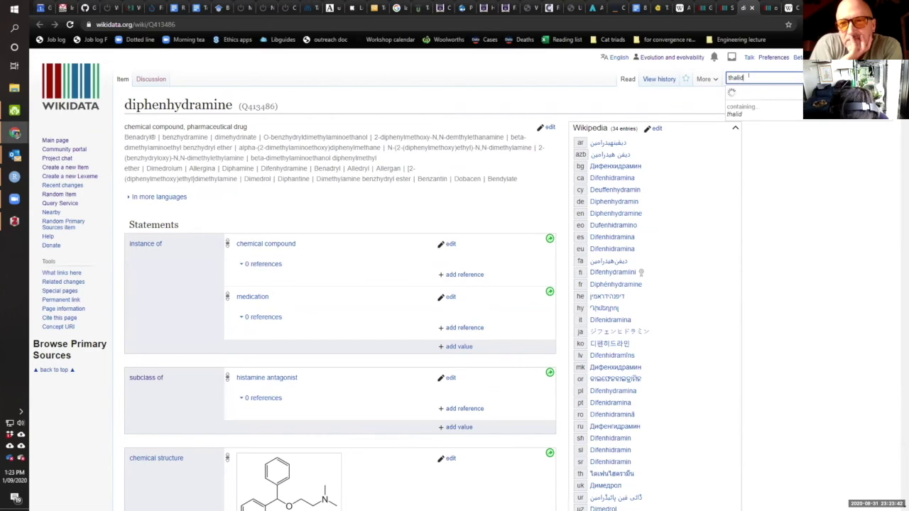
{"action": "key", "text": "Down"}
{"action": "key", "text": "Return"}
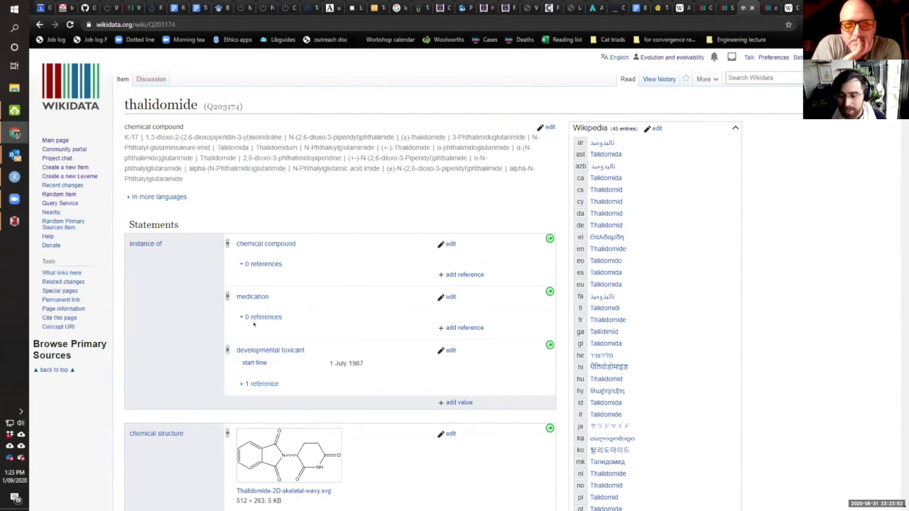
Step: Look through thalidomide's statements down to the end of "medical condition treated", expanding the reference for myelodysplastic syndrome
{"action": "scroll", "coordinate": [159, 241], "scroll_direction": "down", "scroll_amount": 6}
{"action": "scroll", "coordinate": [159, 239], "scroll_direction": "down", "scroll_amount": 4}
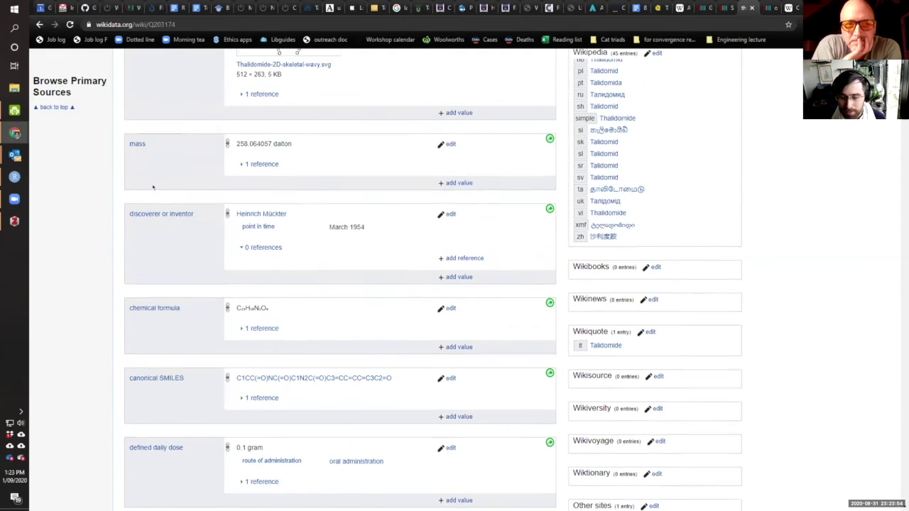
{"action": "scroll", "coordinate": [170, 206], "scroll_direction": "down", "scroll_amount": 3}
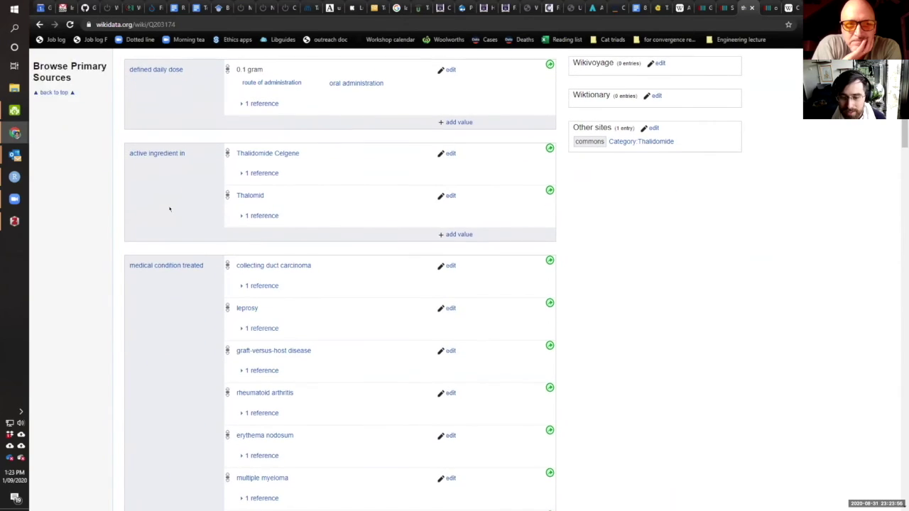
{"action": "scroll", "coordinate": [164, 188], "scroll_direction": "down", "scroll_amount": 1}
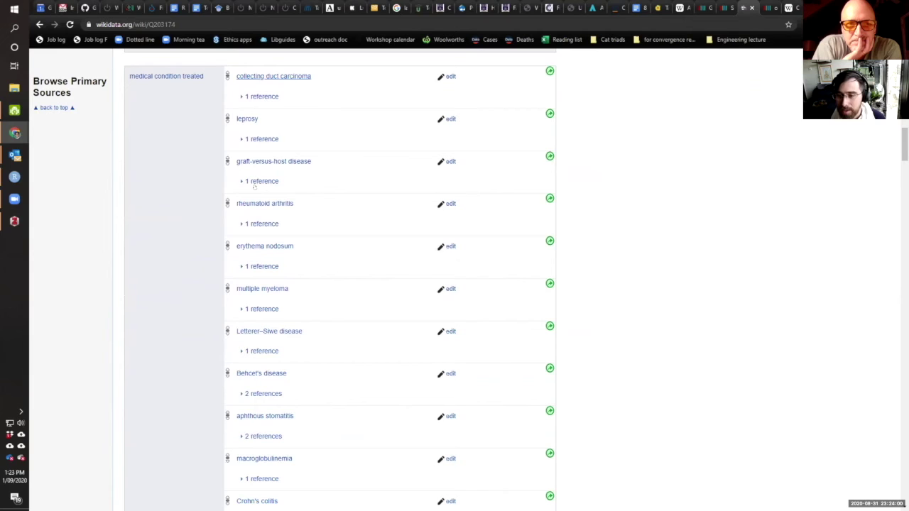
{"action": "scroll", "coordinate": [267, 302], "scroll_direction": "down", "scroll_amount": 4}
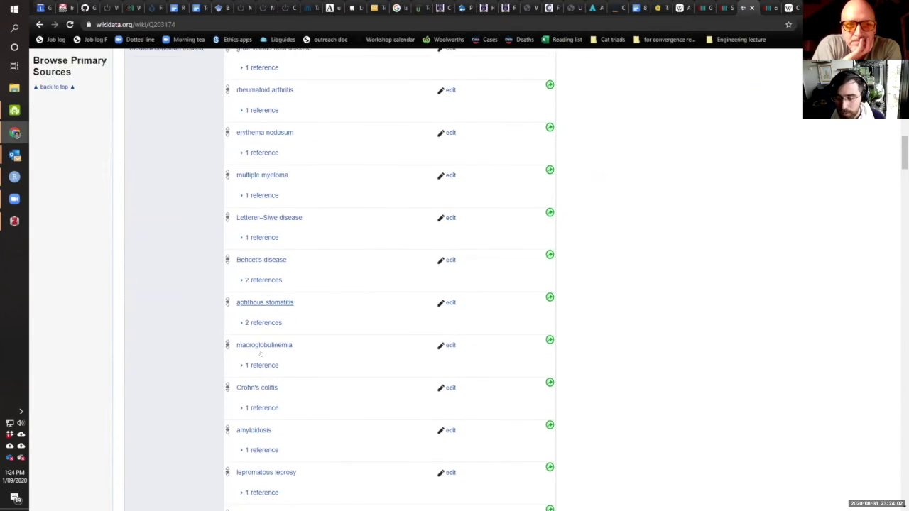
{"action": "scroll", "coordinate": [253, 368], "scroll_direction": "down", "scroll_amount": 1}
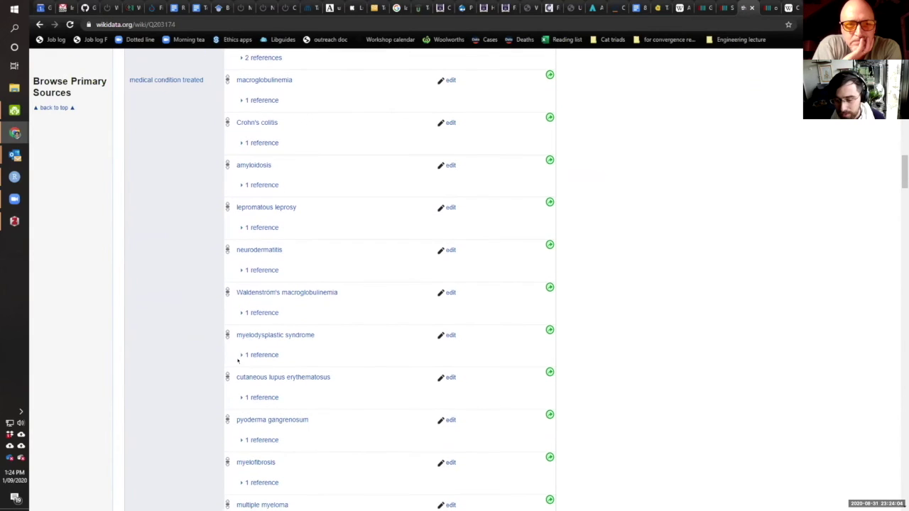
{"action": "left_click", "coordinate": [241, 356]}
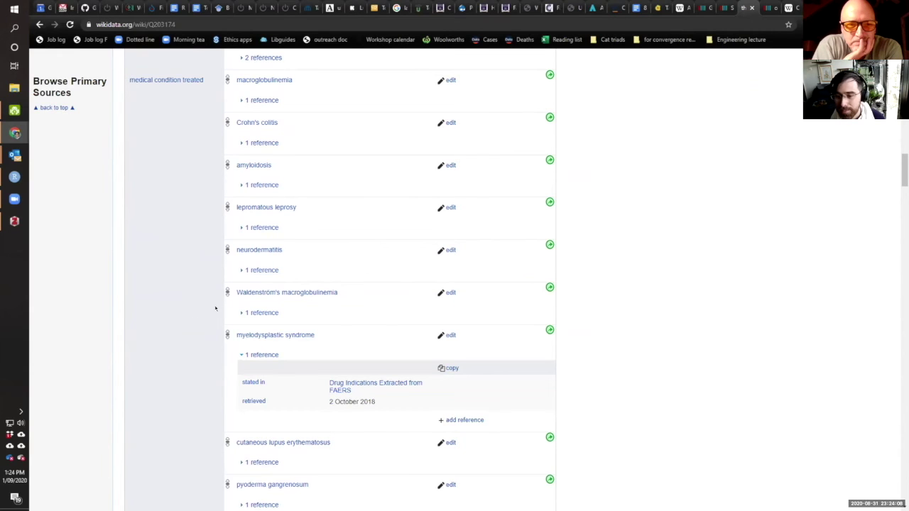
{"action": "scroll", "coordinate": [223, 331], "scroll_direction": "down", "scroll_amount": 1}
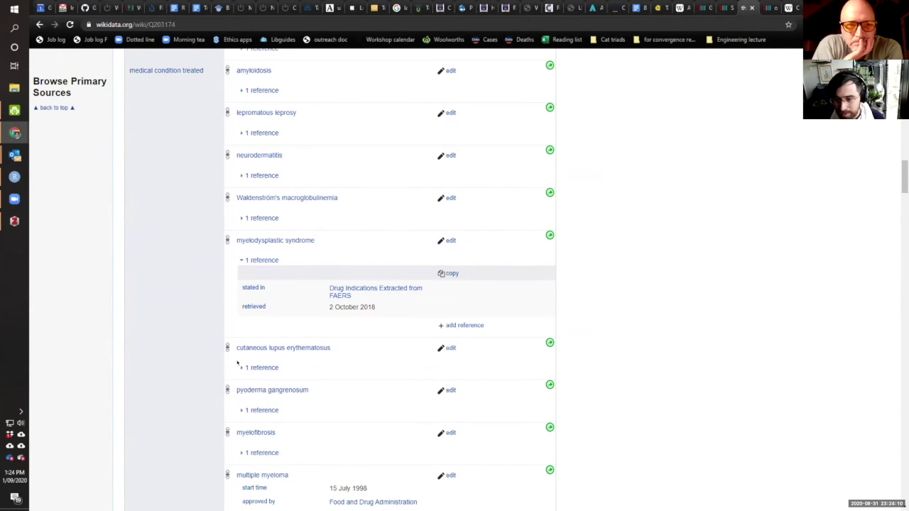
{"action": "scroll", "coordinate": [149, 381], "scroll_direction": "down", "scroll_amount": 3}
{"action": "scroll", "coordinate": [124, 345], "scroll_direction": "down", "scroll_amount": 2}
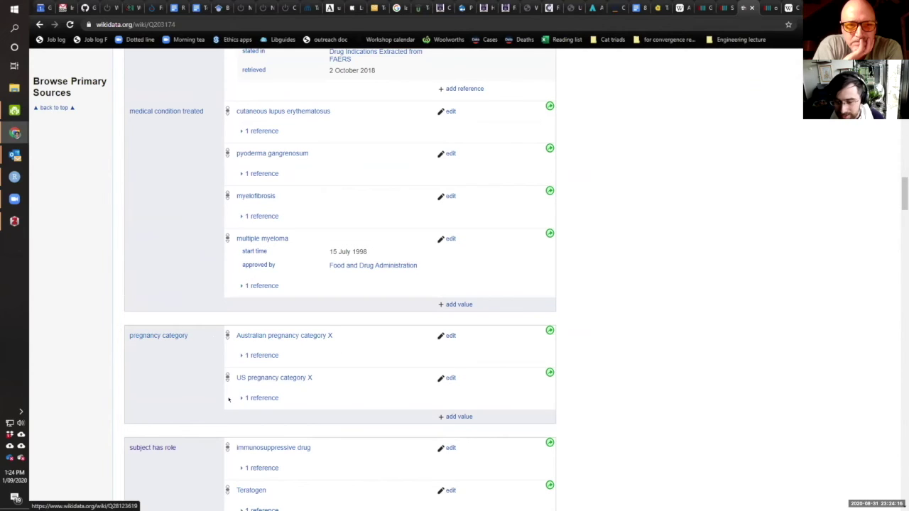
Step: Examine thalidomide's "pregnancy category" and "subject has role" statements, expand the Leprostatic agent reference, and continue to the "has part" statements
{"action": "scroll", "coordinate": [193, 383], "scroll_direction": "down", "scroll_amount": 2}
{"action": "scroll", "coordinate": [193, 383], "scroll_direction": "down", "scroll_amount": 2}
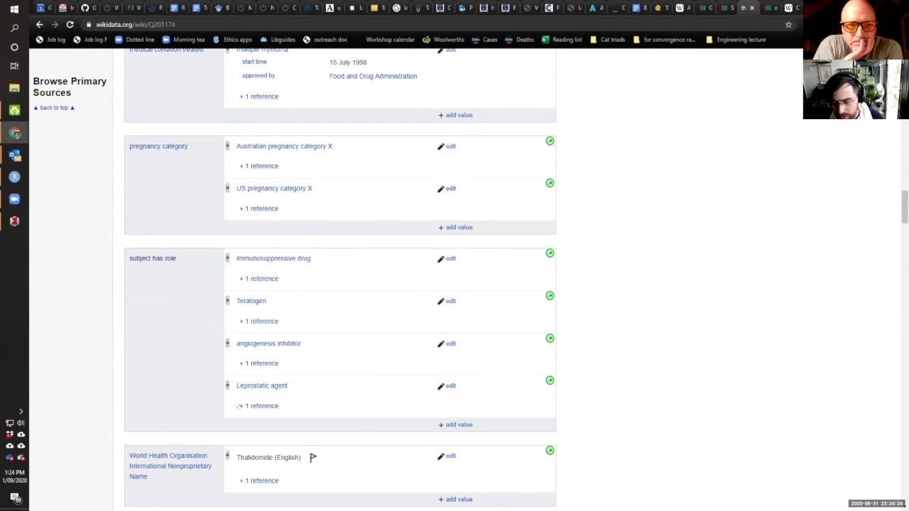
{"action": "left_click", "coordinate": [243, 407]}
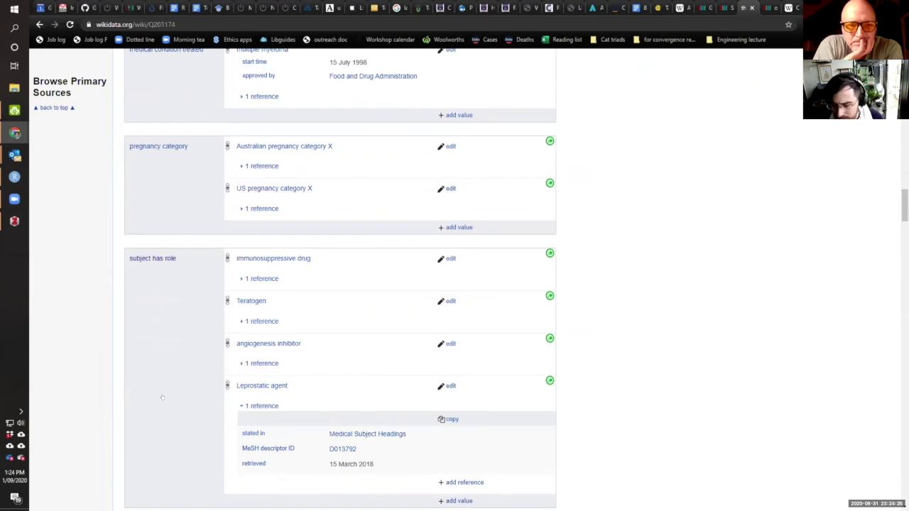
{"action": "scroll", "coordinate": [120, 401], "scroll_direction": "down", "scroll_amount": 3}
{"action": "scroll", "coordinate": [63, 352], "scroll_direction": "down", "scroll_amount": 5}
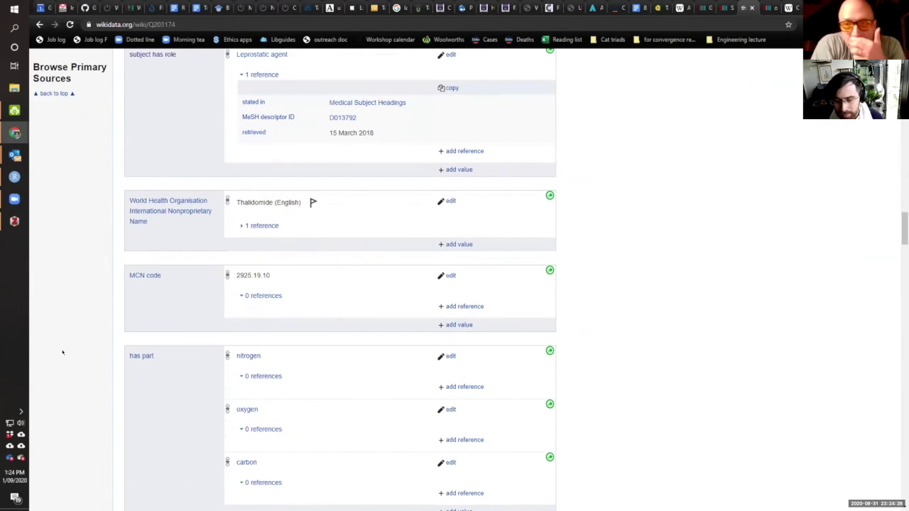
Step: Review thalidomide's statements between "active ingredient in" and the first identifiers, including "medical condition treated", "pregnancy category" and "subject has role"
{"action": "scroll", "coordinate": [84, 338], "scroll_direction": "down", "scroll_amount": 4}
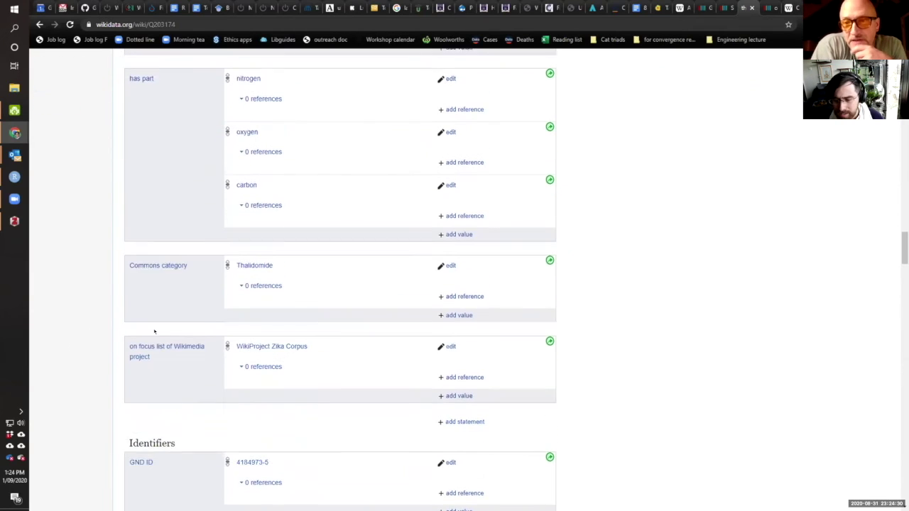
{"action": "scroll", "coordinate": [346, 329], "scroll_direction": "down", "scroll_amount": 3}
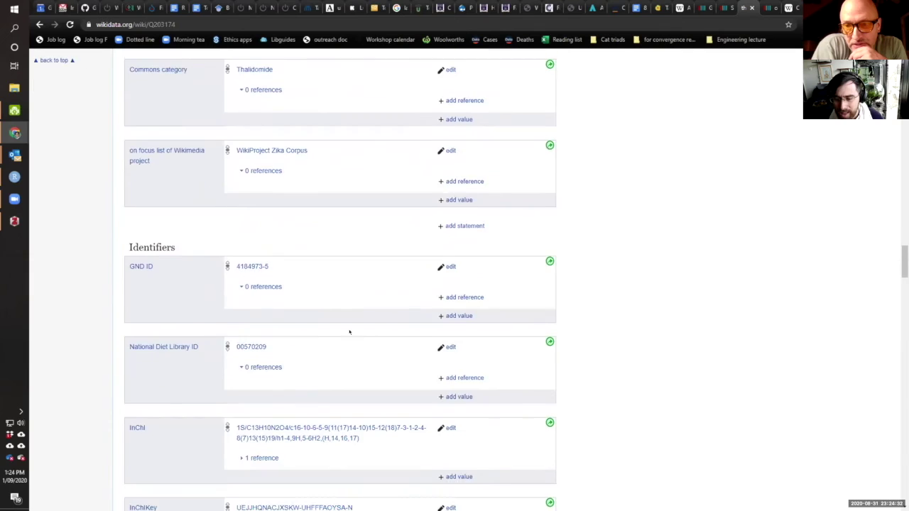
{"action": "scroll", "coordinate": [349, 334], "scroll_direction": "up", "scroll_amount": 7}
{"action": "scroll", "coordinate": [349, 336], "scroll_direction": "up", "scroll_amount": 6}
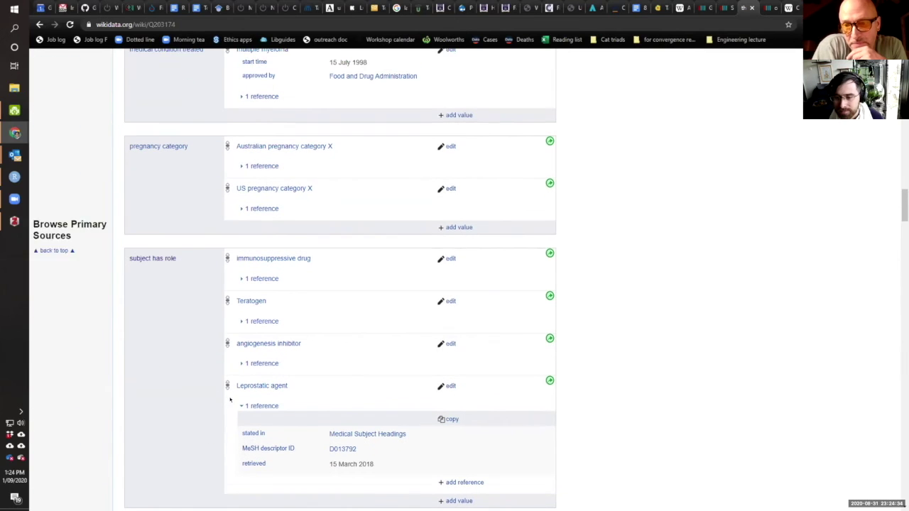
{"action": "scroll", "coordinate": [256, 369], "scroll_direction": "up", "scroll_amount": 3}
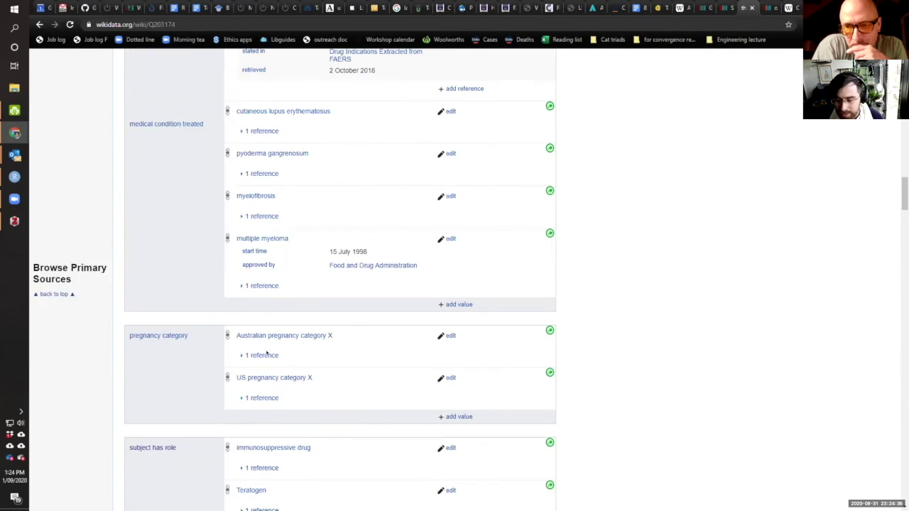
{"action": "scroll", "coordinate": [284, 344], "scroll_direction": "up", "scroll_amount": 1}
{"action": "scroll", "coordinate": [288, 348], "scroll_direction": "up", "scroll_amount": 5}
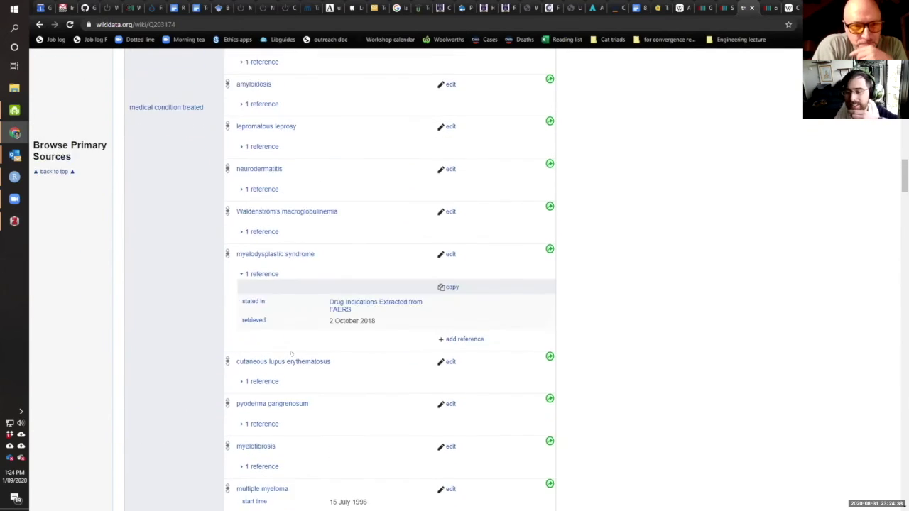
{"action": "scroll", "coordinate": [297, 354], "scroll_direction": "up", "scroll_amount": 4}
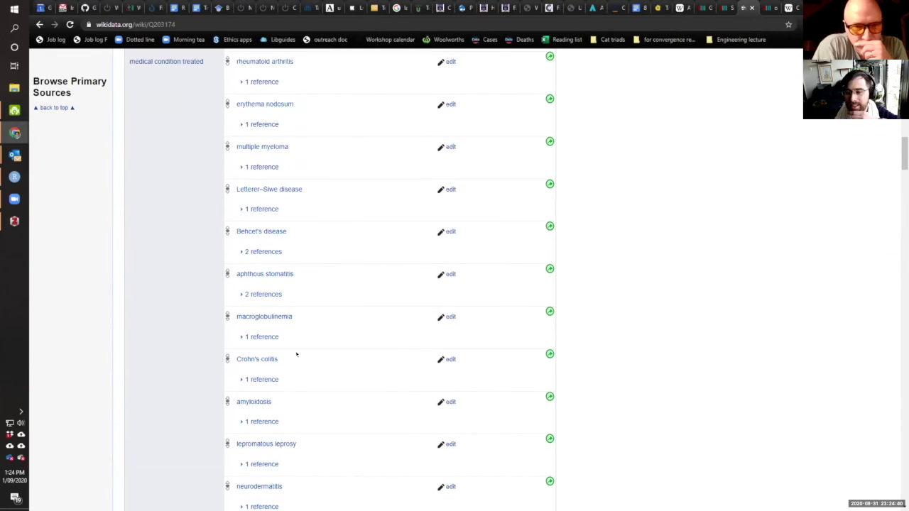
{"action": "scroll", "coordinate": [296, 354], "scroll_direction": "up", "scroll_amount": 1}
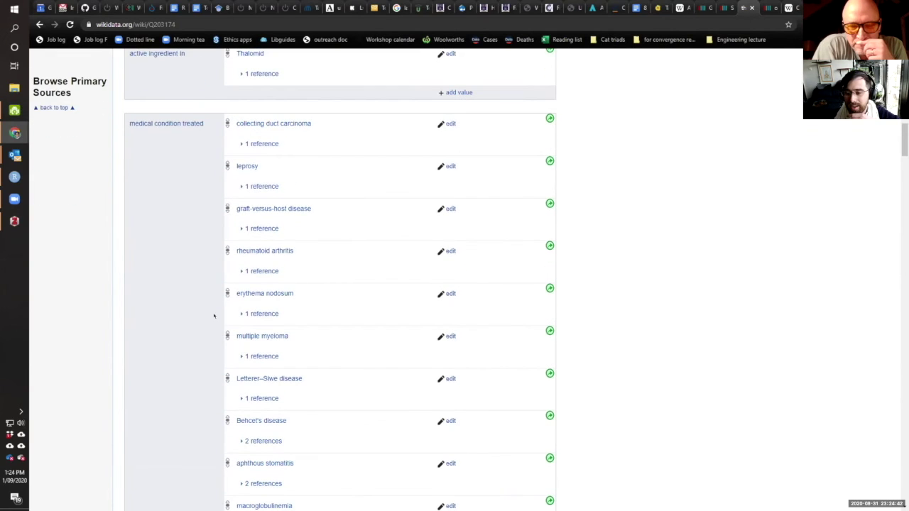
{"action": "scroll", "coordinate": [191, 309], "scroll_direction": "up", "scroll_amount": 2}
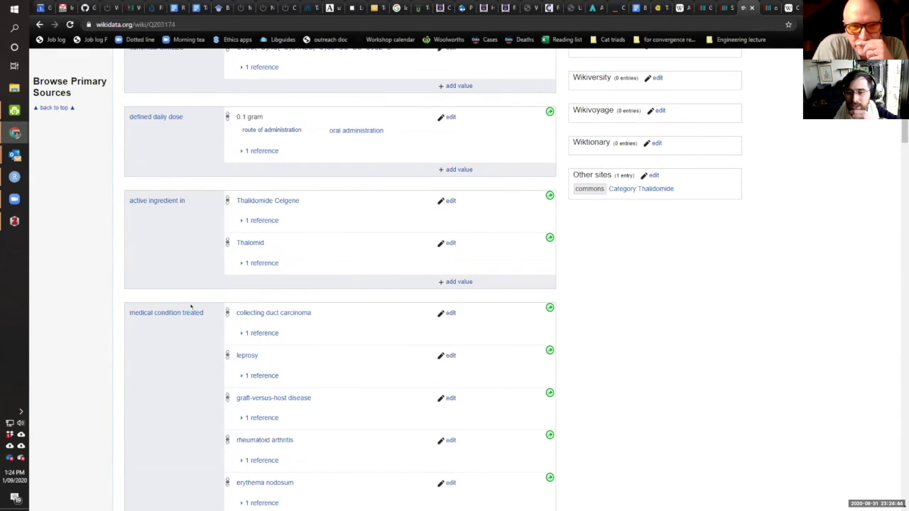
{"action": "scroll", "coordinate": [192, 309], "scroll_direction": "down", "scroll_amount": 8}
{"action": "scroll", "coordinate": [307, 232], "scroll_direction": "down", "scroll_amount": 2}
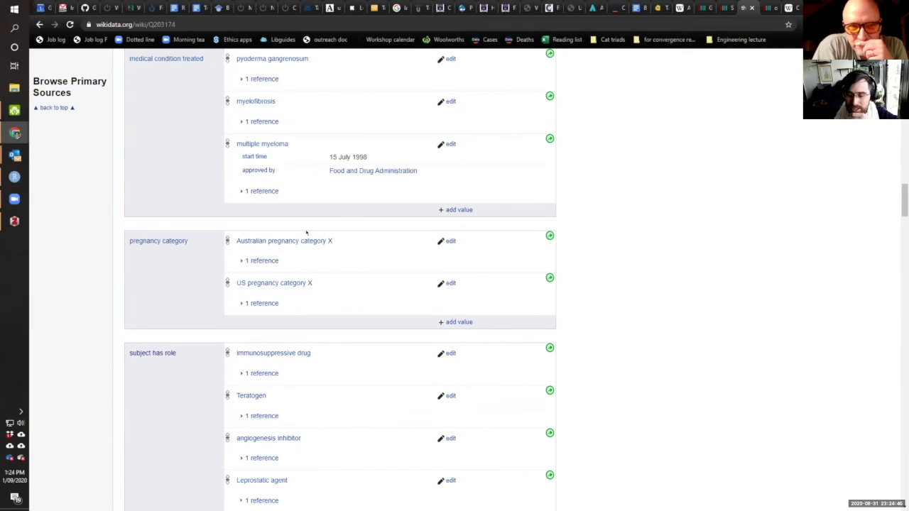
{"action": "scroll", "coordinate": [198, 256], "scroll_direction": "up", "scroll_amount": 1}
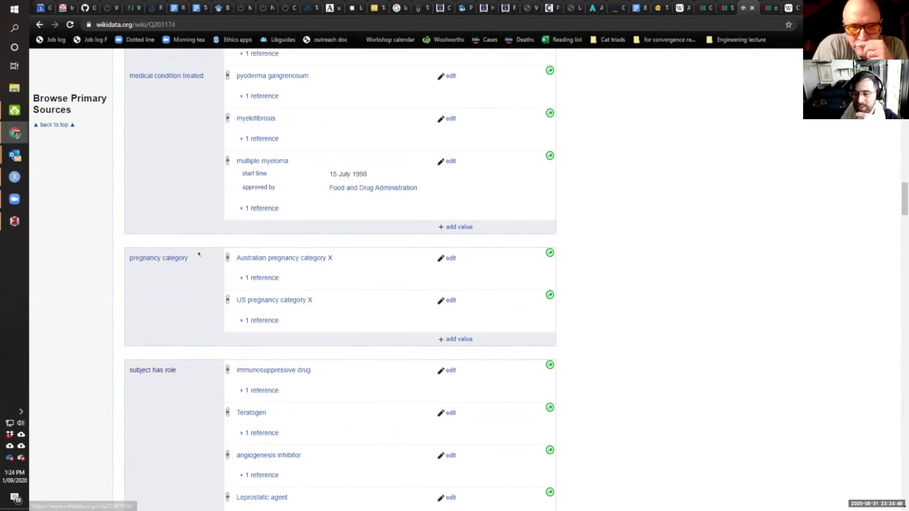
{"action": "scroll", "coordinate": [155, 258], "scroll_direction": "down", "scroll_amount": 2}
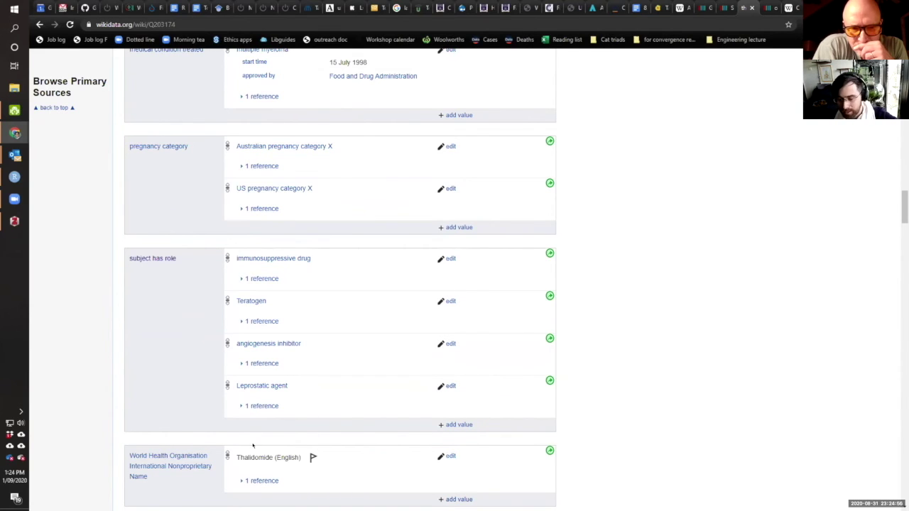
Step: Copy the name "Thalidomide" from the nonproprietary name statement and open the Wikipedia article on it in a new tab
{"action": "double_click", "coordinate": [249, 456]}
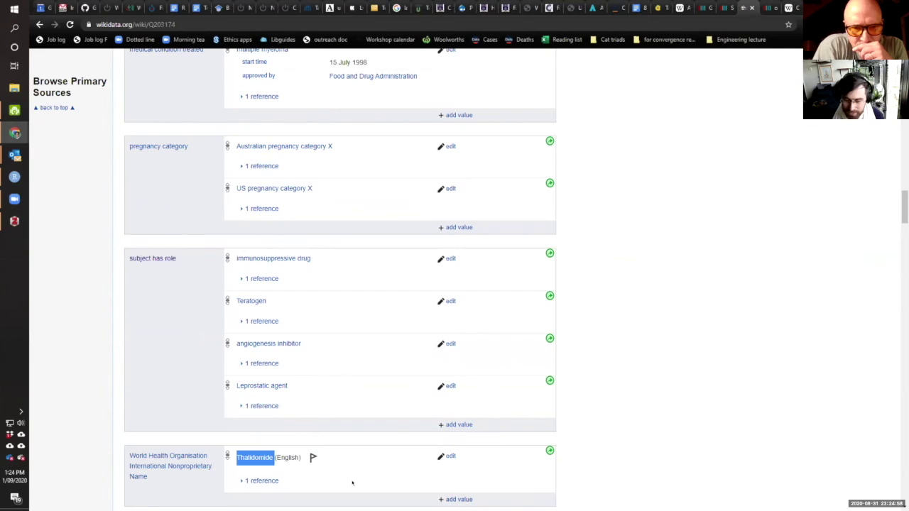
{"action": "key", "text": "ctrl+c"}
{"action": "key", "text": "ctrl+t"}
{"action": "type", "text": "q"}
{"action": "key", "text": "ctrl+v"}
{"action": "key", "text": "Return"}
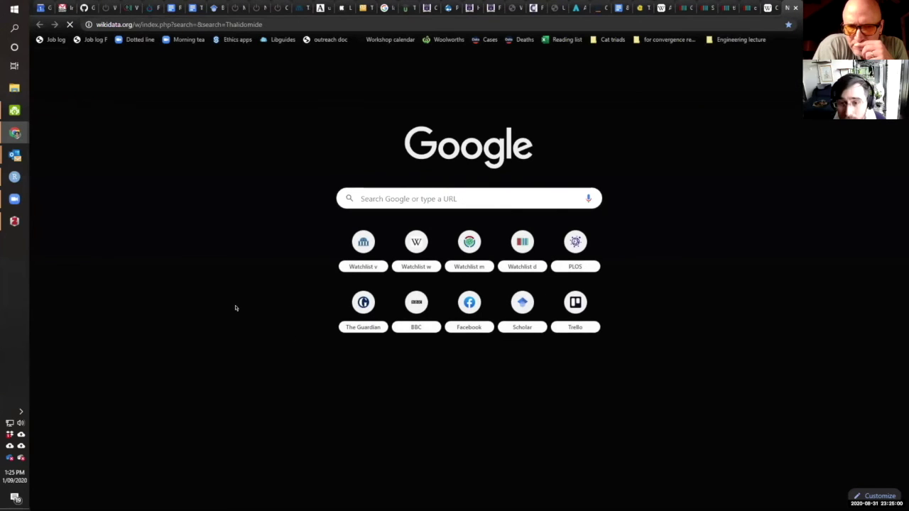
{"action": "key", "text": "ctrl+l"}
{"action": "type", "text": "w"}
{"action": "key", "text": "ctrl+v"}
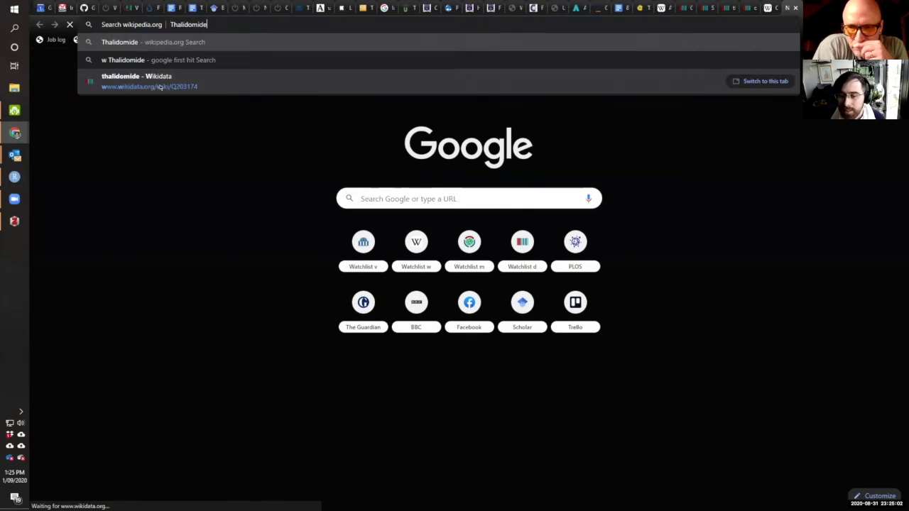
{"action": "key", "text": "Return"}
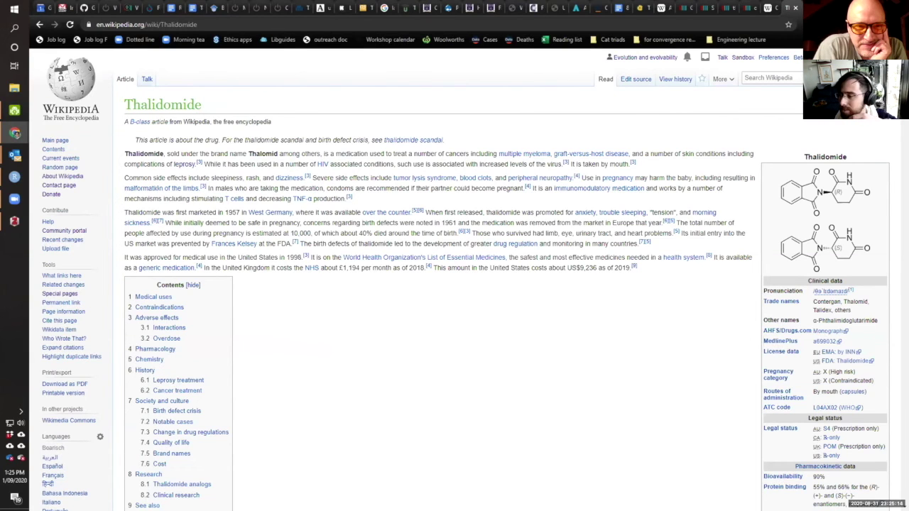
Step: Open the article linked from "malformation of the limbs" and search Wikidata for its title, "Phocomelia"
{"action": "left_click", "coordinate": [155, 191]}
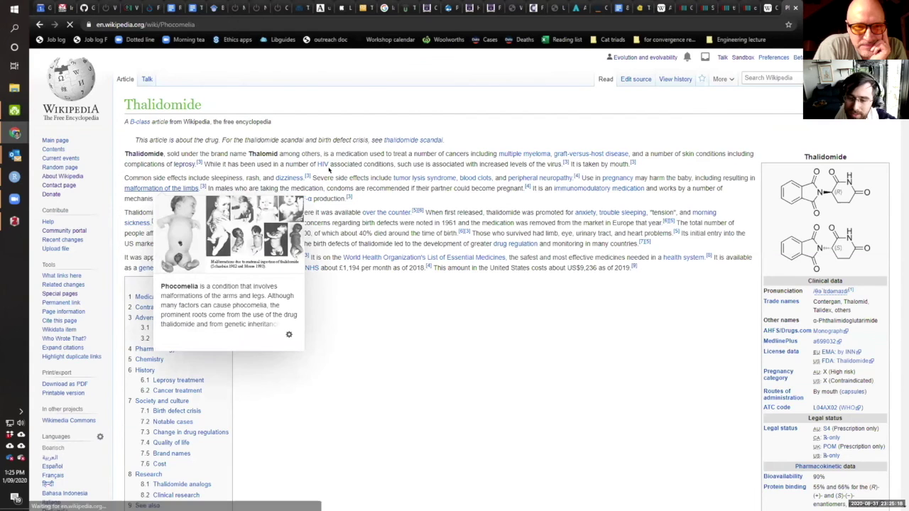
{"action": "double_click", "coordinate": [163, 105]}
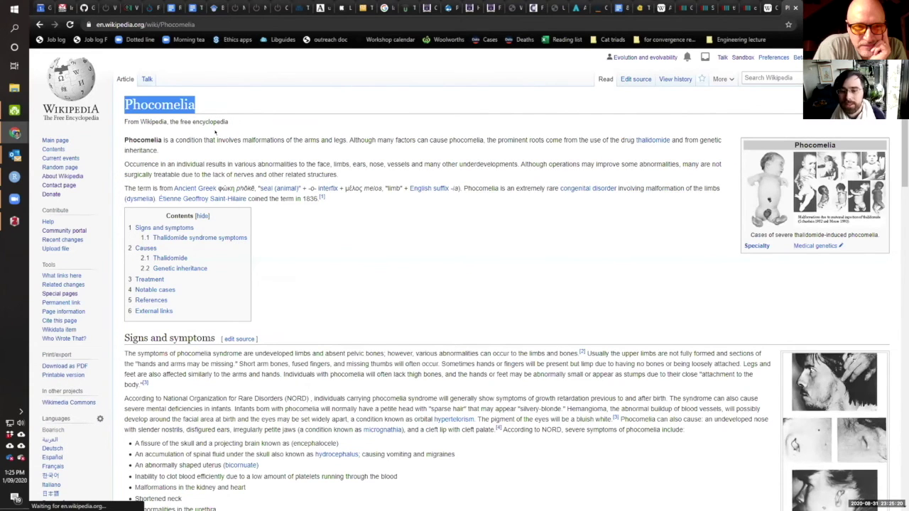
{"action": "key", "text": "ctrl+l"}
{"action": "type", "text": "wikidata.org"}
{"action": "key", "text": "Tab"}
{"action": "key", "text": "ctrl+v"}
{"action": "key", "text": "Return"}
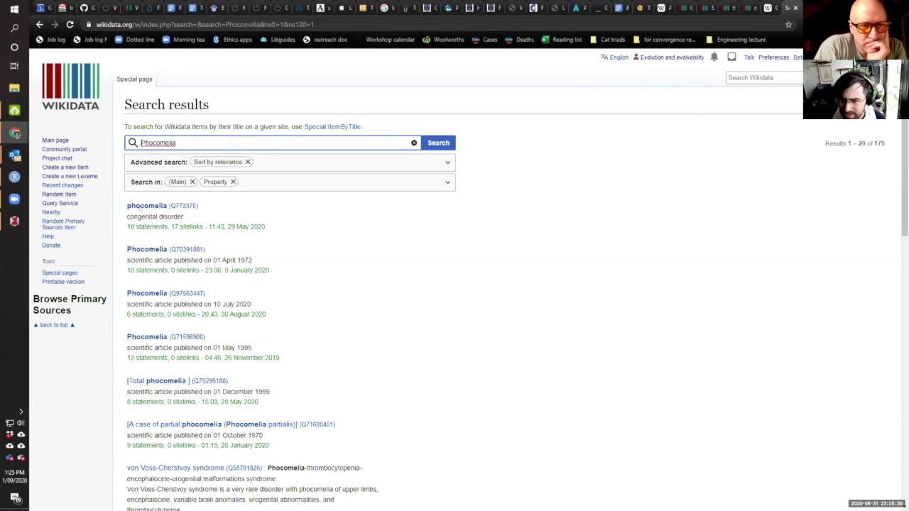
Step: Open the phocomelia item described as a congenital disorder and look through its statements and identifiers
{"action": "left_click", "coordinate": [140, 207]}
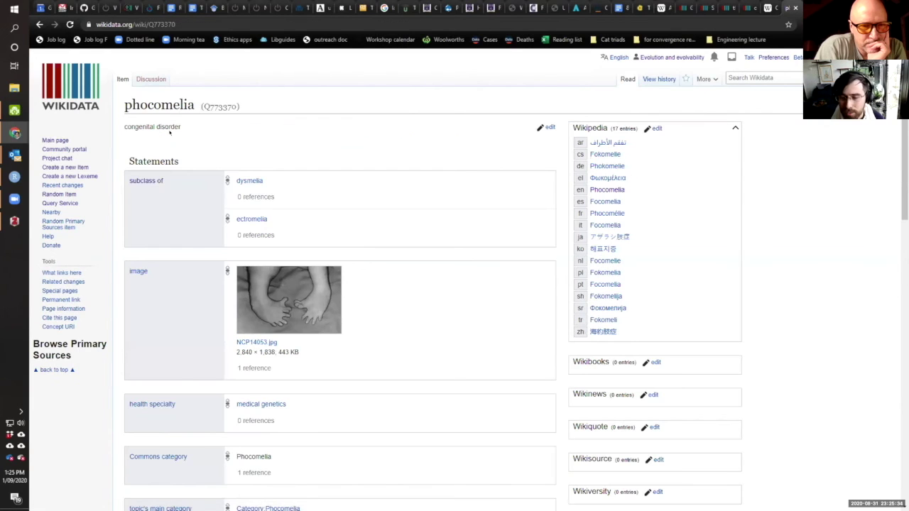
{"action": "triple_click", "coordinate": [133, 126]}
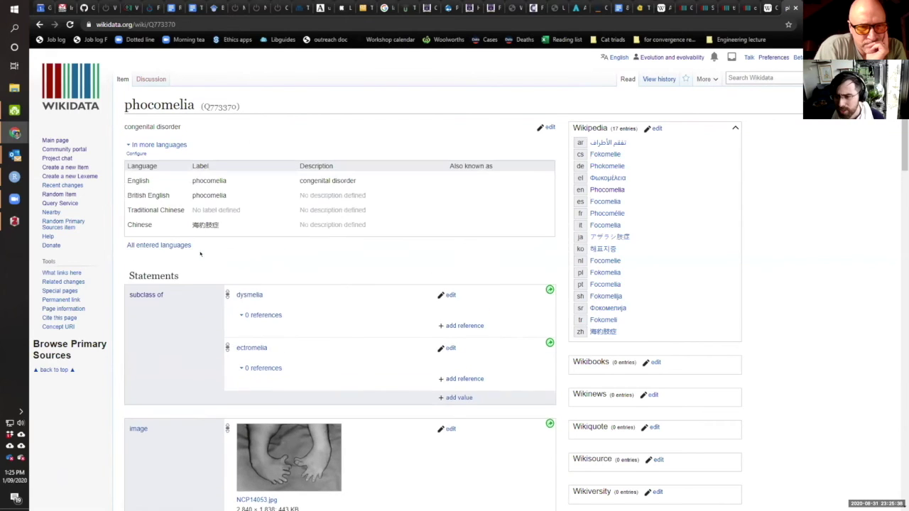
{"action": "scroll", "coordinate": [193, 249], "scroll_direction": "down", "scroll_amount": 5}
{"action": "scroll", "coordinate": [199, 294], "scroll_direction": "down", "scroll_amount": 6}
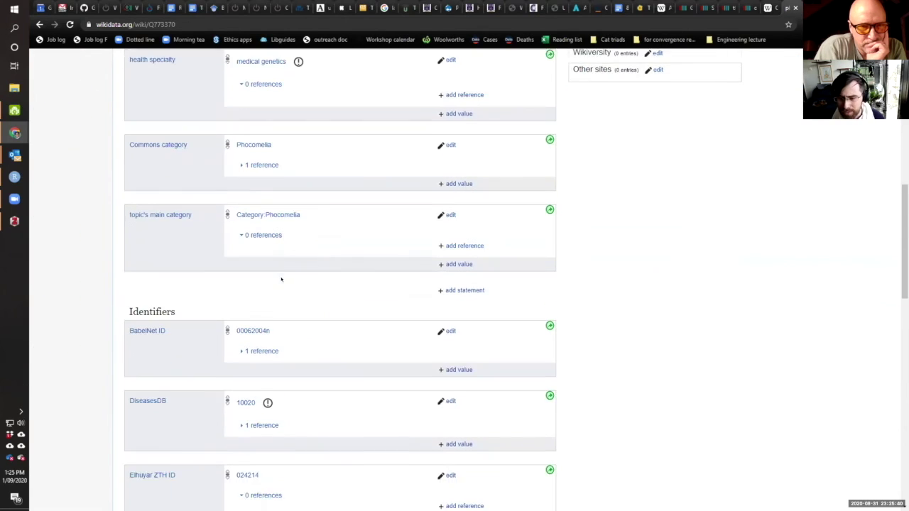
{"action": "scroll", "coordinate": [342, 309], "scroll_direction": "down", "scroll_amount": 2}
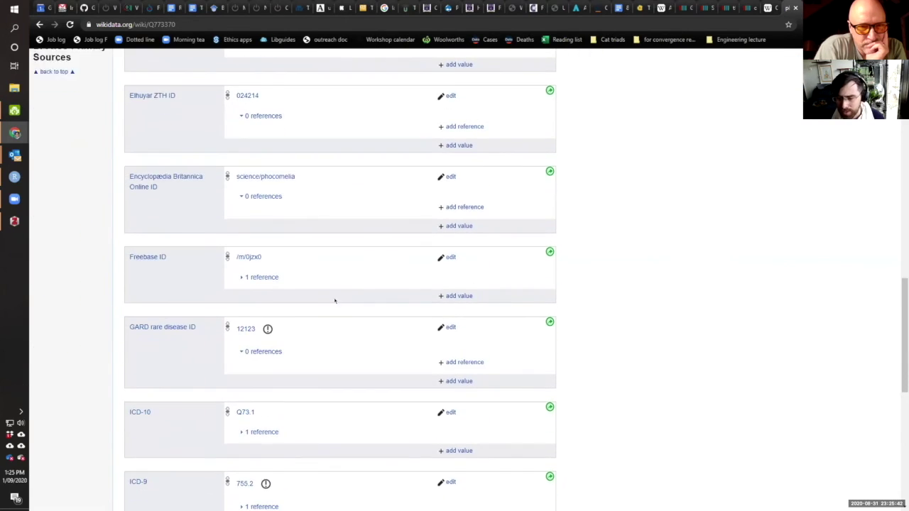
{"action": "scroll", "coordinate": [331, 295], "scroll_direction": "up", "scroll_amount": 9}
{"action": "scroll", "coordinate": [223, 194], "scroll_direction": "up", "scroll_amount": 3}
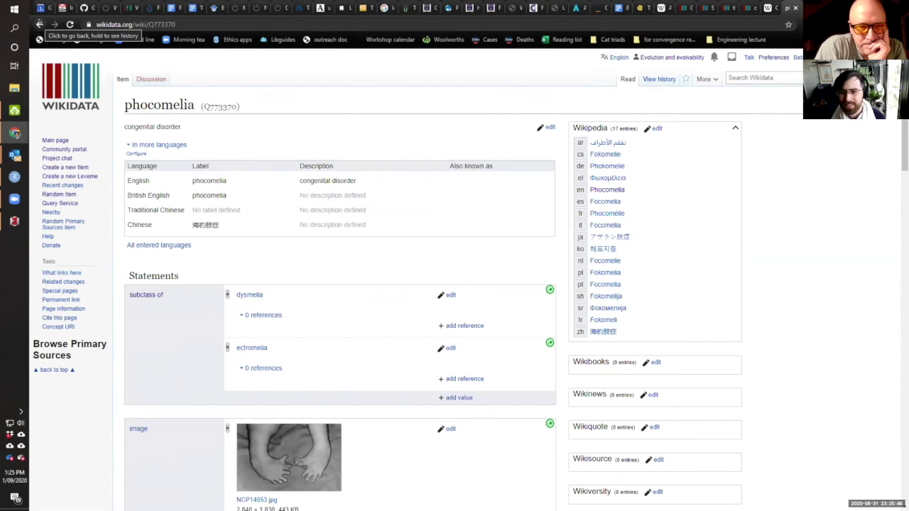
Step: Return to the Wikipedia article on phocomelia and go to the Thalidomide section under Causes
{"action": "left_click", "coordinate": [40, 25]}
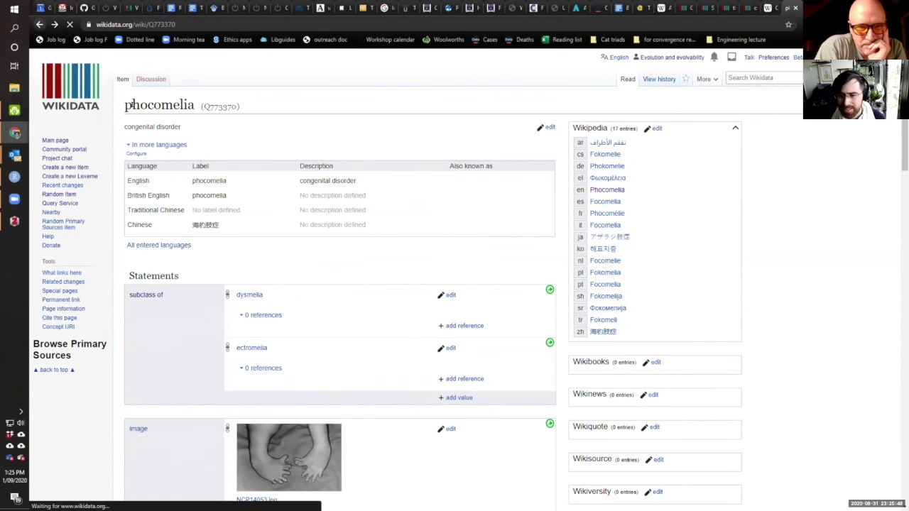
{"action": "left_click", "coordinate": [40, 24]}
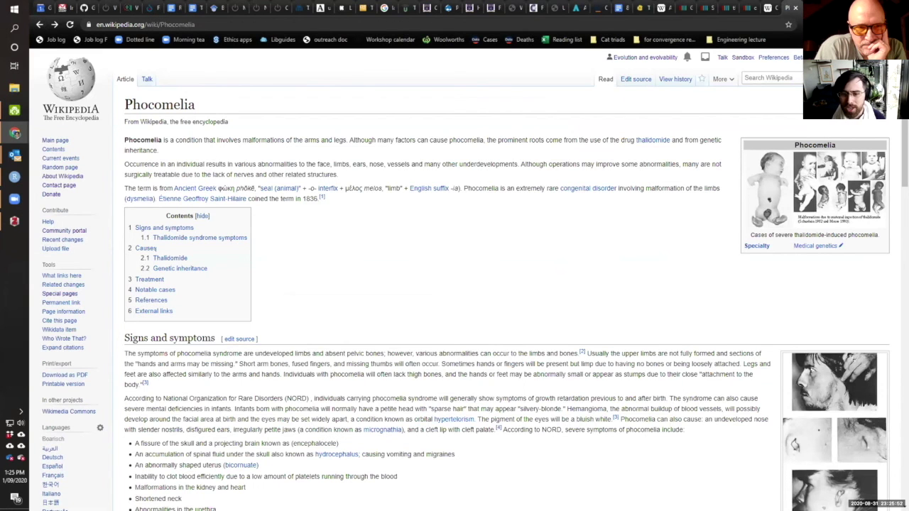
{"action": "left_click", "coordinate": [170, 258]}
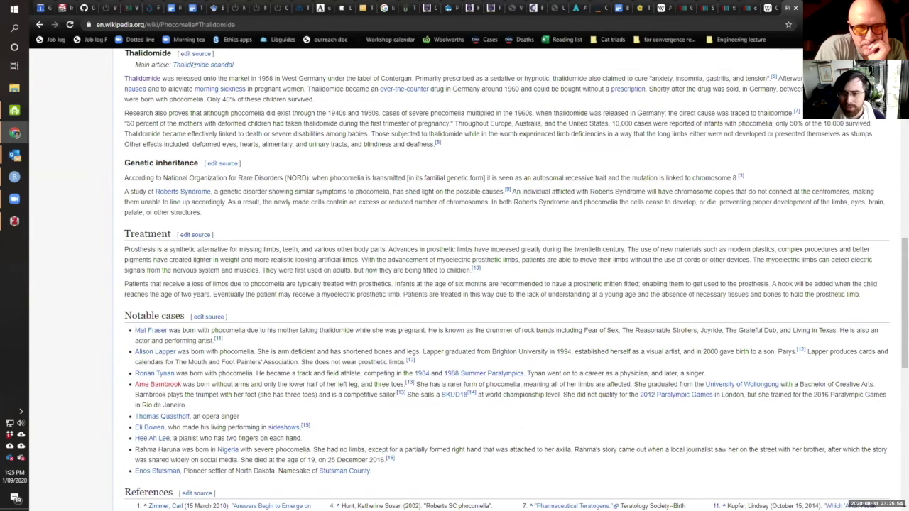
Step: Search Wikidata in a new tab for the linked main article's title, "Thalidomide scandal", and open the "Phocomelia due to thalidomide" item
{"action": "mouse_move", "coordinate": [195, 64]}
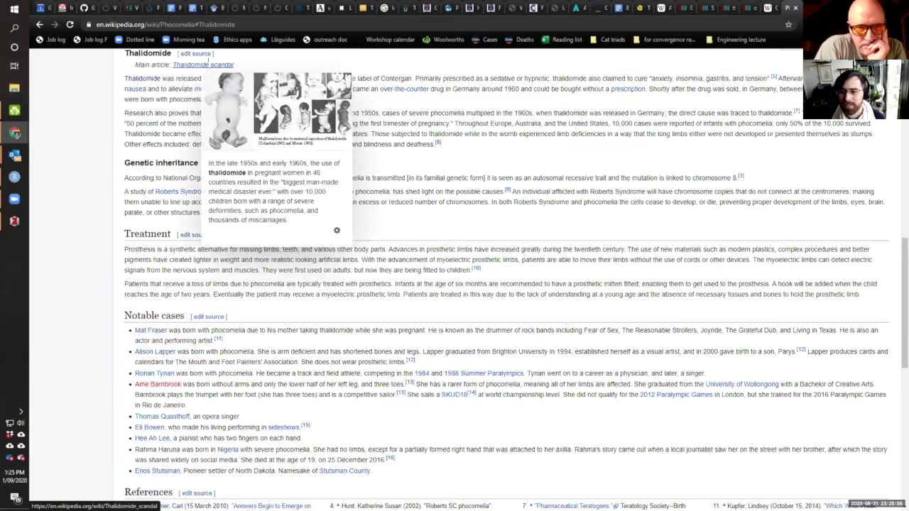
{"action": "left_click_drag", "start_coordinate": [172, 60], "coordinate": [234, 65]}
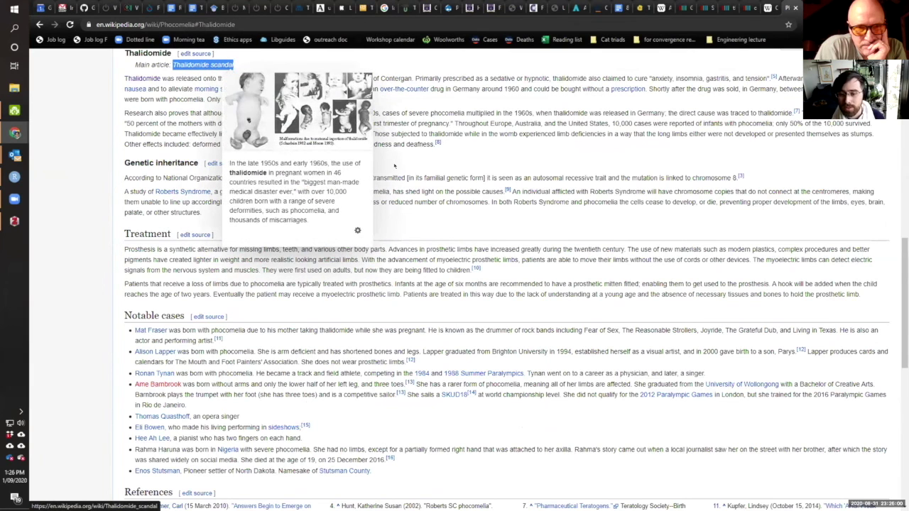
{"action": "key", "text": "ctrl+t"}
{"action": "key", "text": "ctrl+v"}
{"action": "key", "text": "Return"}
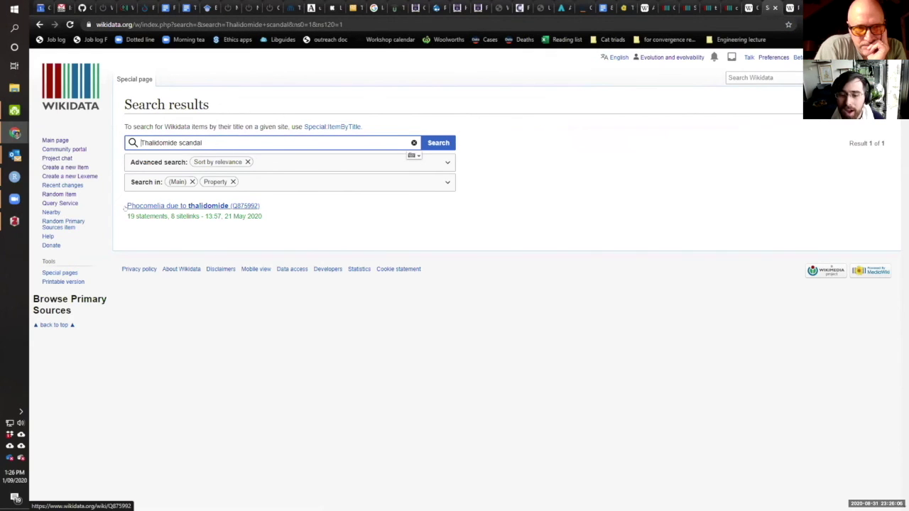
{"action": "left_click", "coordinate": [190, 205]}
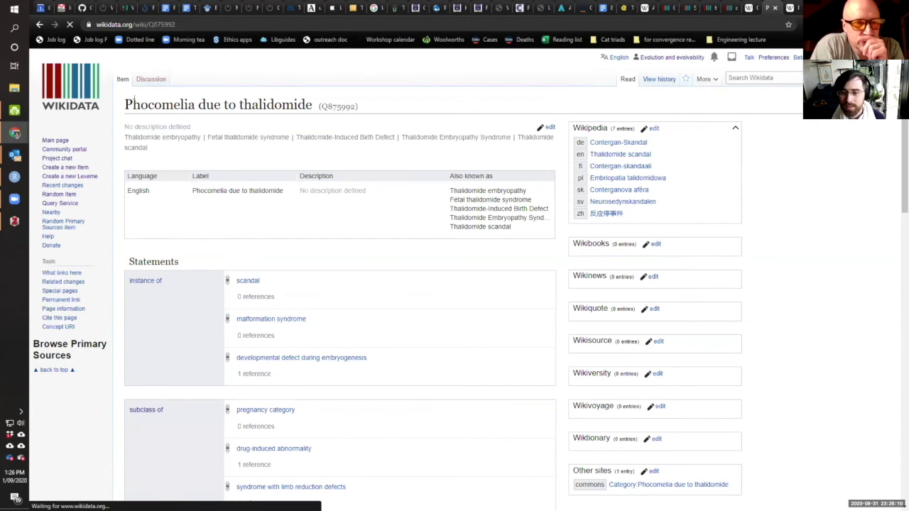
Step: Examine the label, description and statements of "Phocomelia due to thalidomide" from "instance of" down to "Commons category"
{"action": "left_click_drag", "start_coordinate": [125, 104], "coordinate": [191, 128]}
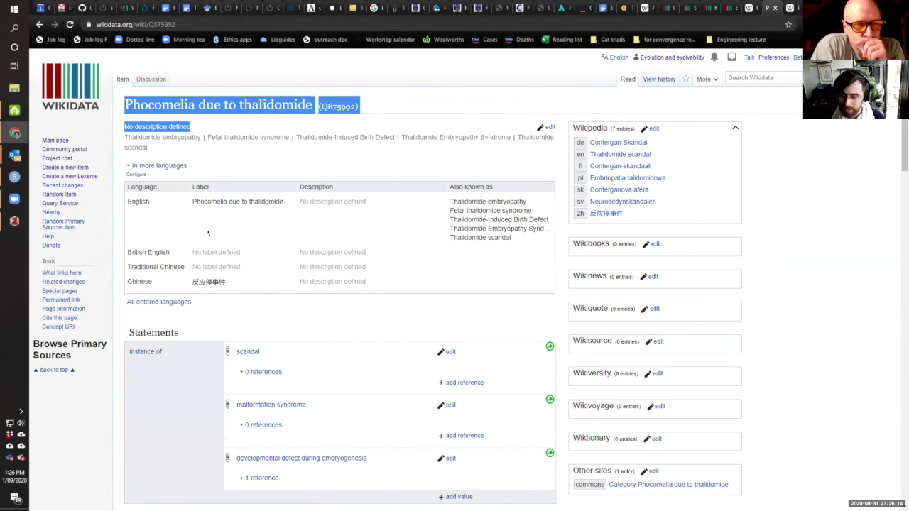
{"action": "scroll", "coordinate": [334, 174], "scroll_direction": "down", "scroll_amount": 1}
{"action": "scroll", "coordinate": [335, 174], "scroll_direction": "down", "scroll_amount": 2}
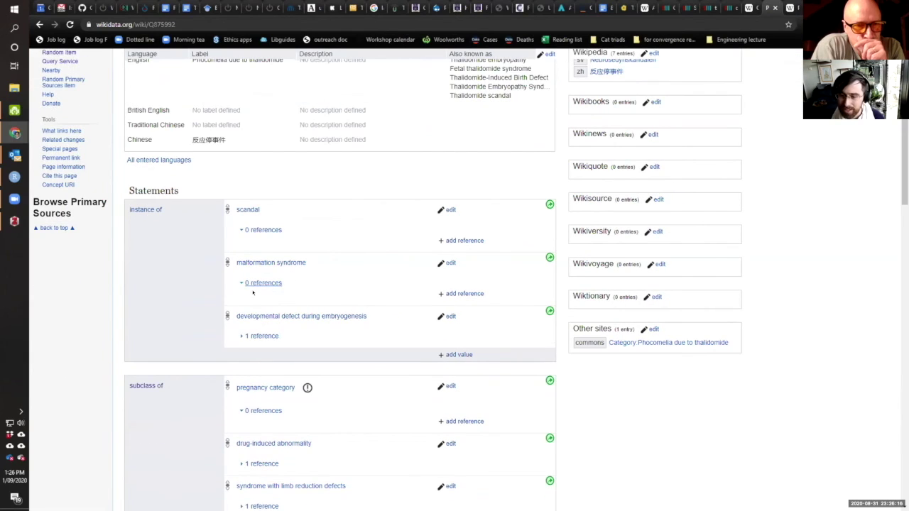
{"action": "scroll", "coordinate": [167, 195], "scroll_direction": "down", "scroll_amount": 4}
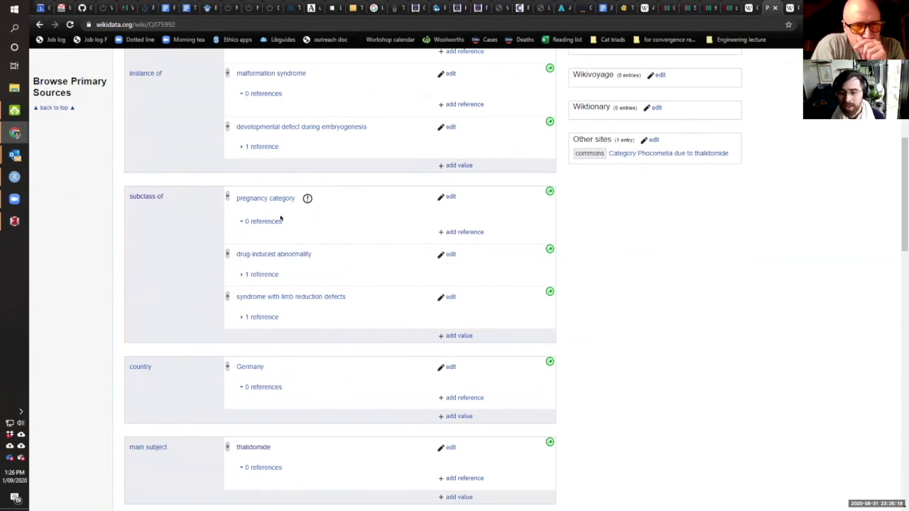
{"action": "scroll", "coordinate": [184, 254], "scroll_direction": "down", "scroll_amount": 7}
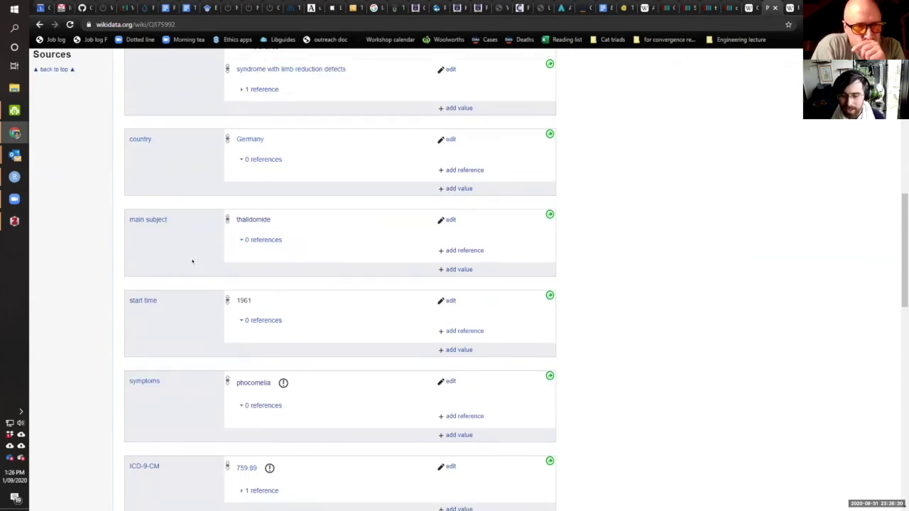
{"action": "scroll", "coordinate": [220, 277], "scroll_direction": "down", "scroll_amount": 4}
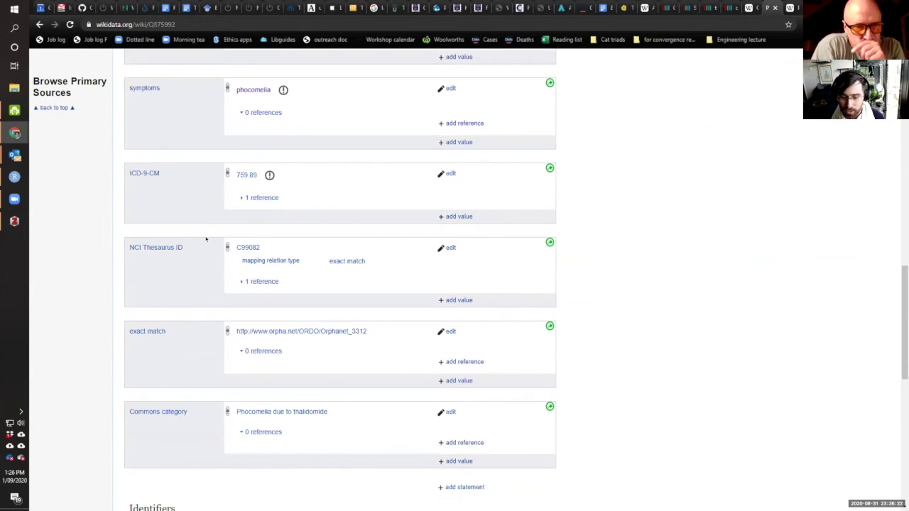
Step: Start a new "has cause" statement on the "Phocomelia due to thalidomide" item and set its value to thalidomide
{"action": "scroll", "coordinate": [209, 336], "scroll_direction": "down", "scroll_amount": 3}
{"action": "scroll", "coordinate": [206, 337], "scroll_direction": "up", "scroll_amount": 6}
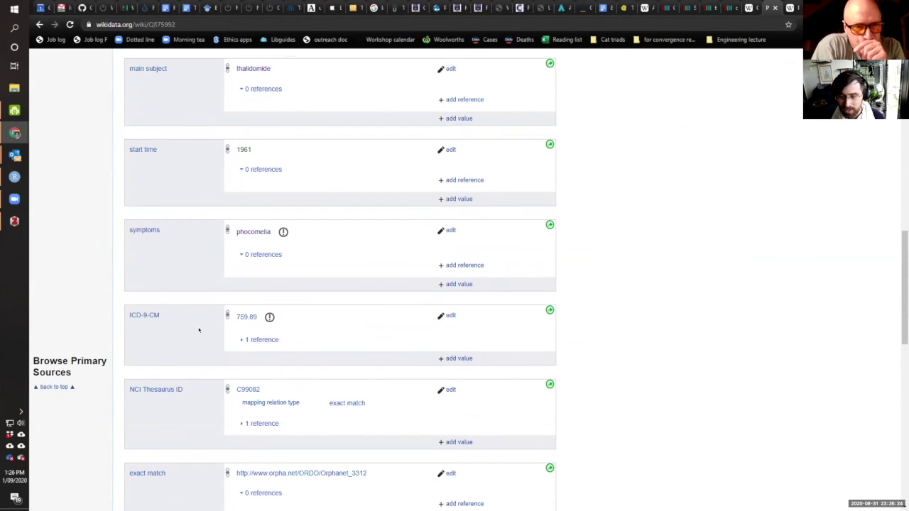
{"action": "scroll", "coordinate": [267, 272], "scroll_direction": "up", "scroll_amount": 1}
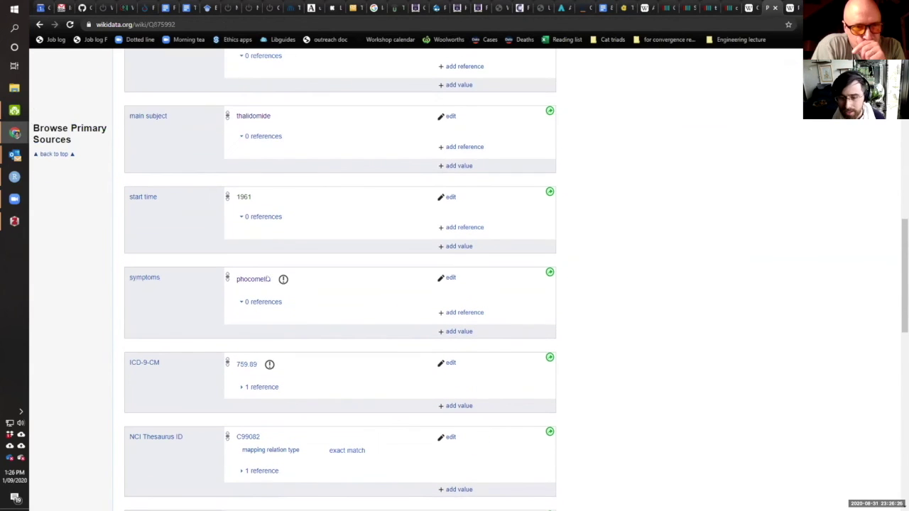
{"action": "scroll", "coordinate": [184, 226], "scroll_direction": "up", "scroll_amount": 2}
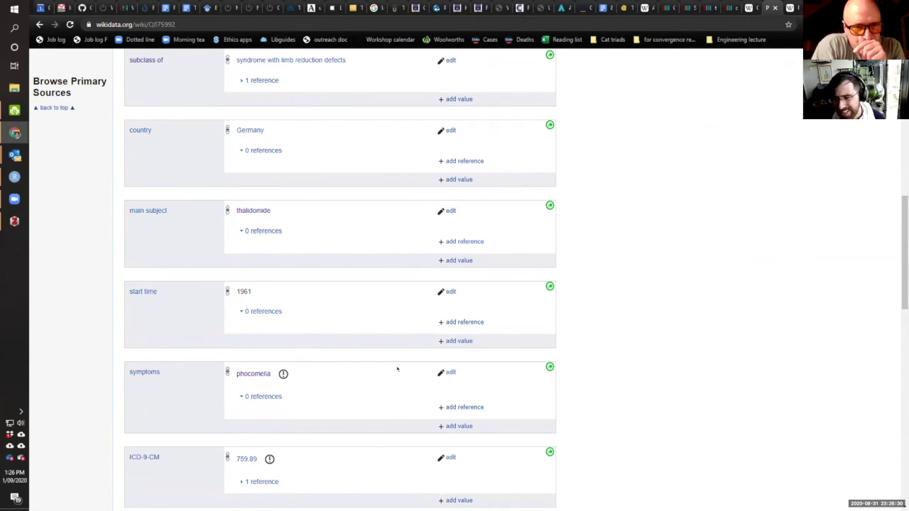
{"action": "scroll", "coordinate": [457, 269], "scroll_direction": "down", "scroll_amount": 10}
{"action": "left_click", "coordinate": [459, 255]}
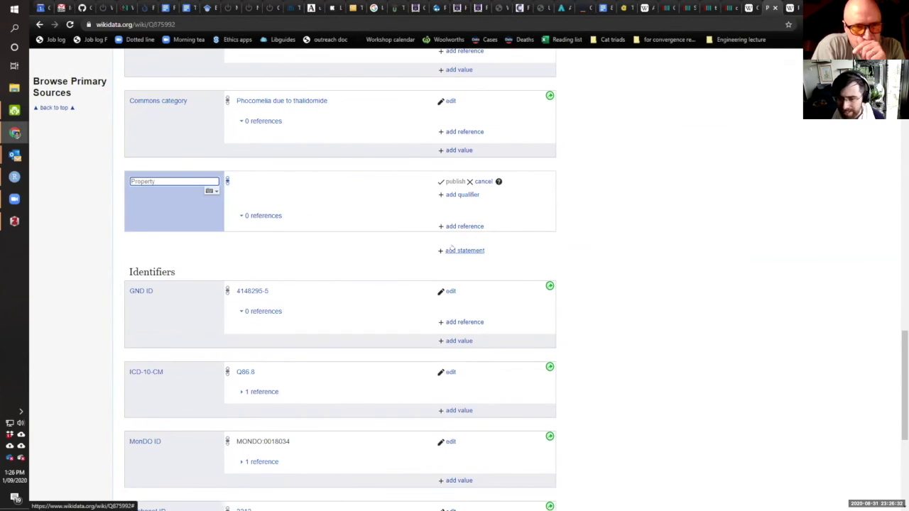
{"action": "type", "text": "cause"}
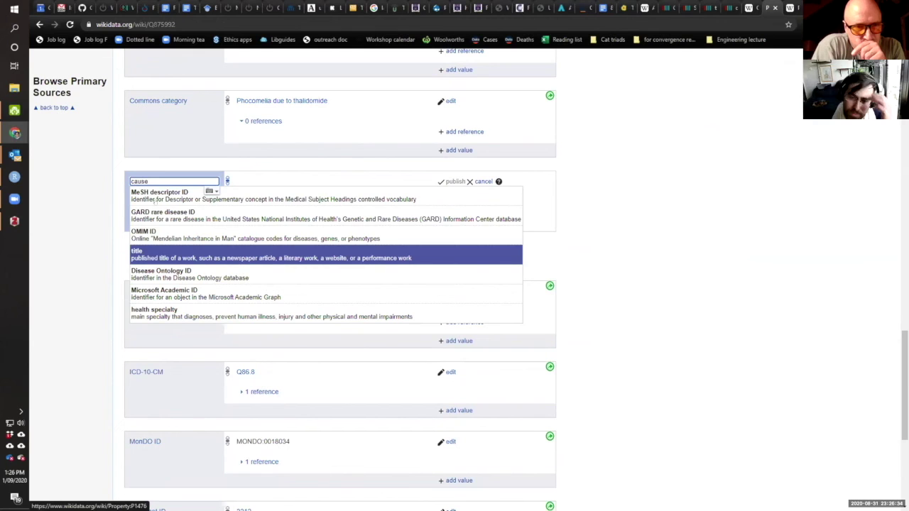
{"action": "left_click", "coordinate": [299, 190]}
{"action": "type", "text": "thalidomid"}
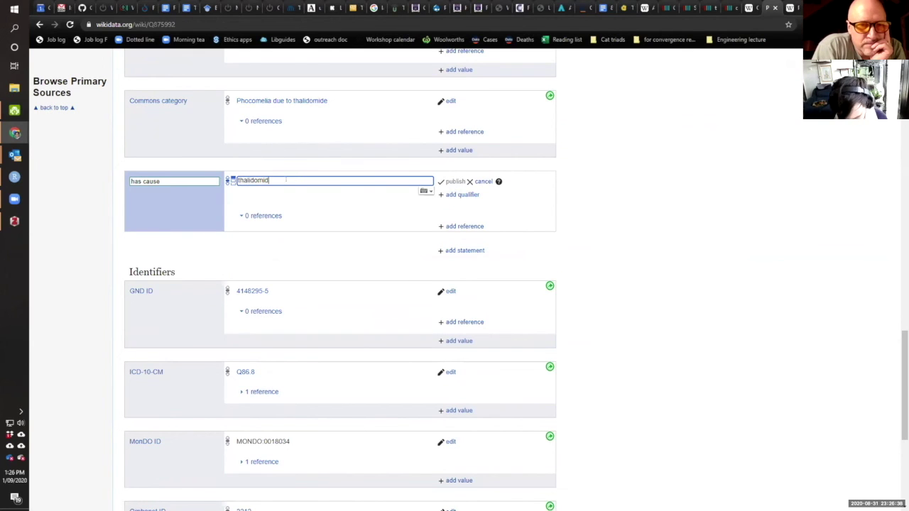
{"action": "type", "text": "e"}
{"action": "left_click", "coordinate": [424, 191]}
Step: Try to add a qualifier to the "has cause" statement by looking up the property "enatiomer", and clear the entry
{"action": "left_click", "coordinate": [448, 193]}
{"action": "type", "text": "enat"}
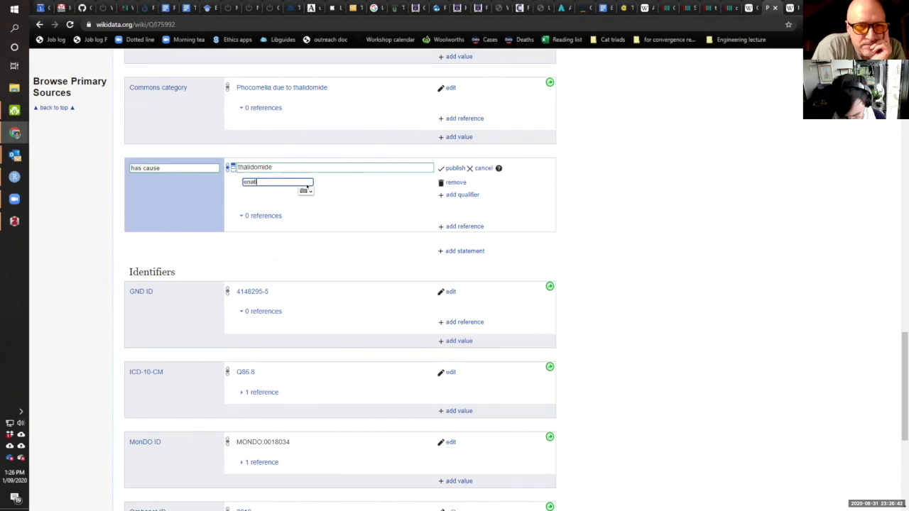
{"action": "type", "text": "iomer"}
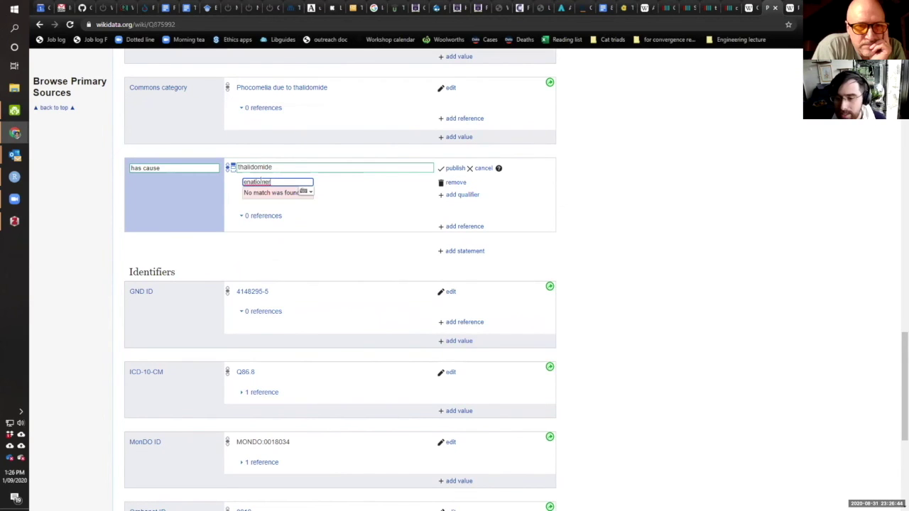
{"action": "right_click", "coordinate": [263, 178]}
{"action": "double_click", "coordinate": [279, 181]}
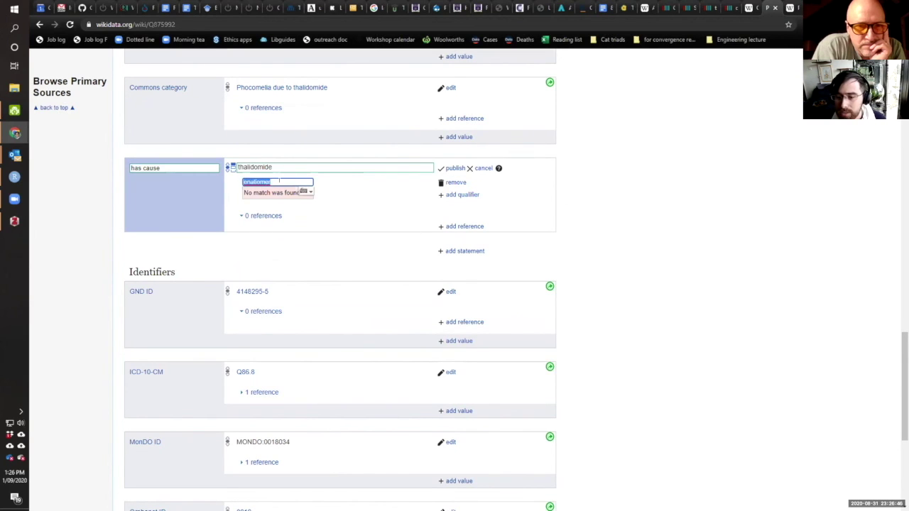
{"action": "key", "text": "BackSpace"}
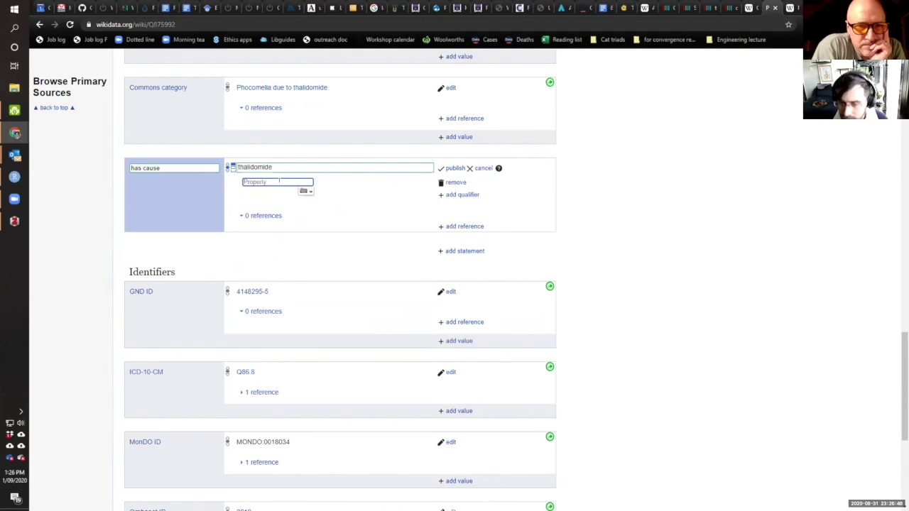
Step: Check the off-label use article and its Wikidata item in the other tabs, and return to the unsaved "has cause" statement
{"action": "key", "text": "ctrl+Tab"}
{"action": "key", "text": "ctrl+w"}
{"action": "key", "text": "ctrl+shift+Tab"}
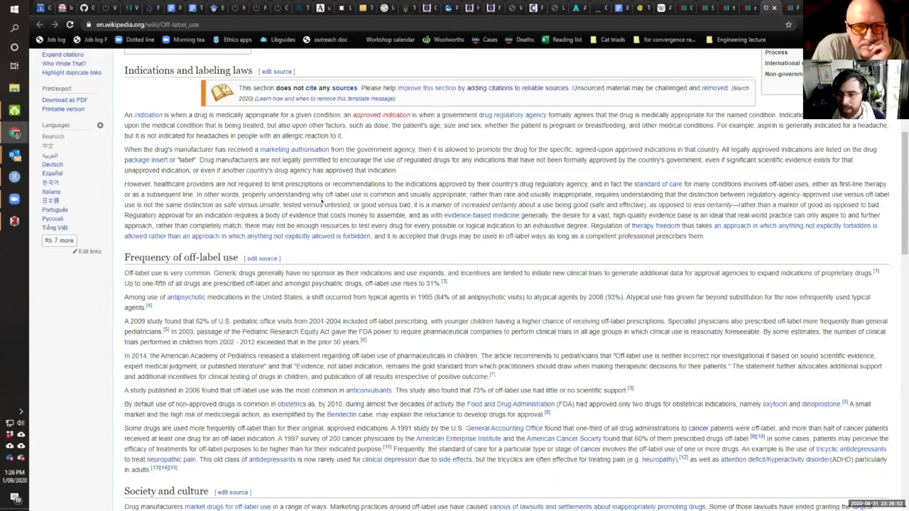
{"action": "key", "text": "ctrl+shift+Tab"}
{"action": "scroll", "coordinate": [207, 126], "scroll_direction": "down", "scroll_amount": 5}
{"action": "scroll", "coordinate": [208, 126], "scroll_direction": "up", "scroll_amount": 5}
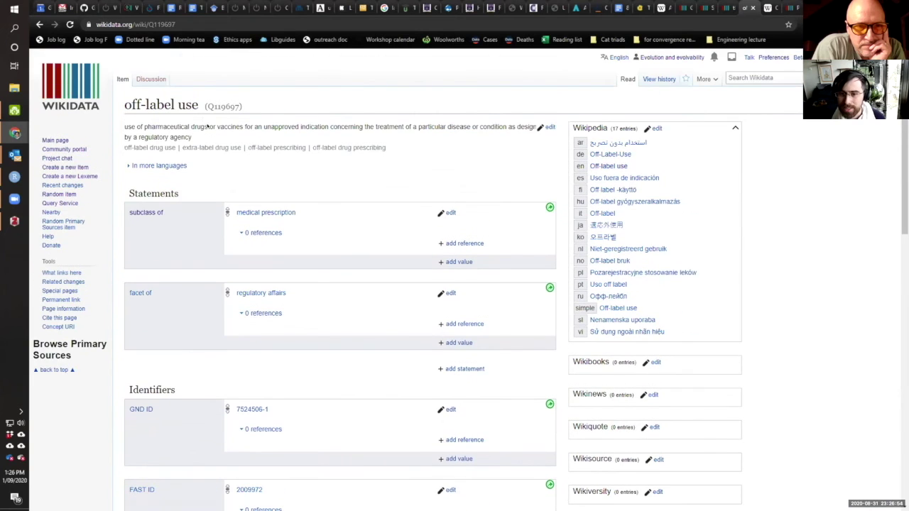
{"action": "key", "text": "ctrl+Tab"}
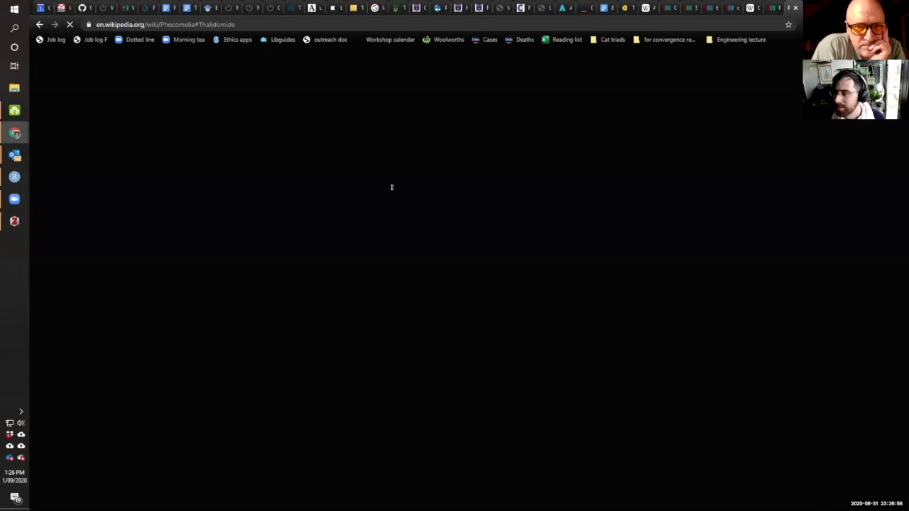
{"action": "key", "text": "ctrl+Tab"}
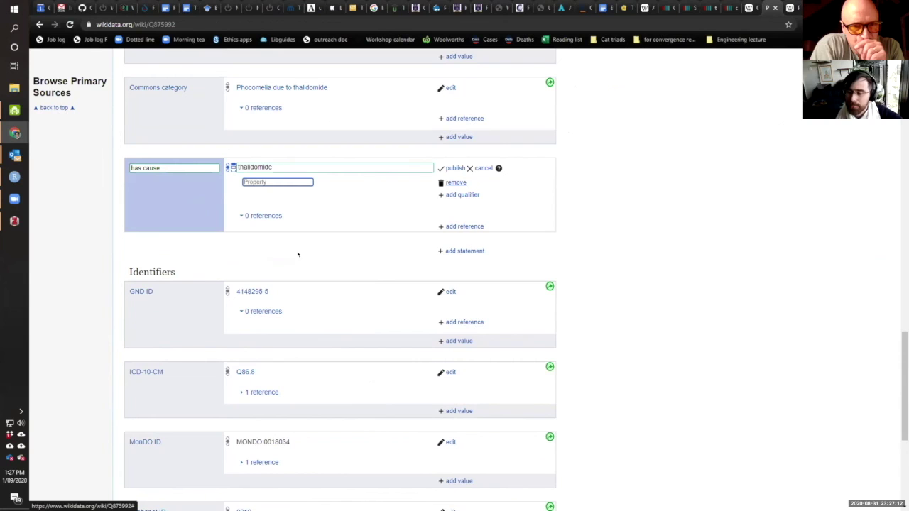
Step: Publish the "has cause" thalidomide statement without a qualifier and return to the Wikipedia article on phocomelia
{"action": "left_click", "coordinate": [174, 169]}
{"action": "left_click", "coordinate": [456, 169]}
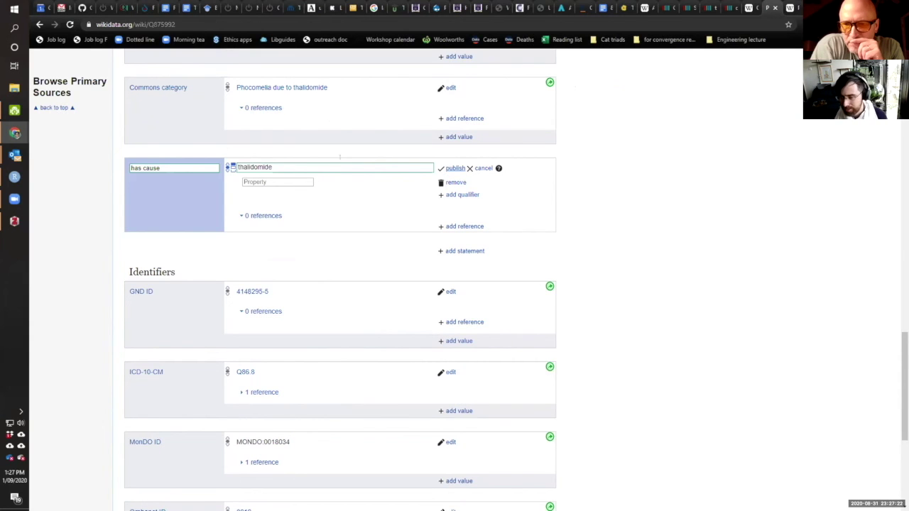
{"action": "key", "text": "ctrl+shift+Tab"}
{"action": "key", "text": "ctrl+Tab"}
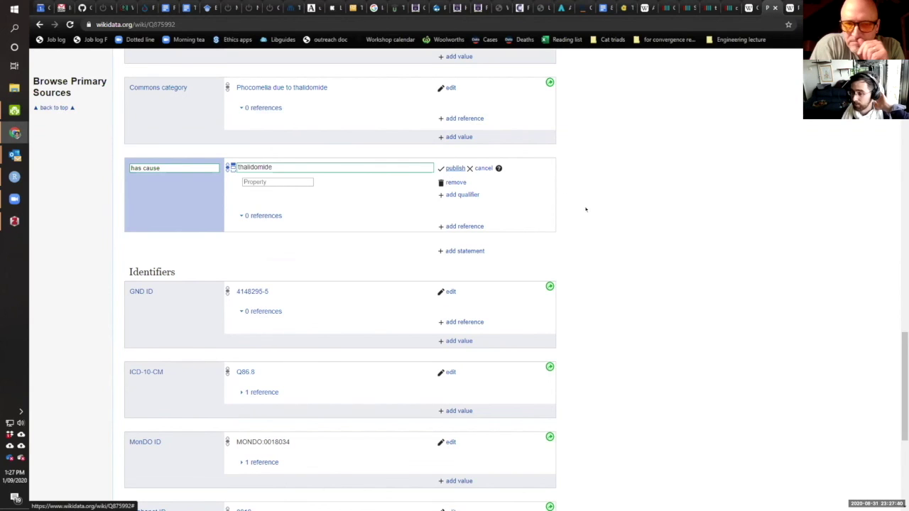
{"action": "left_click", "coordinate": [451, 168]}
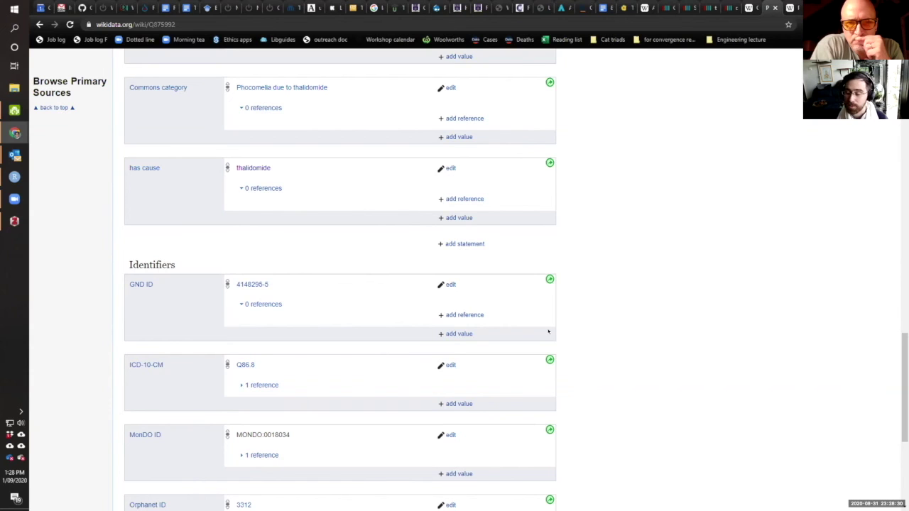
{"action": "key", "text": "ctrl+Tab"}
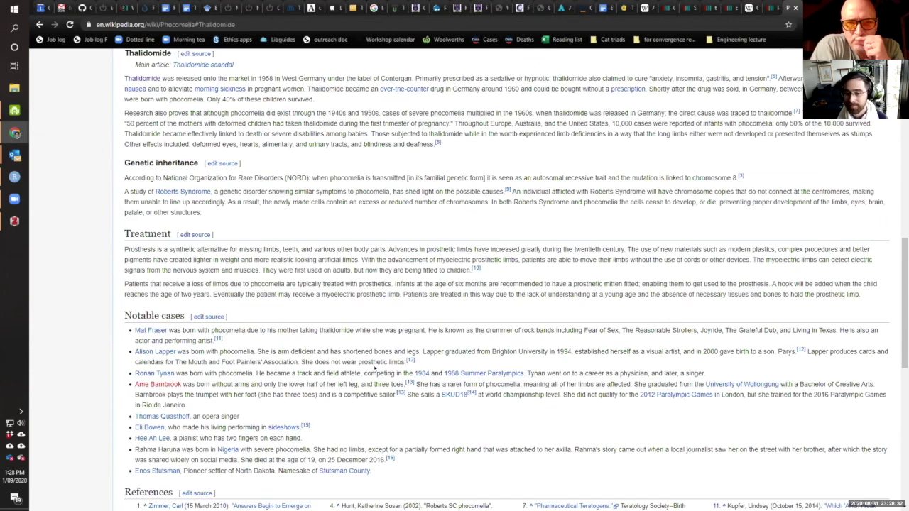